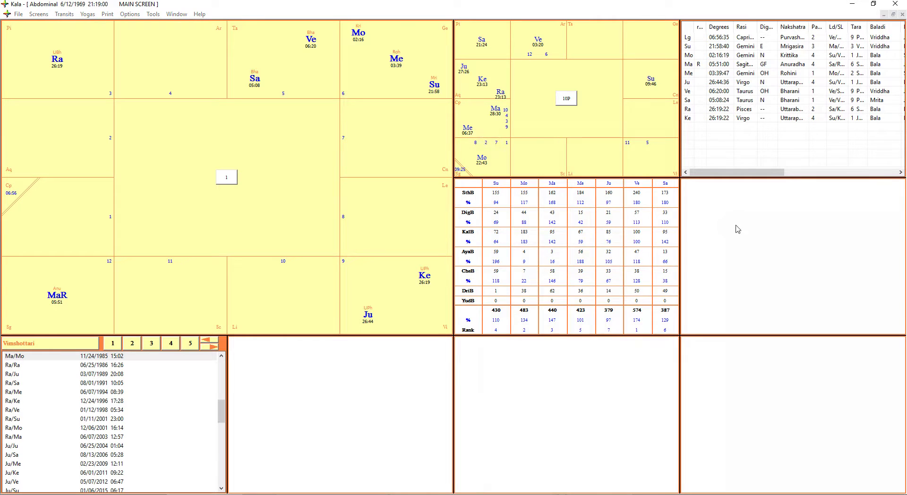
{"action": "double_click", "coordinate": [393, 294]}
{"action": "left_click", "coordinate": [274, 189]}
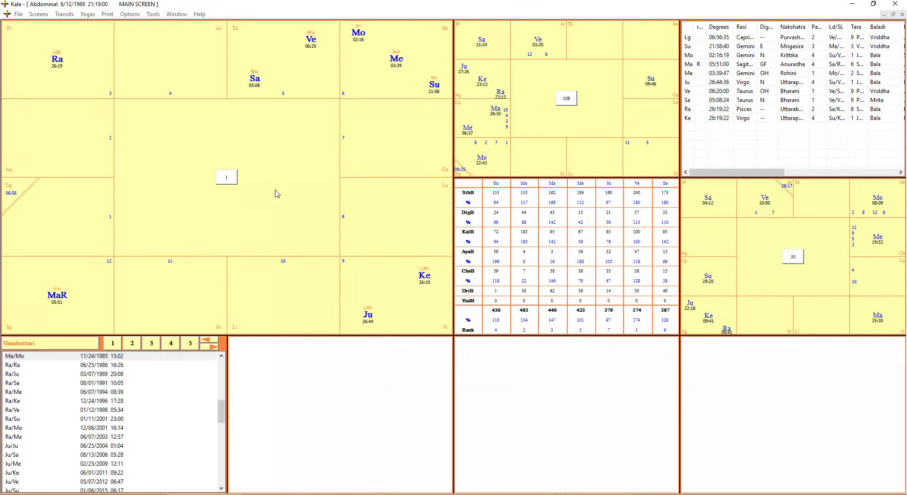
{"action": "double_click", "coordinate": [364, 187]}
{"action": "mouse_move", "coordinate": [258, 104]}
{"action": "left_mouse_down"}
{"action": "mouse_move", "coordinate": [429, 116]}
{"action": "mouse_move", "coordinate": [472, 174]}
{"action": "mouse_move", "coordinate": [242, 97]}
{"action": "mouse_move", "coordinate": [250, 100]}
{"action": "left_mouse_up"}
{"action": "left_click", "coordinate": [318, 102]}
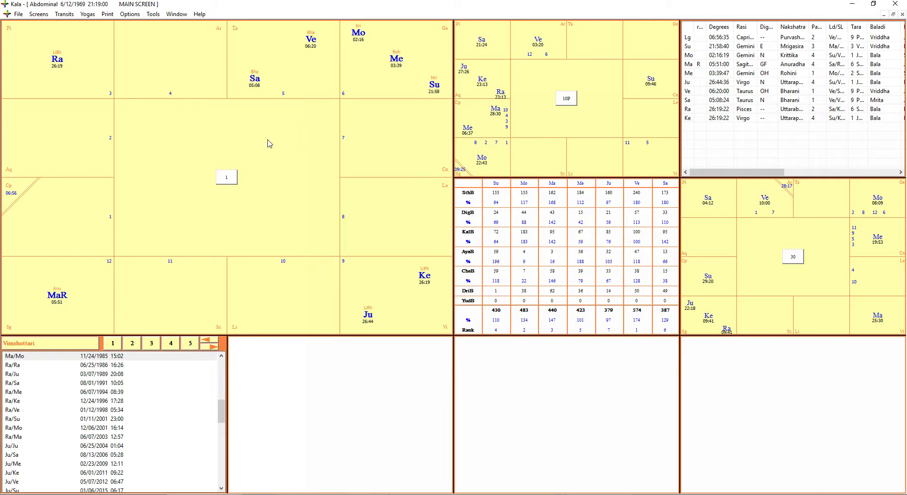
{"action": "mouse_move", "coordinate": [230, 109]}
{"action": "left_mouse_down"}
{"action": "mouse_move", "coordinate": [228, 93]}
{"action": "mouse_move", "coordinate": [228, 104]}
{"action": "left_mouse_up"}
{"action": "left_click_drag", "start_coordinate": [227, 103], "coordinate": [150, 65]}
Step: Open the Transits Predictive window for the current chart
{"action": "left_click", "coordinate": [67, 14]}
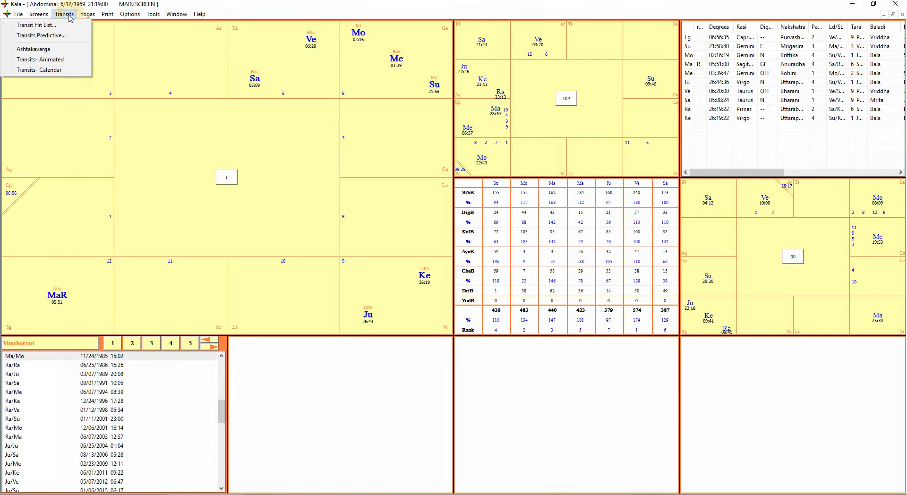
{"action": "left_click", "coordinate": [56, 36]}
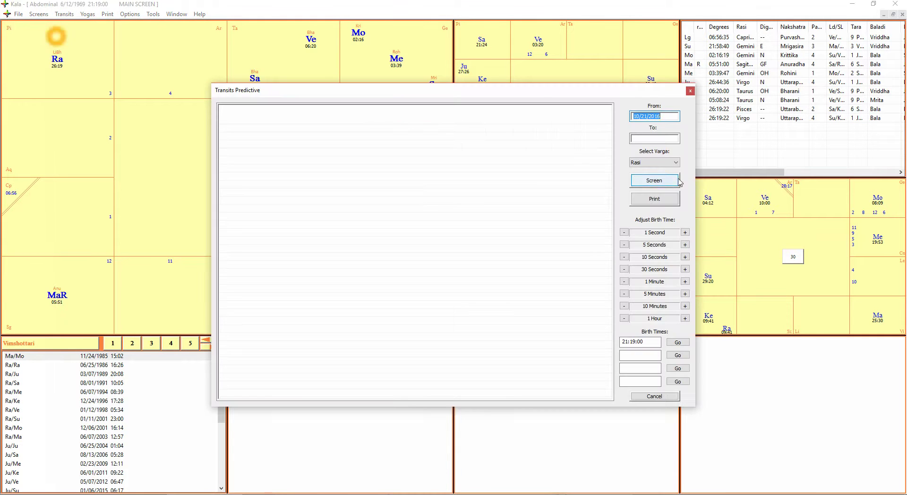
{"action": "left_click", "coordinate": [393, 139]}
{"action": "left_click", "coordinate": [279, 133]}
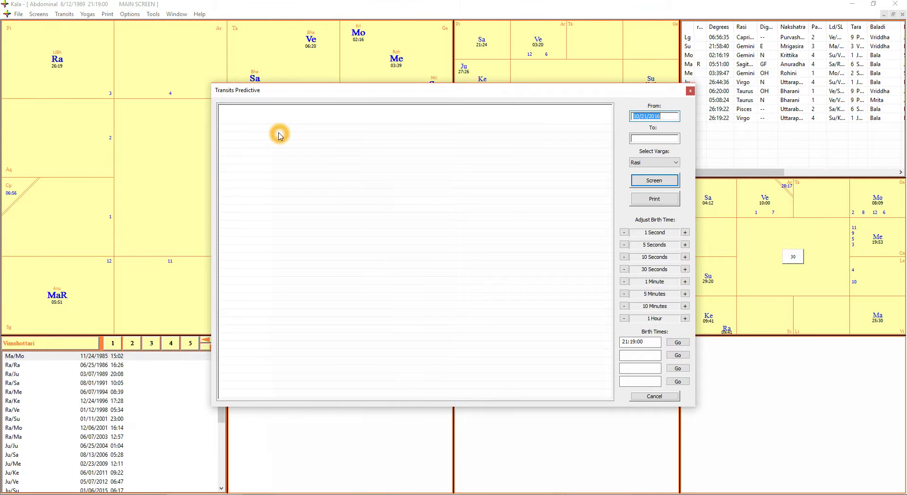
{"action": "left_click", "coordinate": [228, 128]}
{"action": "left_click", "coordinate": [249, 131]}
{"action": "left_click", "coordinate": [258, 126]}
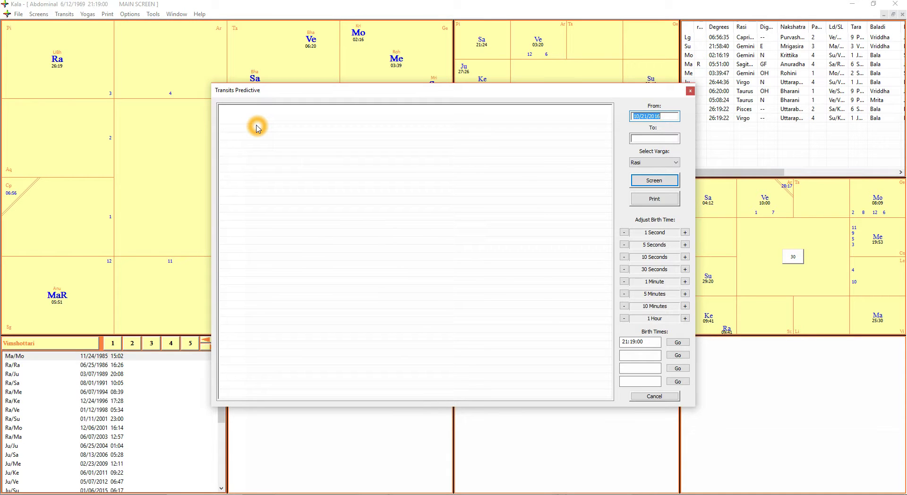
{"action": "left_click", "coordinate": [414, 129]}
Step: Set the end date of the transit period to 11 21 2016
{"action": "left_click", "coordinate": [644, 138]}
{"action": "type", "text": "10/2"}
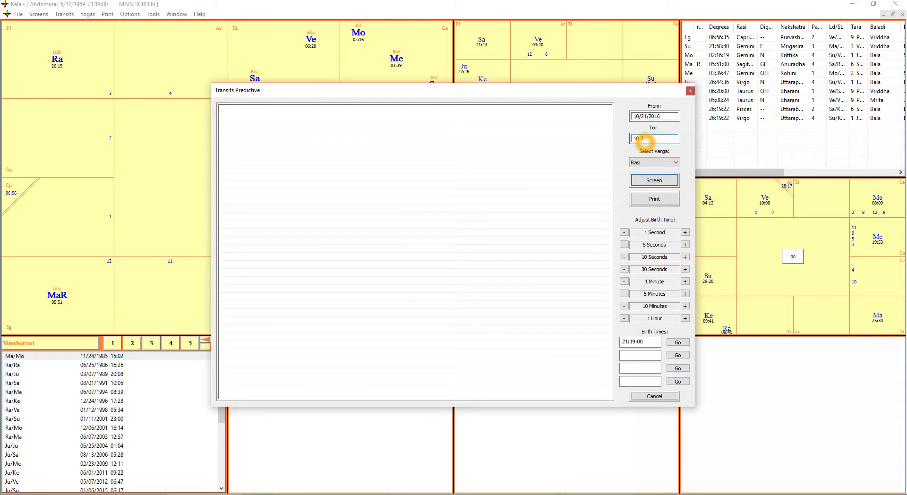
{"action": "key", "text": "BackSpace"}
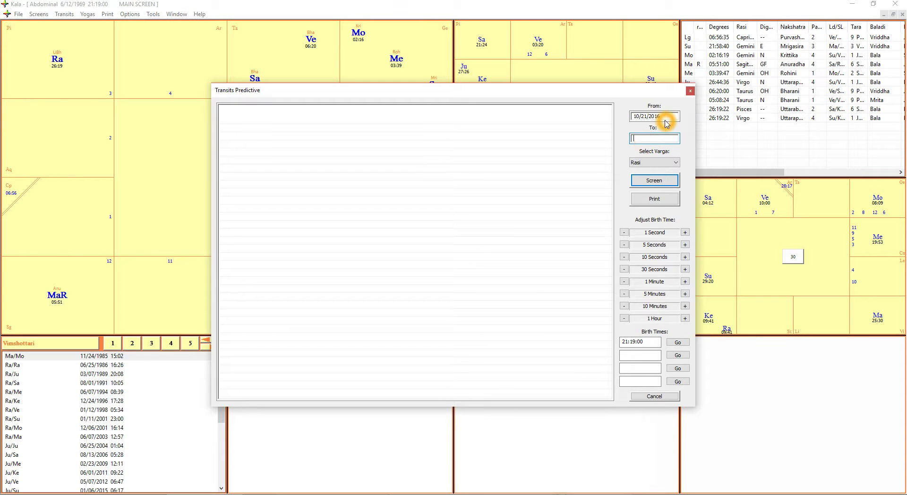
{"action": "left_click", "coordinate": [654, 139]}
{"action": "type", "text": "11"}
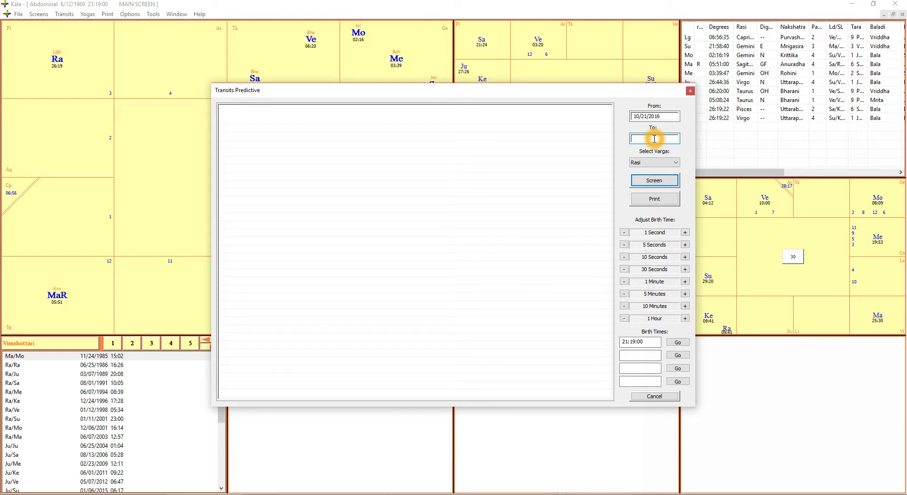
{"action": "type", "text": " 21 2016"}
Step: Select the Navamsa varga and generate the predictive transit list on screen
{"action": "left_click", "coordinate": [676, 162]}
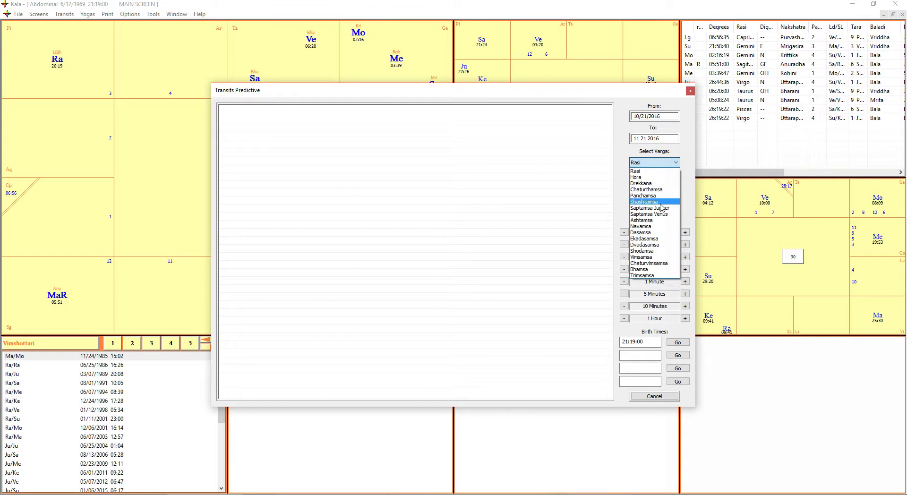
{"action": "left_click", "coordinate": [652, 229]}
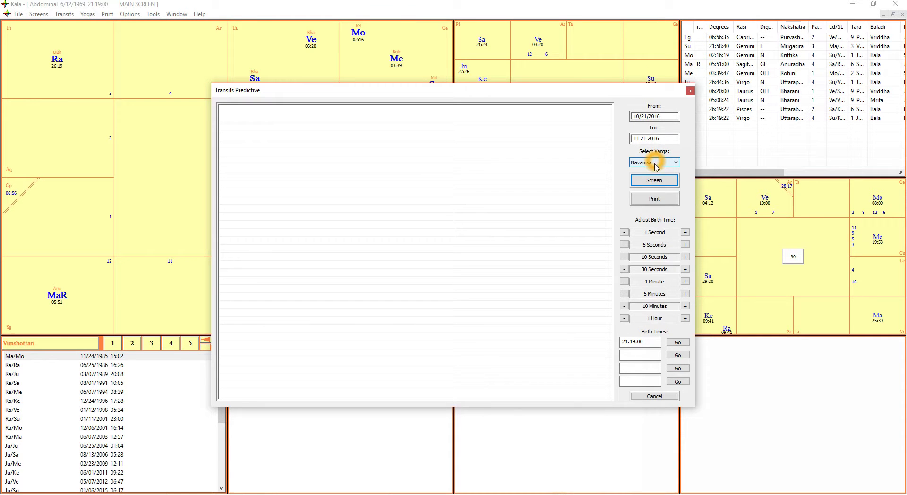
{"action": "left_click", "coordinate": [654, 181]}
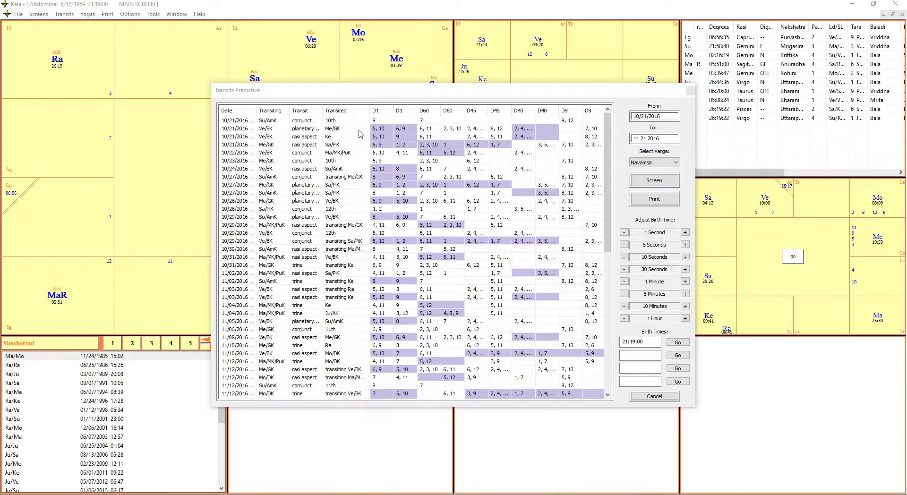
Step: Look through the whole generated transit list, from the first date to the last
{"action": "left_click", "coordinate": [286, 155]}
{"action": "left_click", "coordinate": [244, 124]}
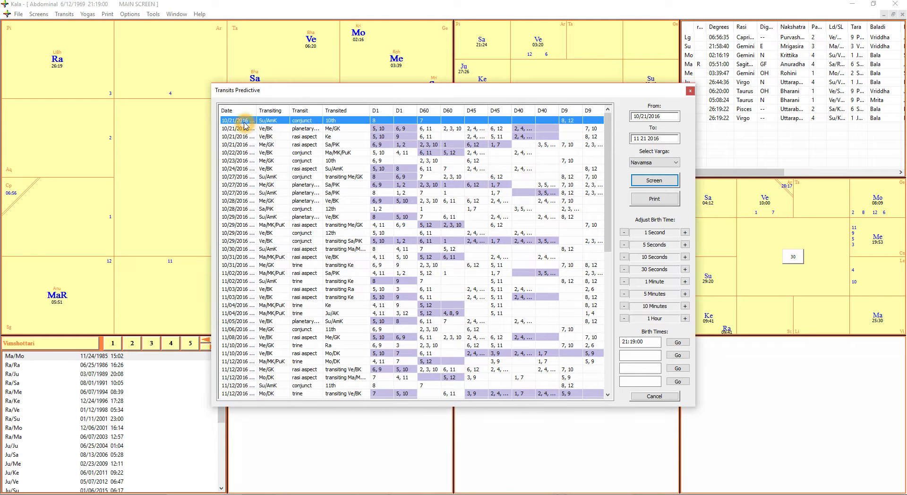
{"action": "scroll", "coordinate": [259, 152], "scroll_direction": "down", "scroll_amount": 8}
{"action": "scroll", "coordinate": [259, 152], "scroll_direction": "up", "scroll_amount": 8}
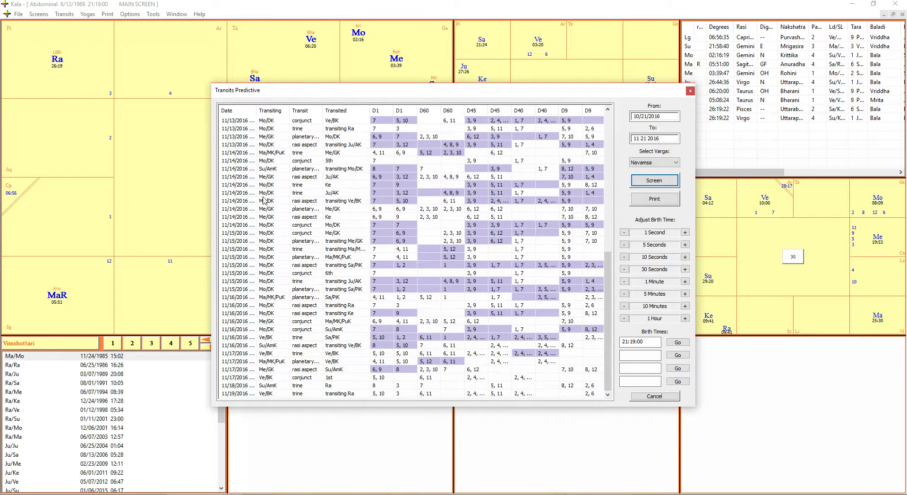
{"action": "left_click", "coordinate": [266, 203]}
{"action": "scroll", "coordinate": [257, 163], "scroll_direction": "down", "scroll_amount": 12}
{"action": "left_click", "coordinate": [285, 375]}
{"action": "scroll", "coordinate": [283, 375], "scroll_direction": "up", "scroll_amount": 12}
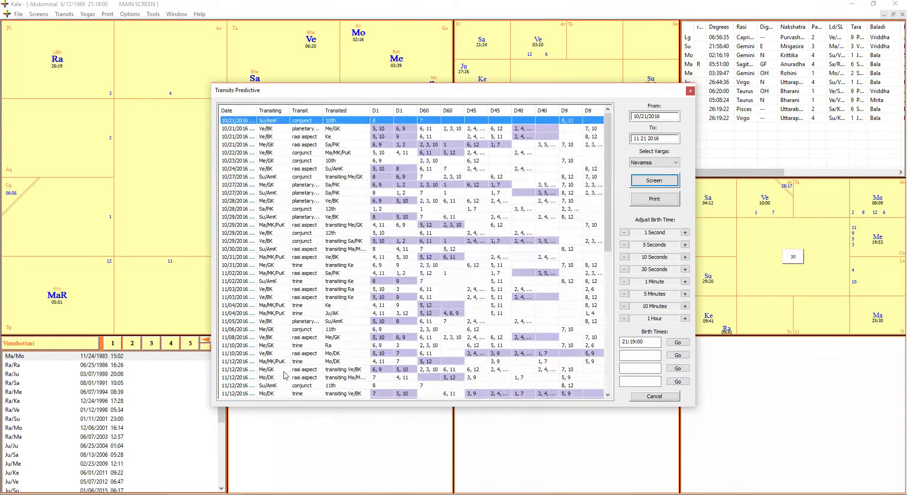
Step: Examine the Su/AmK conjunct 10th row and compare the D1, D60, D45, D40 and D9 columns throughout the transit list
{"action": "left_click", "coordinate": [245, 121]}
{"action": "left_click", "coordinate": [317, 122]}
{"action": "left_click", "coordinate": [315, 121]}
{"action": "left_click_drag", "start_coordinate": [608, 161], "coordinate": [606, 125]}
{"action": "scroll", "coordinate": [391, 270], "scroll_direction": "down", "scroll_amount": 12}
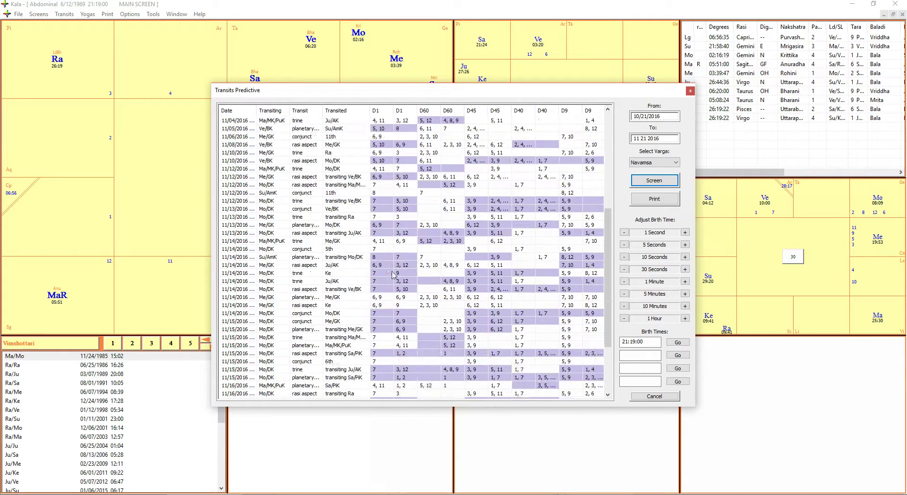
{"action": "scroll", "coordinate": [404, 354], "scroll_direction": "up", "scroll_amount": 12}
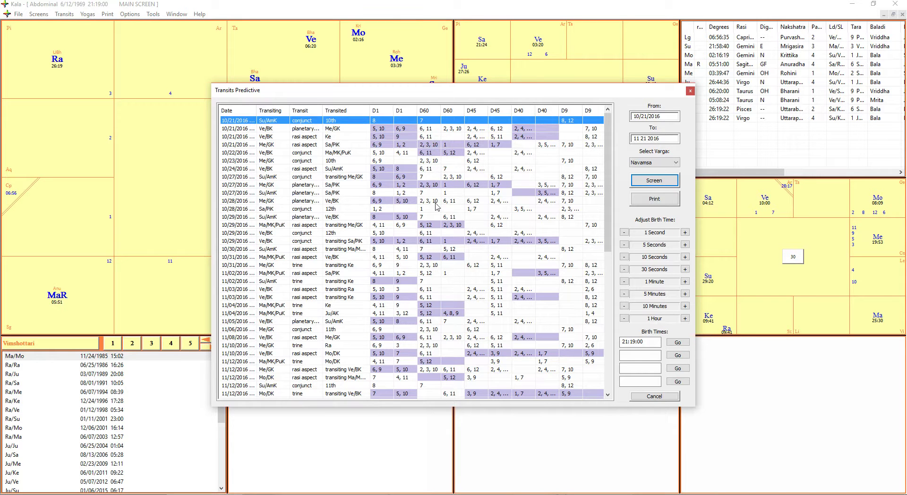
{"action": "scroll", "coordinate": [434, 326], "scroll_direction": "down", "scroll_amount": 12}
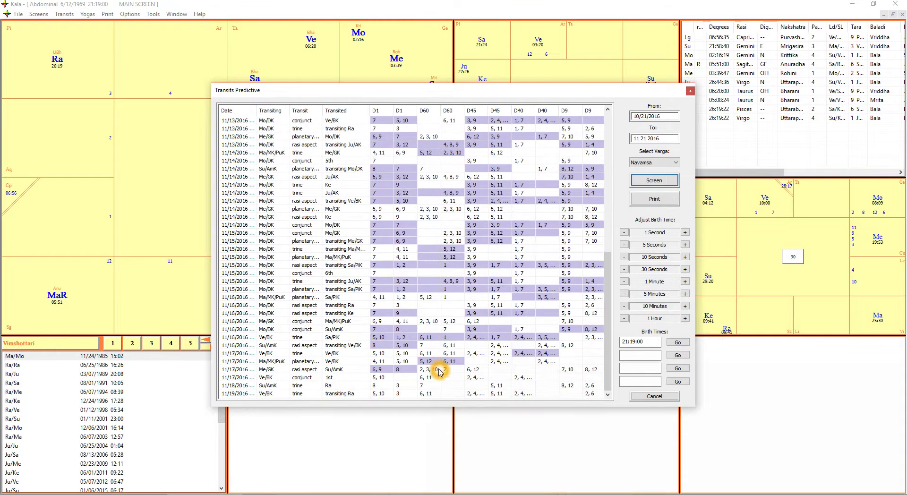
{"action": "scroll", "coordinate": [444, 281], "scroll_direction": "up", "scroll_amount": 12}
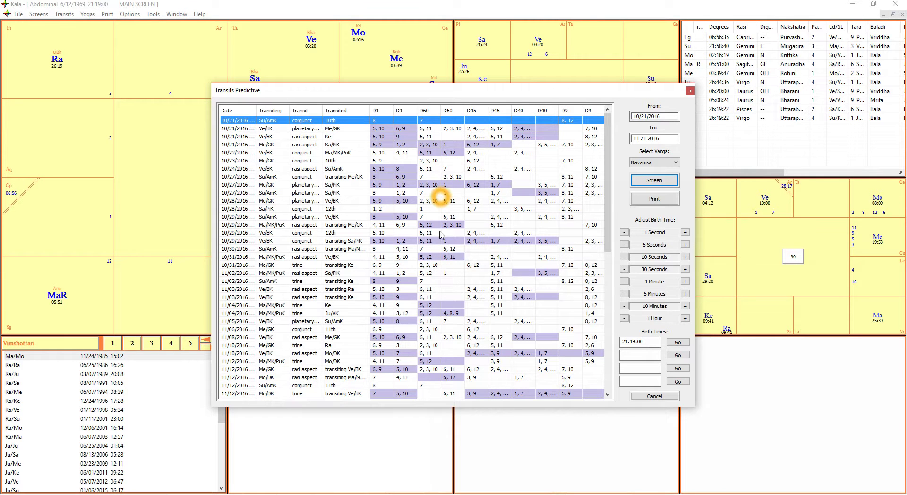
{"action": "scroll", "coordinate": [542, 255], "scroll_direction": "down", "scroll_amount": 8}
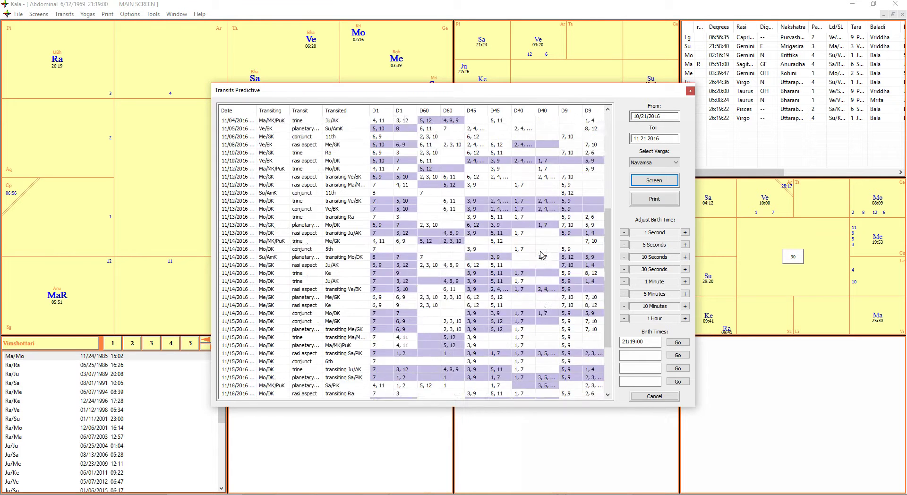
{"action": "scroll", "coordinate": [542, 258], "scroll_direction": "up", "scroll_amount": 4}
{"action": "scroll", "coordinate": [541, 305], "scroll_direction": "up", "scroll_amount": 4}
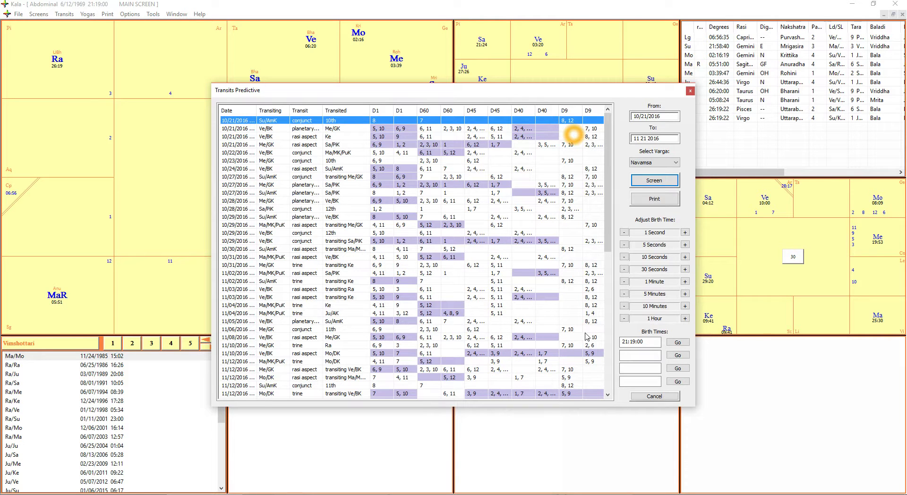
{"action": "scroll", "coordinate": [585, 338], "scroll_direction": "down", "scroll_amount": 2}
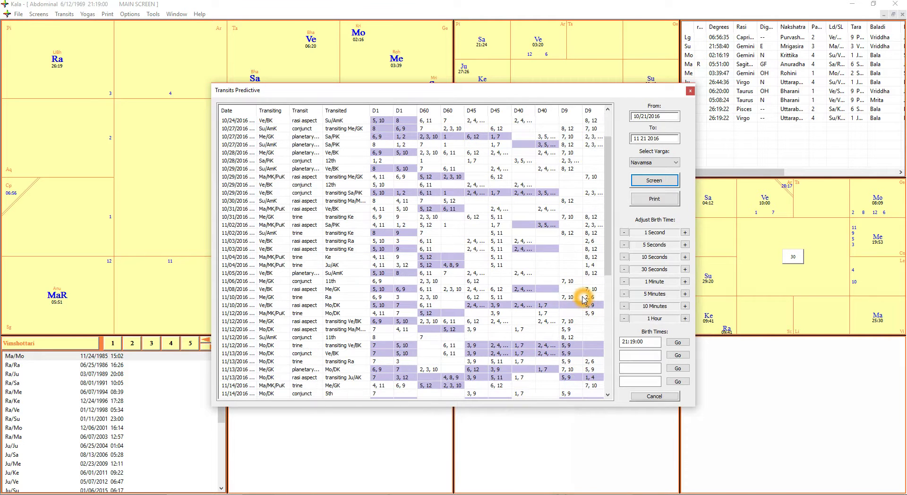
{"action": "scroll", "coordinate": [583, 301], "scroll_direction": "down", "scroll_amount": 2}
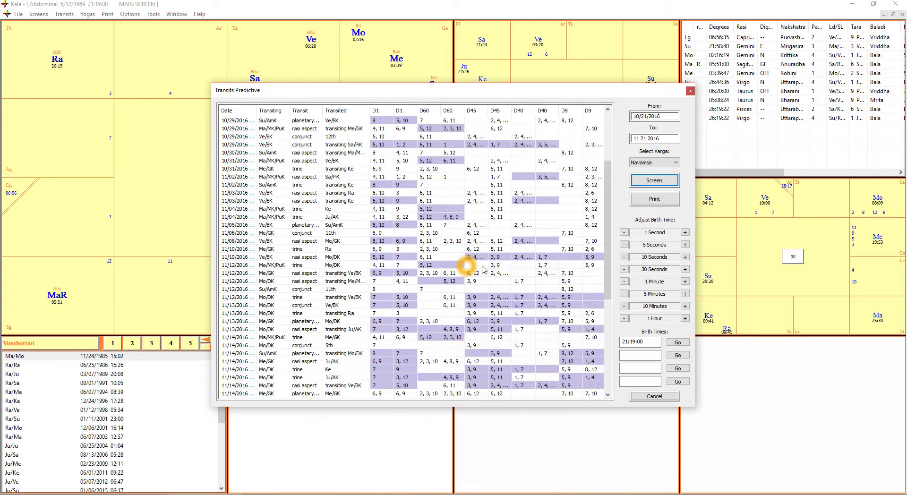
Step: Examine the 11/13/2016 Mo/DK rasi aspect to transiting Ju/AK across its D1, D60, D45, D40 and D9 columns
{"action": "scroll", "coordinate": [483, 269], "scroll_direction": "down", "scroll_amount": 2}
{"action": "left_click", "coordinate": [524, 226]}
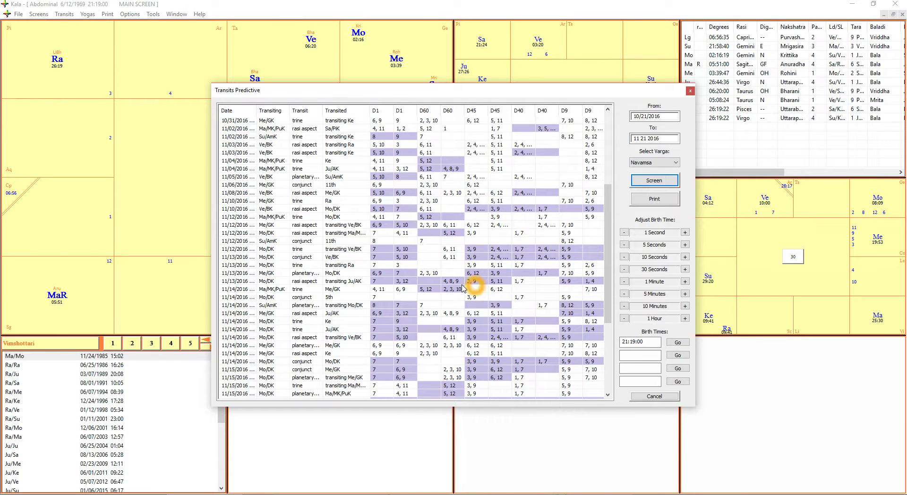
{"action": "left_click", "coordinate": [313, 281]}
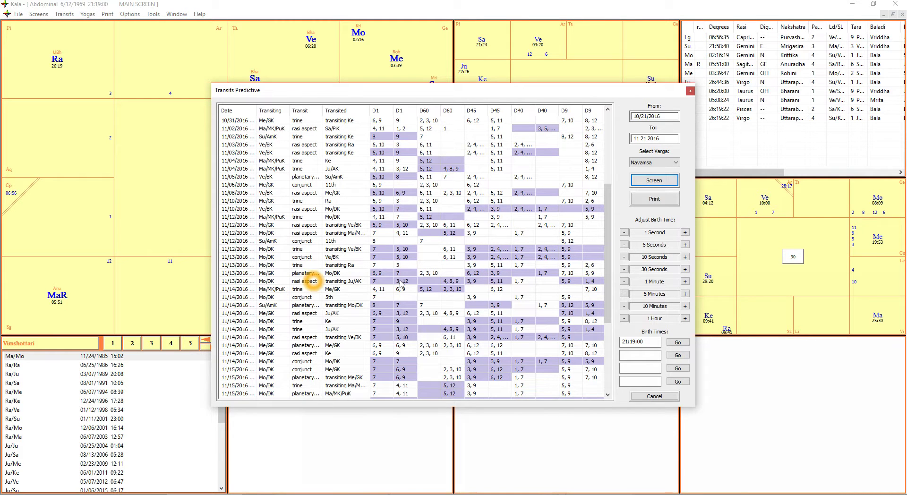
{"action": "left_click", "coordinate": [432, 280]}
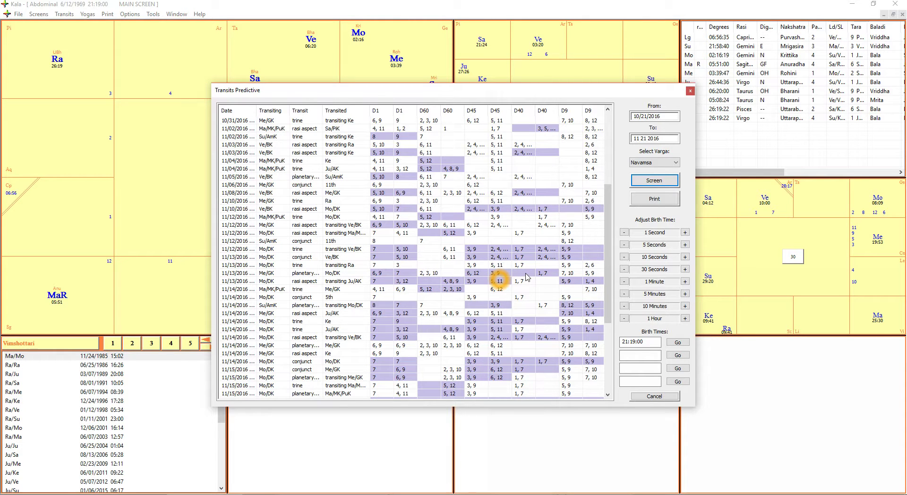
{"action": "left_click", "coordinate": [587, 283]}
{"action": "left_click", "coordinate": [565, 282]}
{"action": "left_click", "coordinate": [246, 282]}
{"action": "left_click", "coordinate": [238, 284]}
{"action": "left_click", "coordinate": [237, 286]}
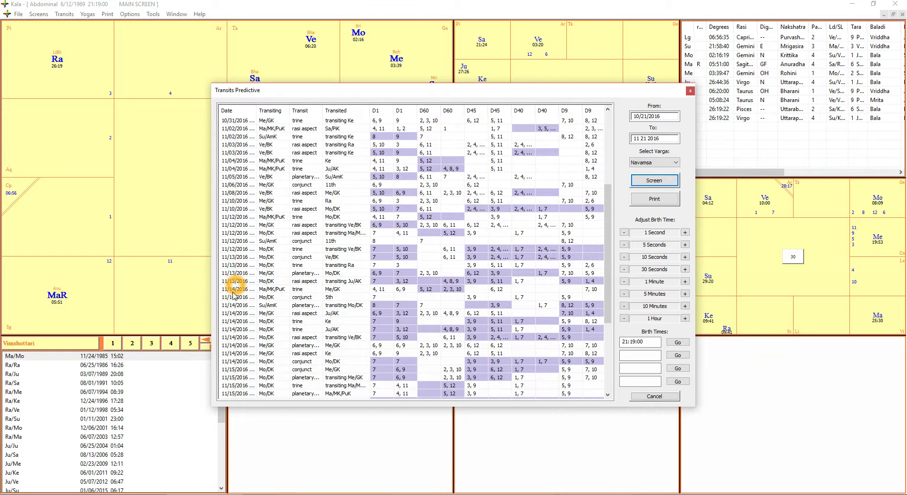
{"action": "left_click", "coordinate": [238, 280]}
{"action": "left_click", "coordinate": [244, 279]}
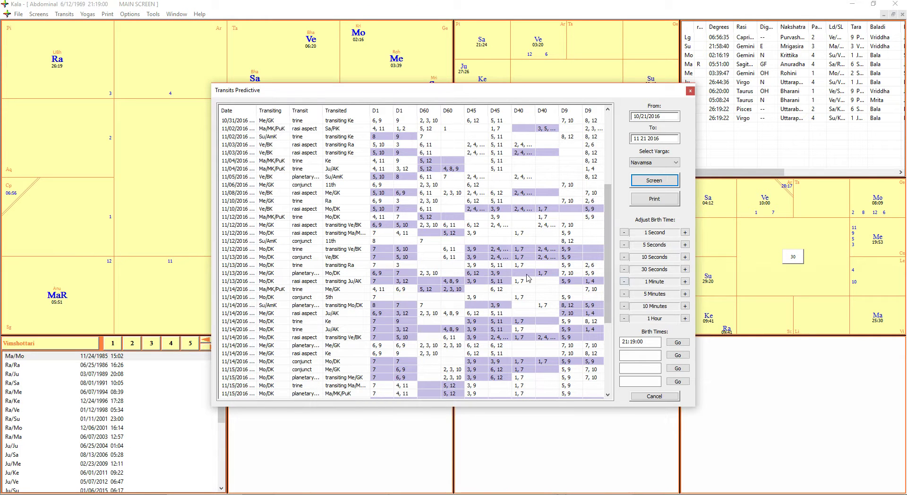
{"action": "left_click", "coordinate": [570, 283]}
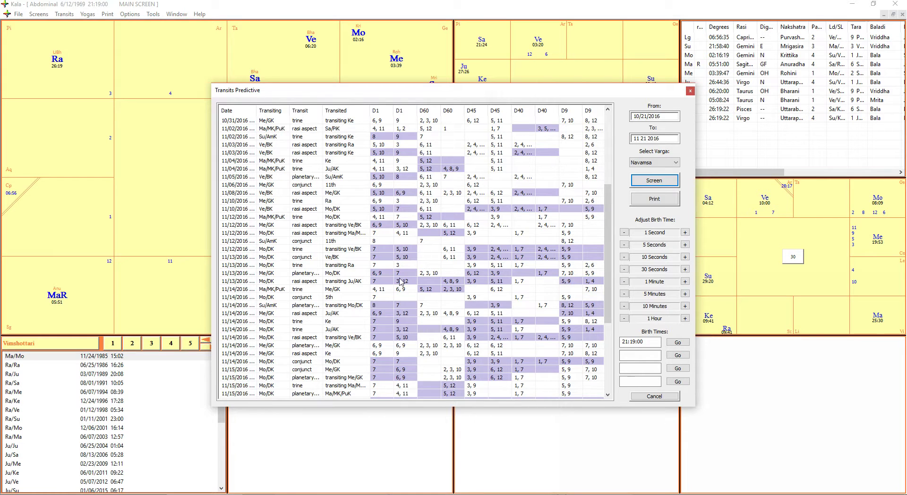
{"action": "left_click", "coordinate": [543, 285]}
{"action": "left_click", "coordinate": [362, 291]}
{"action": "left_click", "coordinate": [237, 286]}
{"action": "left_click", "coordinate": [421, 284]}
{"action": "left_click", "coordinate": [444, 288]}
{"action": "left_click", "coordinate": [451, 272]}
{"action": "left_click", "coordinate": [536, 288]}
{"action": "left_click", "coordinate": [497, 243]}
{"action": "left_click", "coordinate": [493, 277]}
Step: Compare the highlighted house columns of the 11/14/2016 transits, including Mo/DK trine Ju/AK, with the surrounding rows
{"action": "left_click", "coordinate": [414, 305]}
{"action": "left_click", "coordinate": [414, 338]}
{"action": "left_click", "coordinate": [463, 329]}
{"action": "left_click", "coordinate": [471, 332]}
{"action": "left_click", "coordinate": [574, 334]}
{"action": "left_click", "coordinate": [573, 327]}
{"action": "scroll", "coordinate": [569, 321], "scroll_direction": "down", "scroll_amount": 2}
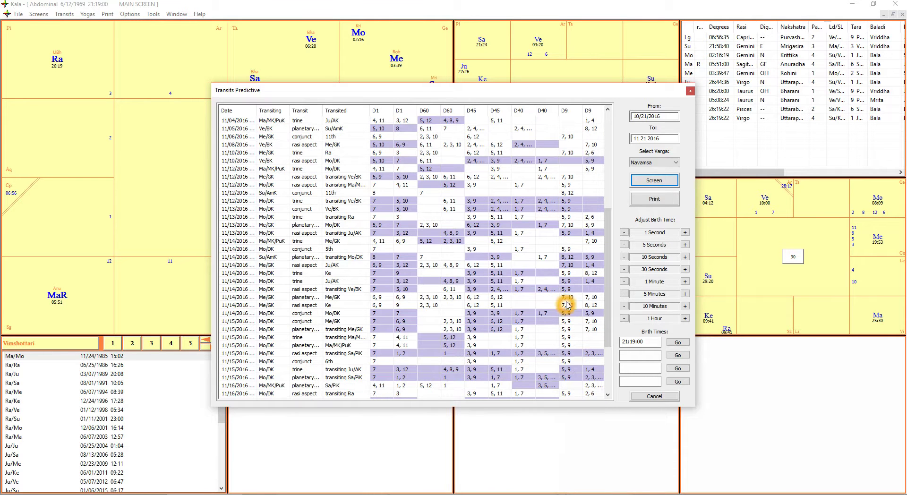
{"action": "scroll", "coordinate": [574, 296], "scroll_direction": "up", "scroll_amount": 2}
{"action": "left_click", "coordinate": [573, 296]}
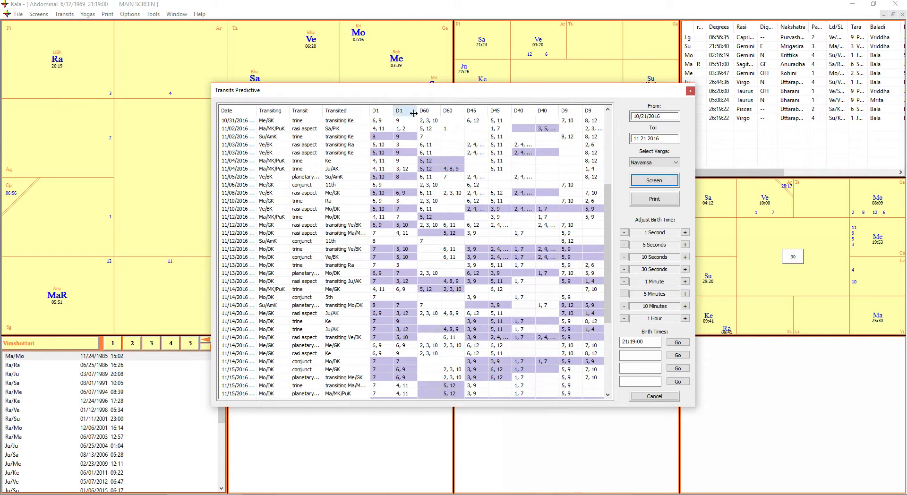
{"action": "left_click", "coordinate": [577, 307]}
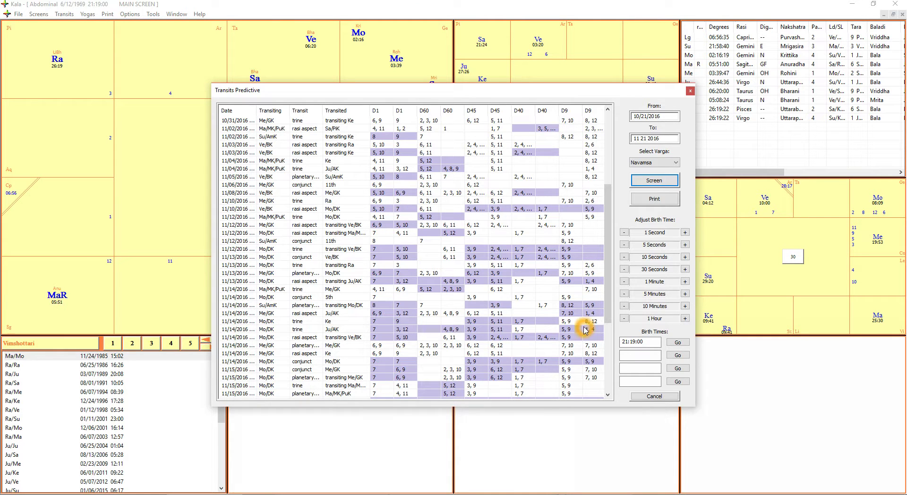
{"action": "left_click", "coordinate": [489, 264]}
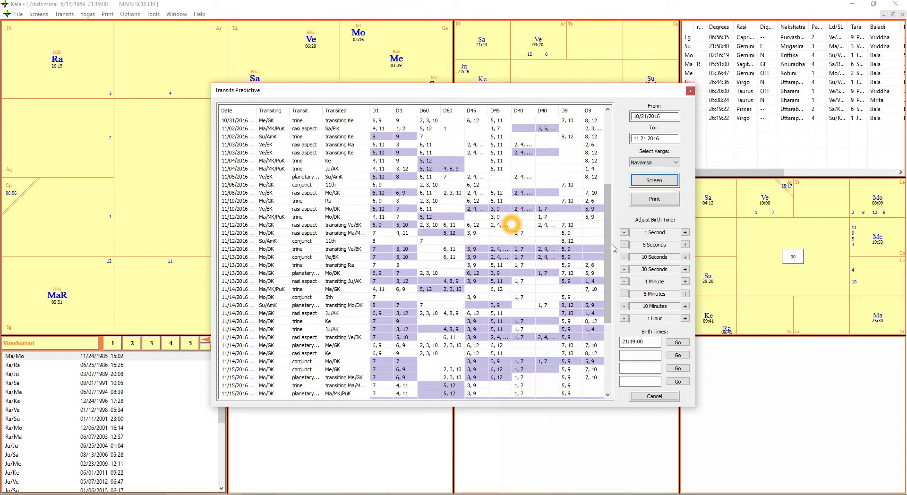
{"action": "mouse_move", "coordinate": [609, 247]}
{"action": "left_mouse_down"}
{"action": "mouse_move", "coordinate": [609, 269]}
{"action": "mouse_move", "coordinate": [610, 253]}
{"action": "left_mouse_up"}
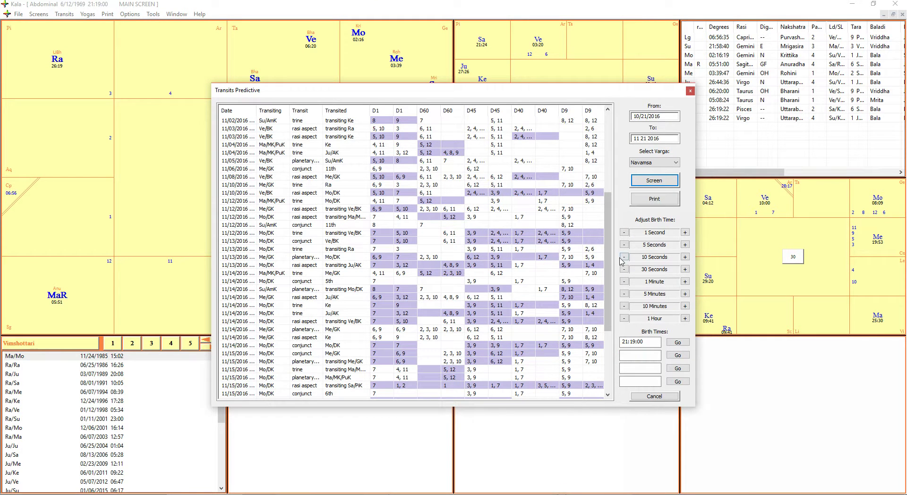
{"action": "left_click_drag", "start_coordinate": [611, 264], "coordinate": [612, 200]}
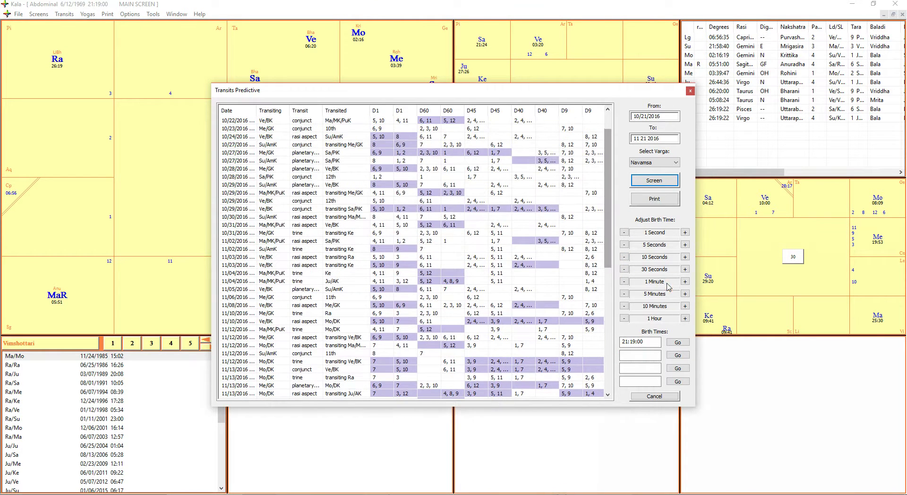
Step: Close the predictive transits list and open the Gochara Report from the animated transits screen
{"action": "left_click", "coordinate": [684, 294]}
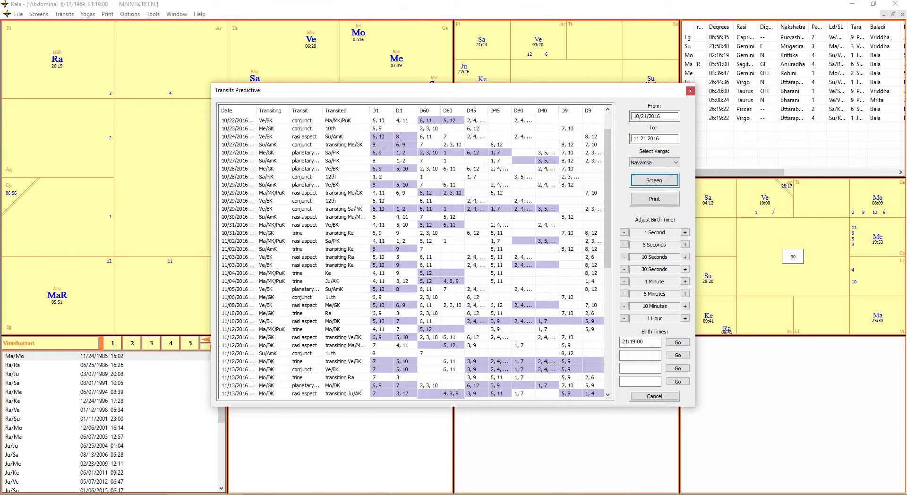
{"action": "left_click", "coordinate": [690, 90]}
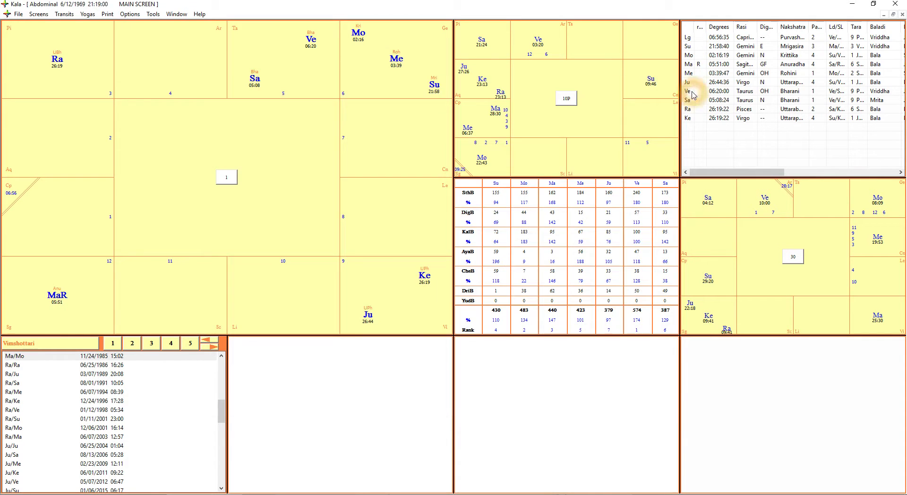
{"action": "left_click", "coordinate": [64, 13]}
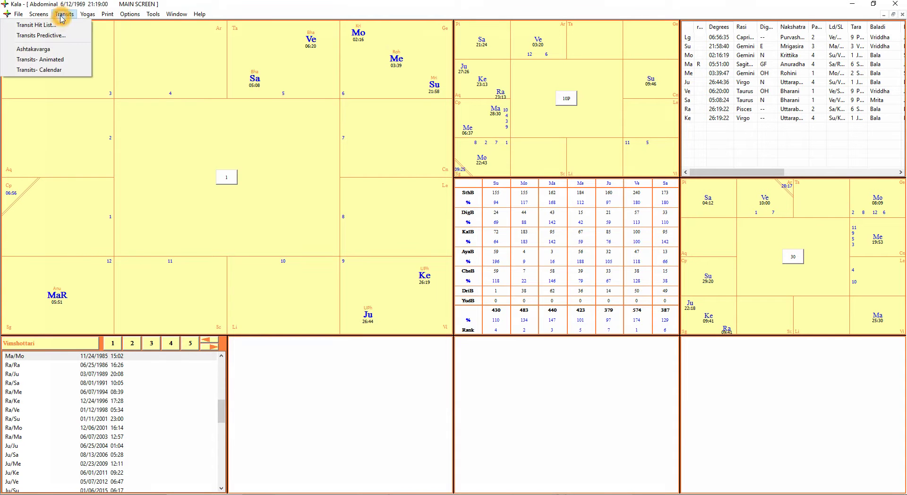
{"action": "left_click", "coordinate": [47, 59]}
{"action": "left_click", "coordinate": [202, 225]}
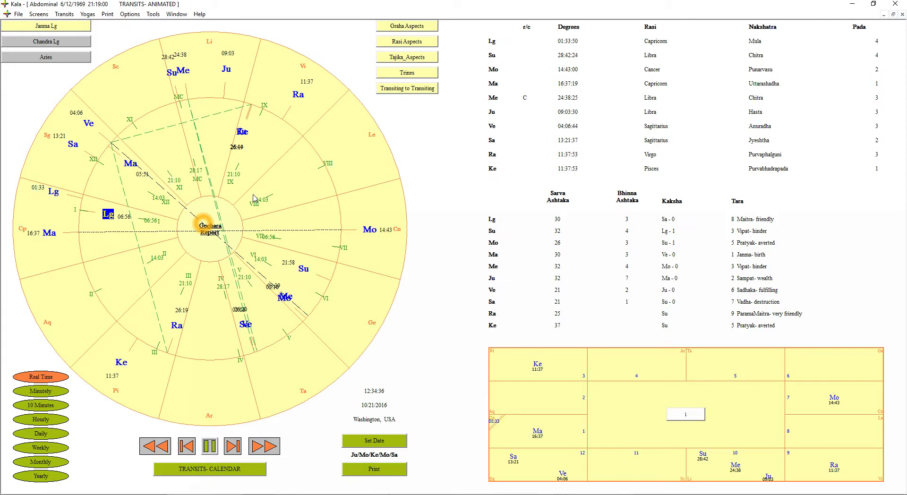
{"action": "left_click", "coordinate": [213, 231]}
Step: Read the Gochara results of transits from the Moon, including the obstruction note under Moon in 2nd from Moon
{"action": "left_click", "coordinate": [565, 154]}
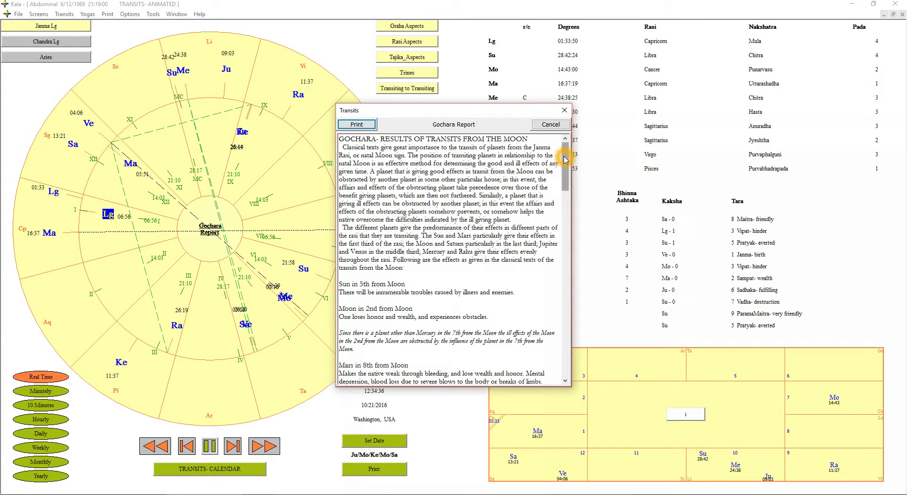
{"action": "left_click_drag", "start_coordinate": [345, 141], "coordinate": [560, 187]}
{"action": "left_click", "coordinate": [538, 141]}
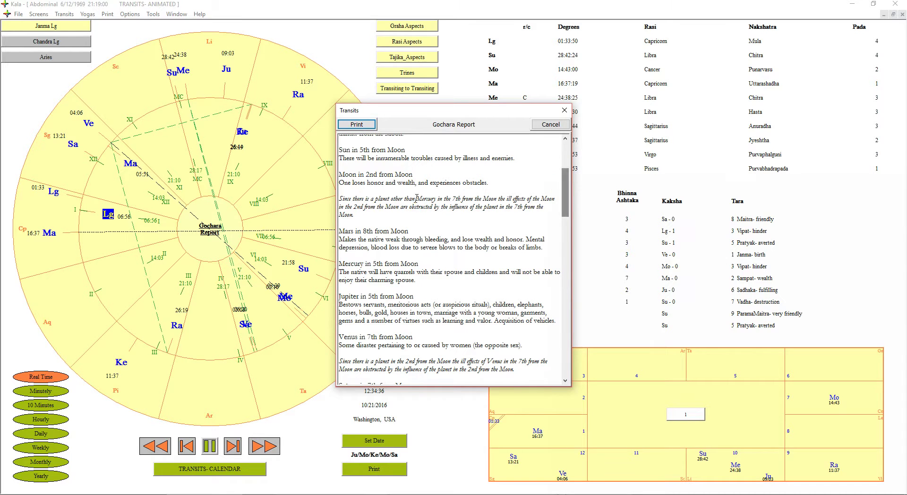
{"action": "left_click_drag", "start_coordinate": [367, 218], "coordinate": [343, 204]}
{"action": "left_click", "coordinate": [341, 202]}
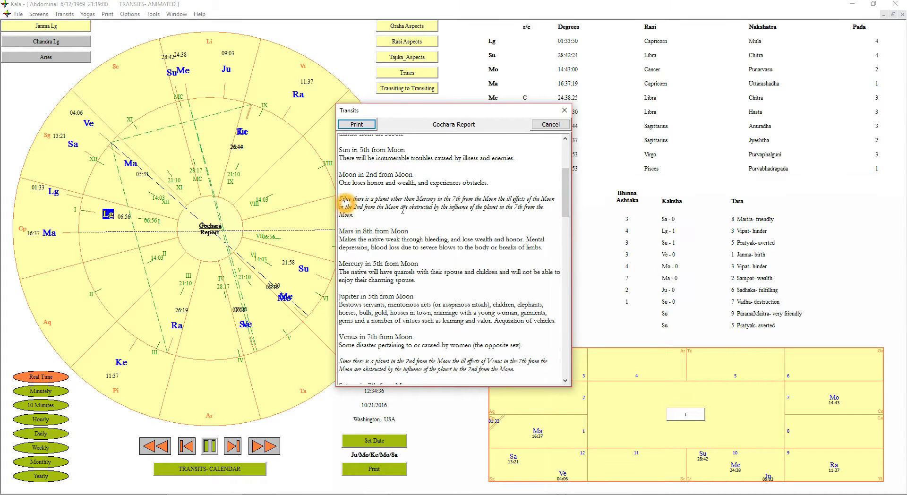
Step: Find the "Effects of Transits from Yavana Jataka" section of the report and its Saturn Transits heading
{"action": "left_click_drag", "start_coordinate": [565, 203], "coordinate": [562, 269]}
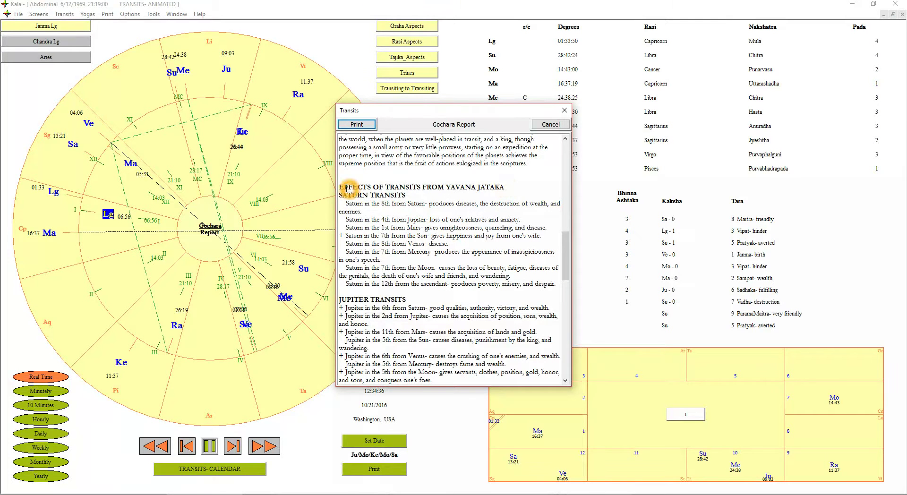
{"action": "left_click_drag", "start_coordinate": [344, 188], "coordinate": [418, 195]}
{"action": "left_click", "coordinate": [418, 194]}
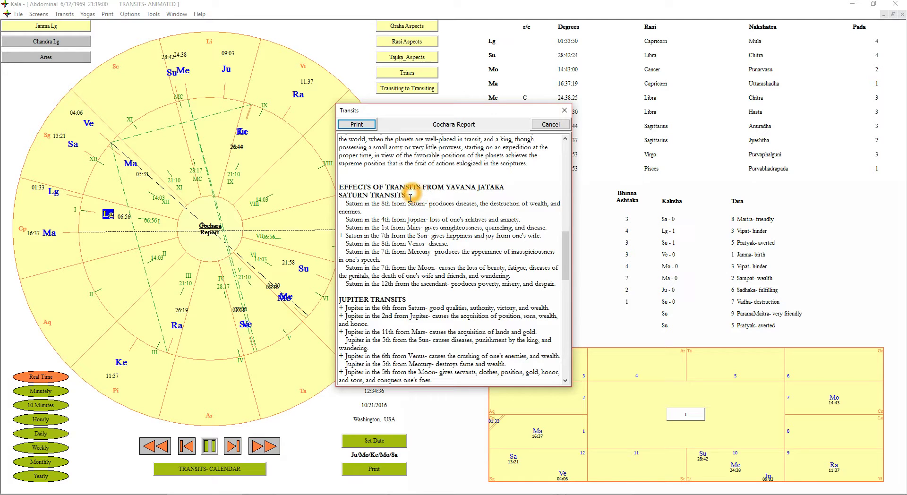
{"action": "left_click", "coordinate": [359, 194]}
Step: Examine the plus-marked line for Saturn in the 7th from the Sun within the Saturn transits
{"action": "left_click_drag", "start_coordinate": [350, 235], "coordinate": [543, 237]}
{"action": "left_click", "coordinate": [543, 236]}
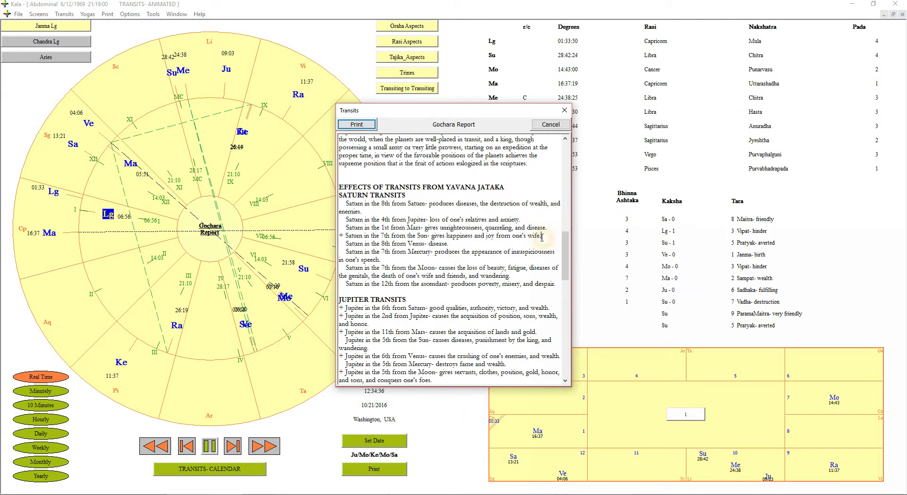
{"action": "left_click_drag", "start_coordinate": [441, 236], "coordinate": [348, 231]}
{"action": "left_click", "coordinate": [543, 236]}
{"action": "left_click", "coordinate": [341, 234]}
{"action": "mouse_move", "coordinate": [341, 234]}
{"action": "left_mouse_down"}
{"action": "mouse_move", "coordinate": [543, 236]}
{"action": "mouse_move", "coordinate": [352, 235]}
{"action": "left_mouse_up"}
{"action": "left_click", "coordinate": [544, 236]}
{"action": "left_click", "coordinate": [401, 255]}
{"action": "left_click", "coordinate": [447, 233]}
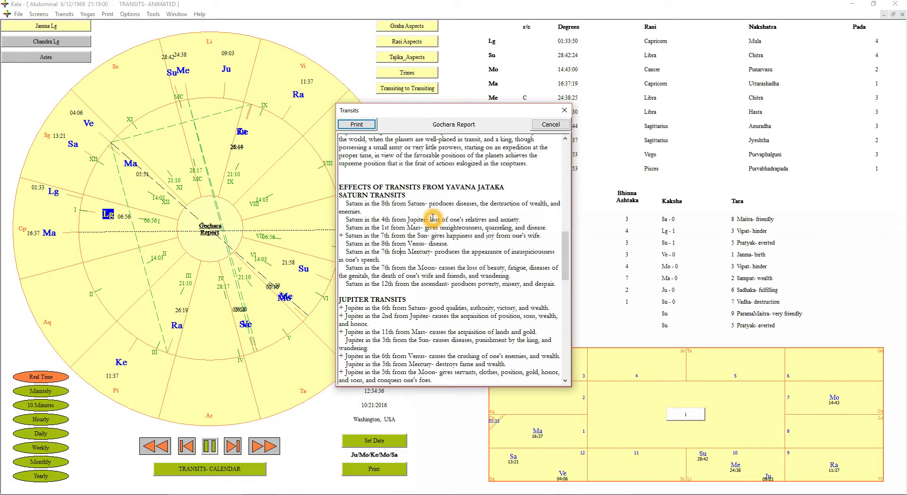
Step: Compare the unmarked Saturn transit lines, from the 8th from Saturn to the 12th from the ascendant, with the plus-marked one
{"action": "left_click", "coordinate": [399, 203]}
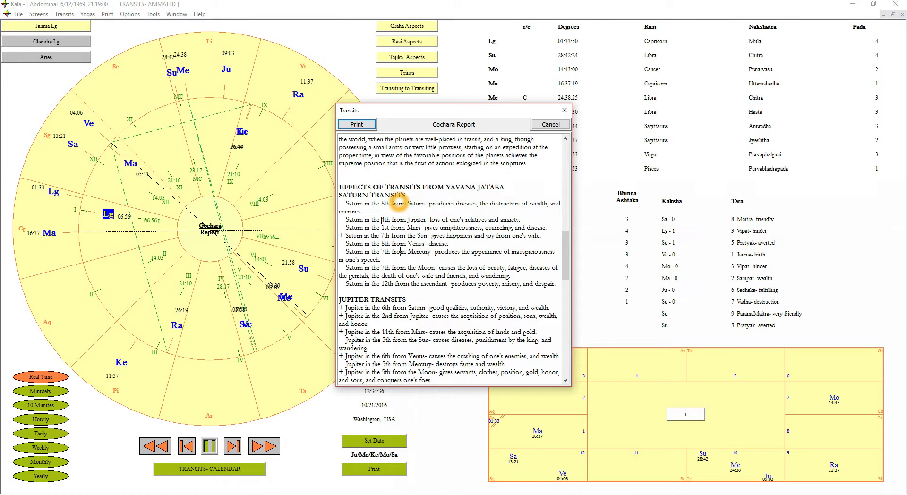
{"action": "left_click", "coordinate": [452, 243]}
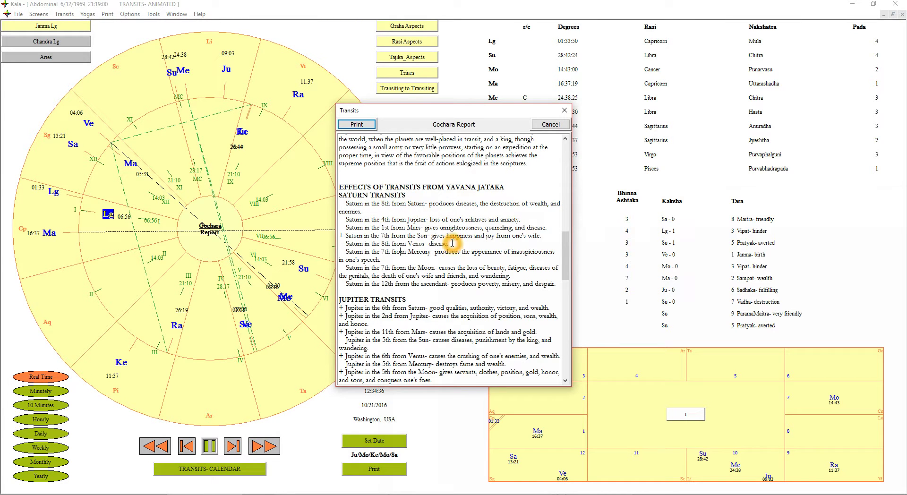
{"action": "left_click", "coordinate": [349, 207]}
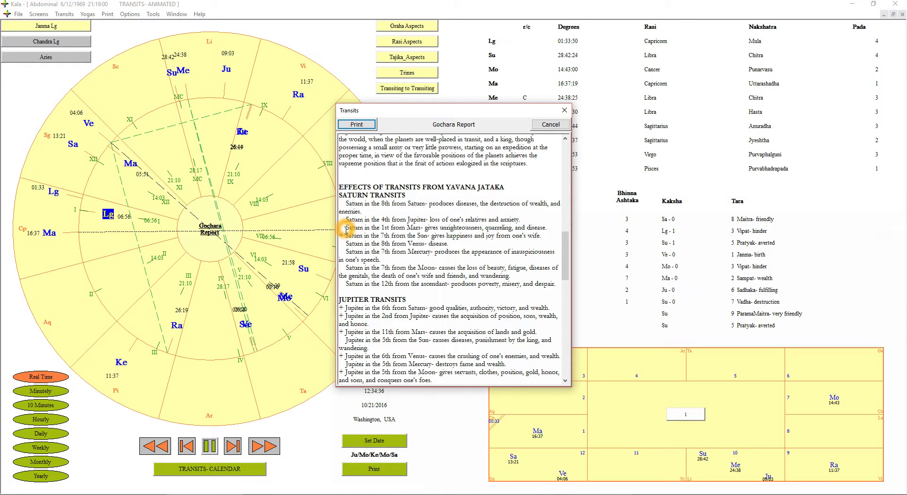
{"action": "left_click", "coordinate": [350, 279]}
{"action": "left_click", "coordinate": [348, 284]}
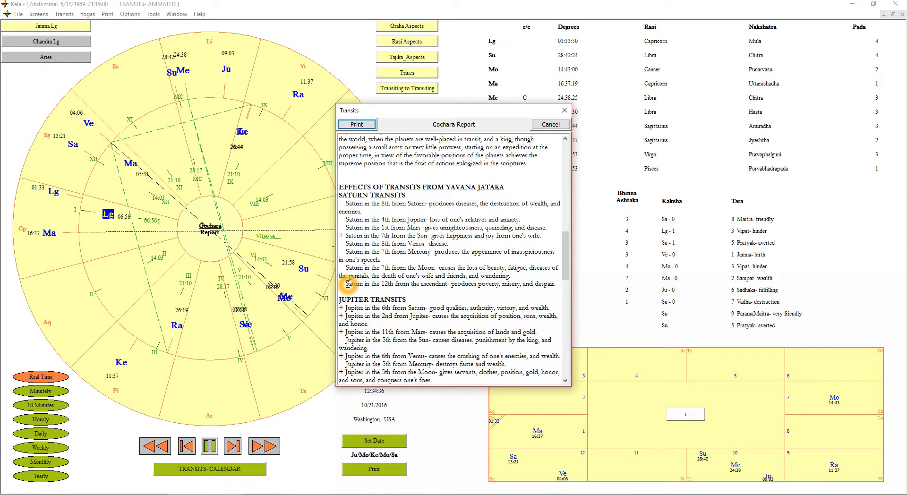
{"action": "left_click", "coordinate": [347, 223]}
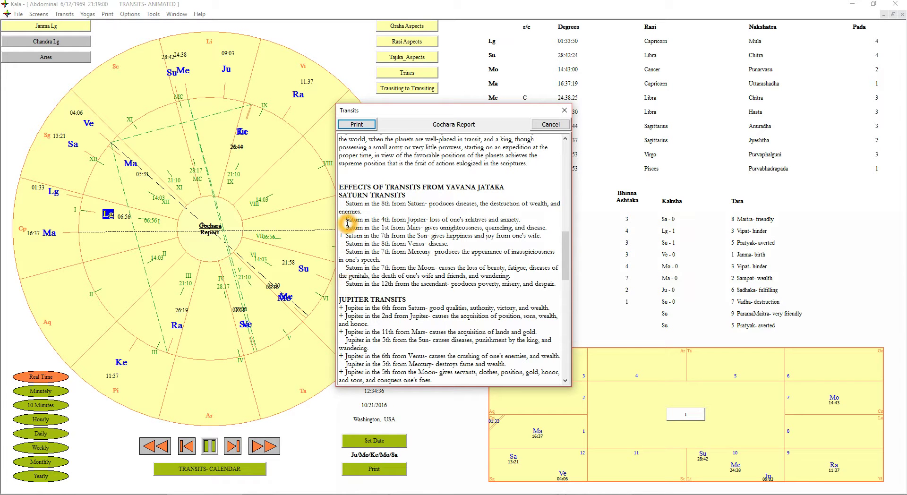
{"action": "left_click", "coordinate": [347, 276]}
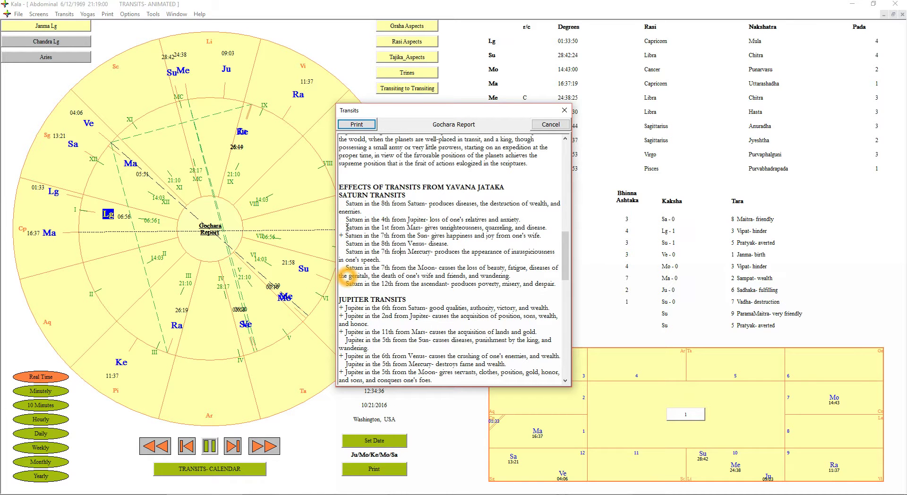
{"action": "left_click", "coordinate": [347, 286]}
{"action": "left_click", "coordinate": [347, 236]}
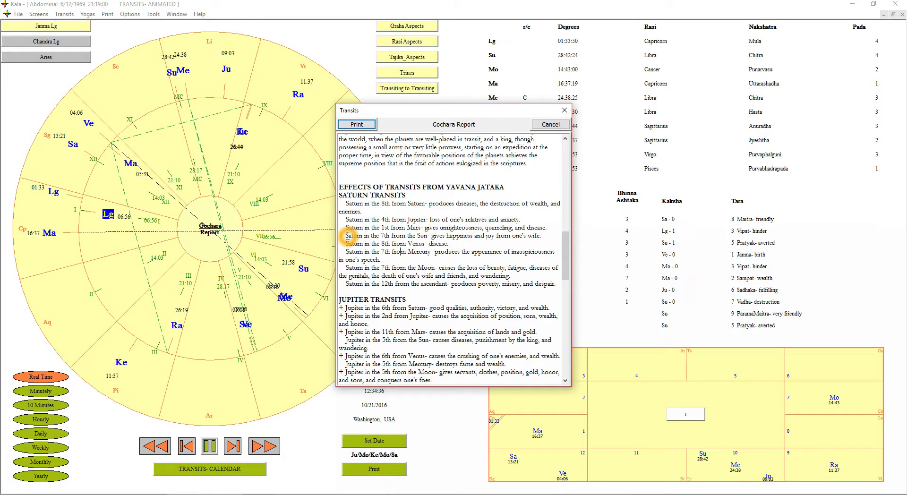
Step: Highlight and read the Saturn effects in the 7th from the Sun, the 8th from Venus and the 7th from Mercury
{"action": "left_click_drag", "start_coordinate": [346, 235], "coordinate": [544, 238]}
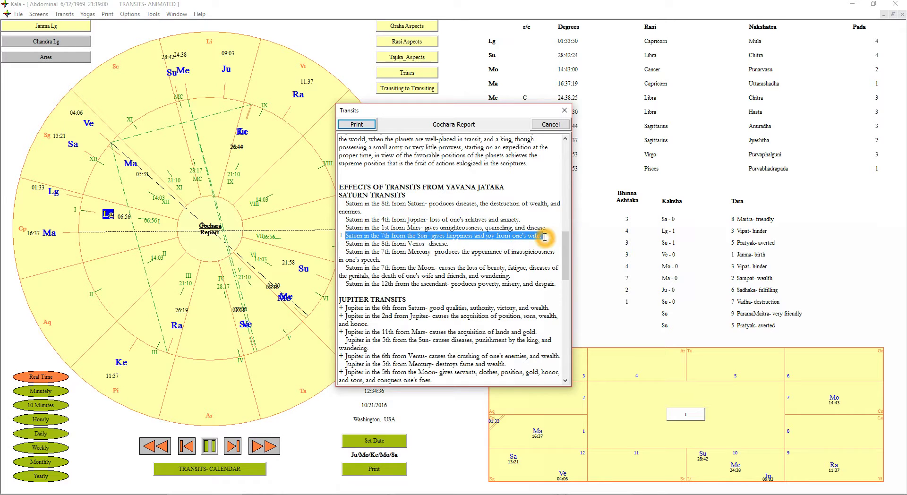
{"action": "left_click", "coordinate": [544, 237]}
{"action": "left_click_drag", "start_coordinate": [352, 243], "coordinate": [461, 246]}
{"action": "left_click", "coordinate": [450, 254]}
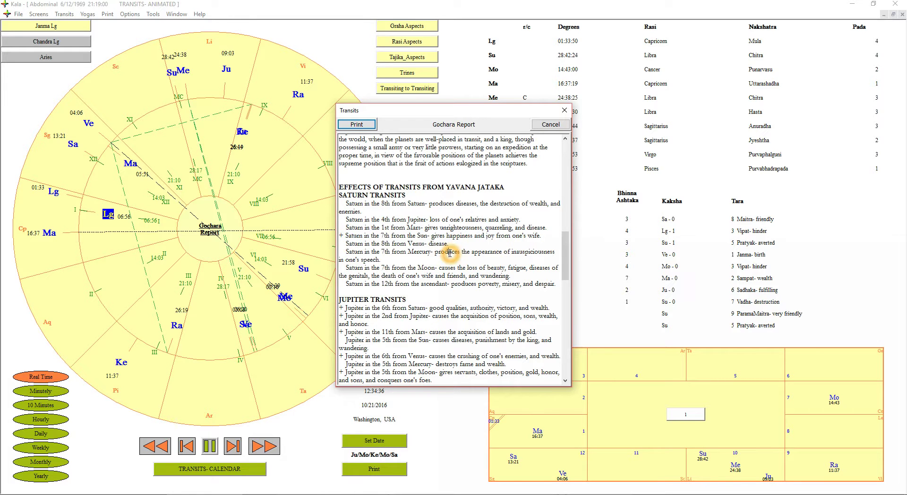
{"action": "left_click", "coordinate": [382, 259]}
{"action": "left_click_drag", "start_coordinate": [382, 260], "coordinate": [352, 254]}
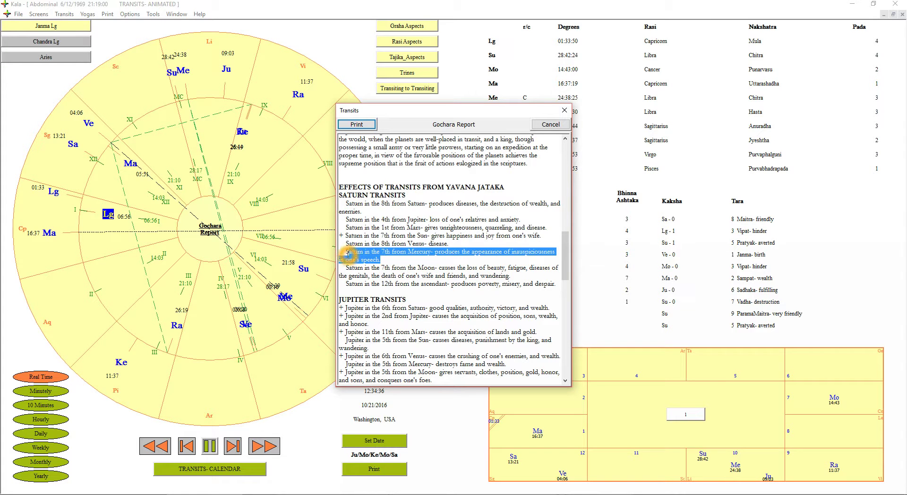
{"action": "left_click", "coordinate": [352, 253]}
{"action": "mouse_move", "coordinate": [352, 254]}
{"action": "left_mouse_down"}
{"action": "mouse_move", "coordinate": [392, 259]}
{"action": "mouse_move", "coordinate": [352, 253]}
{"action": "left_mouse_up"}
{"action": "left_click", "coordinate": [392, 259]}
{"action": "left_click", "coordinate": [354, 255]}
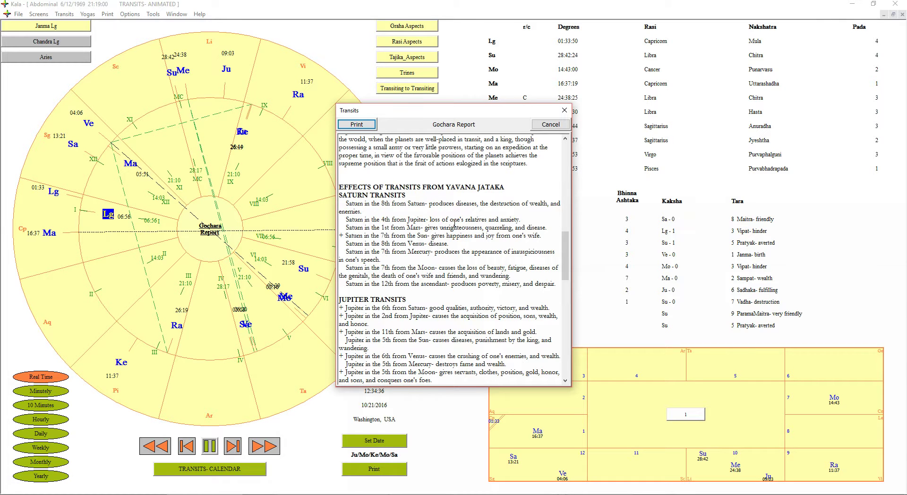
Step: Compare the effect of Saturn in the 4th from Jupiter with that of Saturn in the 7th from the Sun
{"action": "left_click", "coordinate": [536, 220]}
{"action": "left_click_drag", "start_coordinate": [527, 219], "coordinate": [354, 219]}
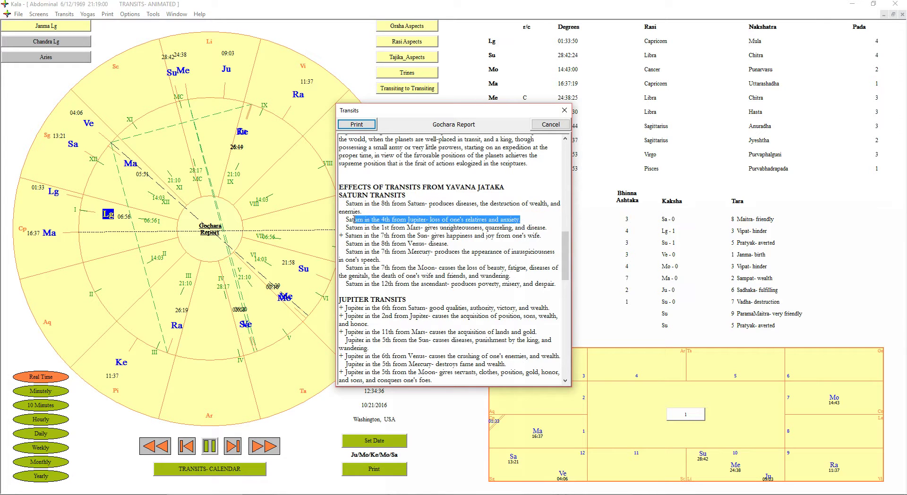
{"action": "left_click", "coordinate": [347, 220]}
{"action": "left_click_drag", "start_coordinate": [348, 220], "coordinate": [522, 220]}
{"action": "left_click", "coordinate": [515, 219]}
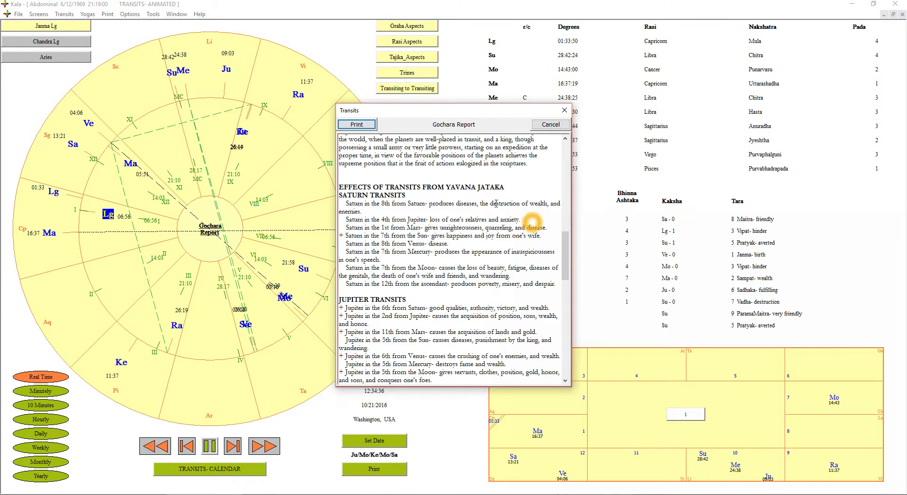
{"action": "left_click", "coordinate": [395, 228]}
{"action": "left_click", "coordinate": [463, 240]}
{"action": "left_click_drag", "start_coordinate": [542, 235], "coordinate": [341, 237]}
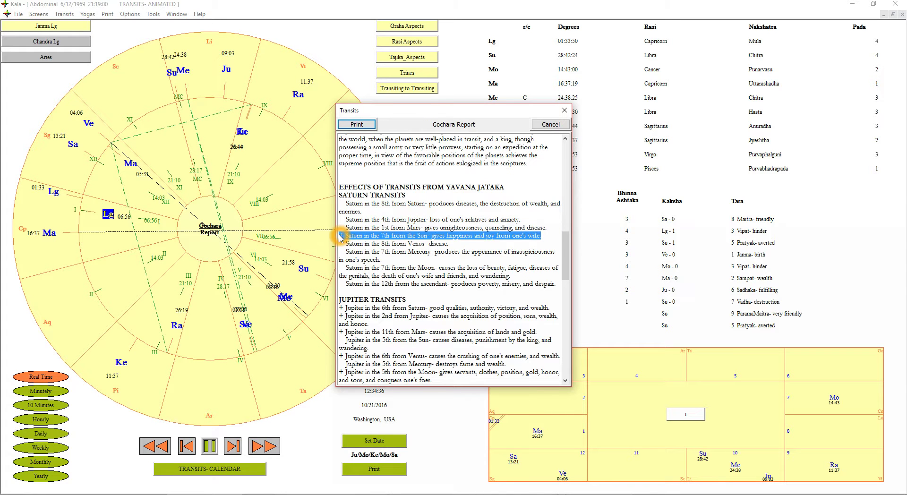
Step: Examine the Jupiter transits, comparing the plus-marked effects with the unmarked ones from the Sun and Mercury
{"action": "scroll", "coordinate": [443, 262], "scroll_direction": "down", "scroll_amount": 2}
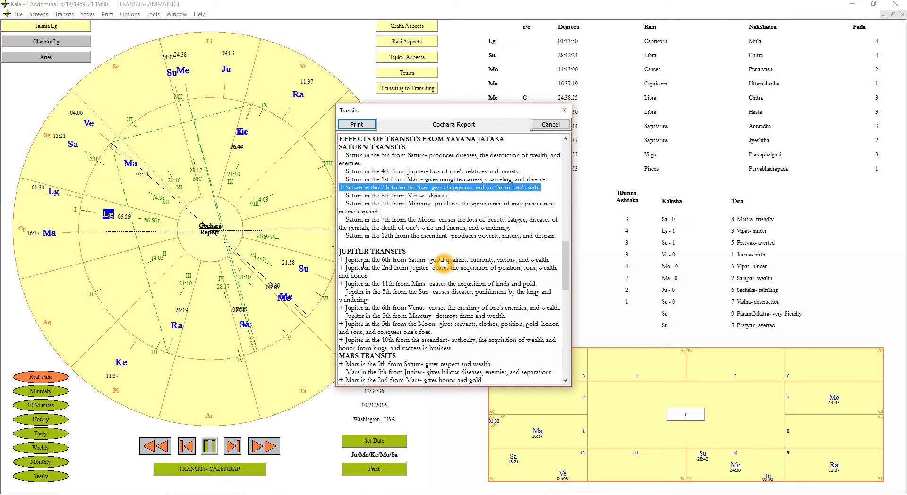
{"action": "left_click", "coordinate": [349, 269]}
{"action": "left_click", "coordinate": [352, 340]}
{"action": "left_click", "coordinate": [346, 259]}
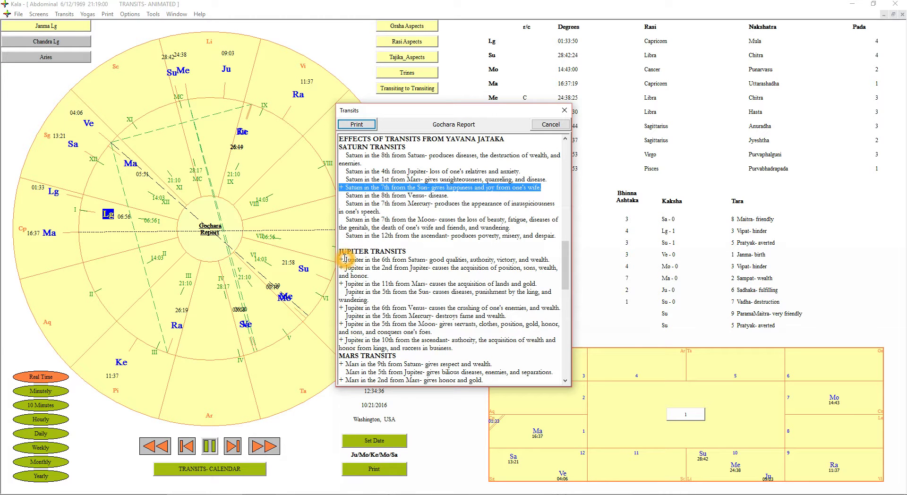
{"action": "left_click", "coordinate": [341, 307]}
{"action": "left_click", "coordinate": [345, 340]}
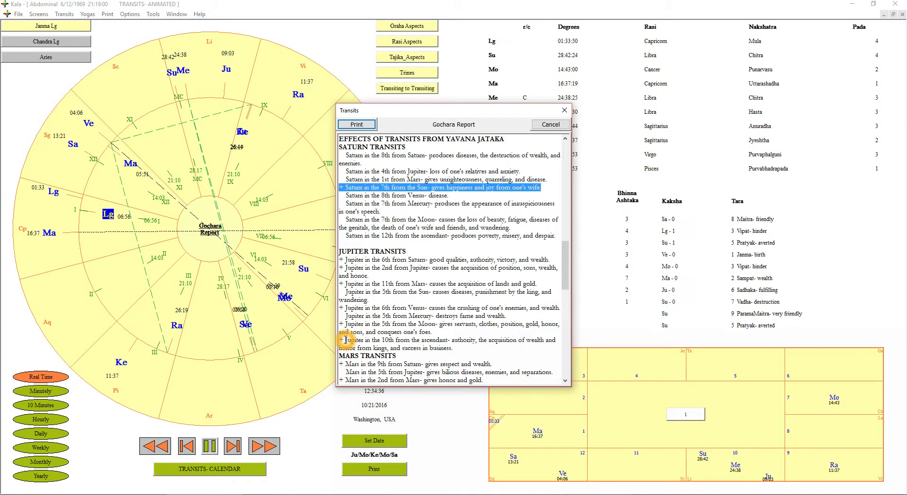
{"action": "left_click", "coordinate": [354, 270]}
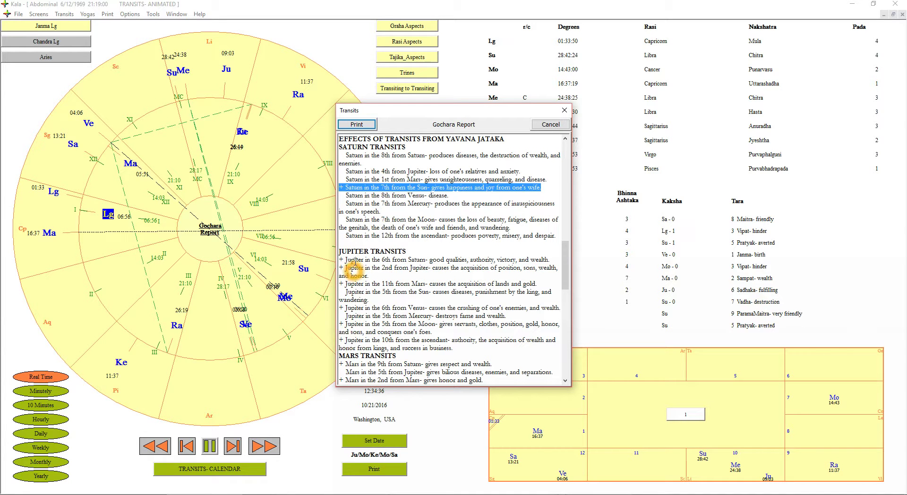
{"action": "left_click", "coordinate": [375, 293]}
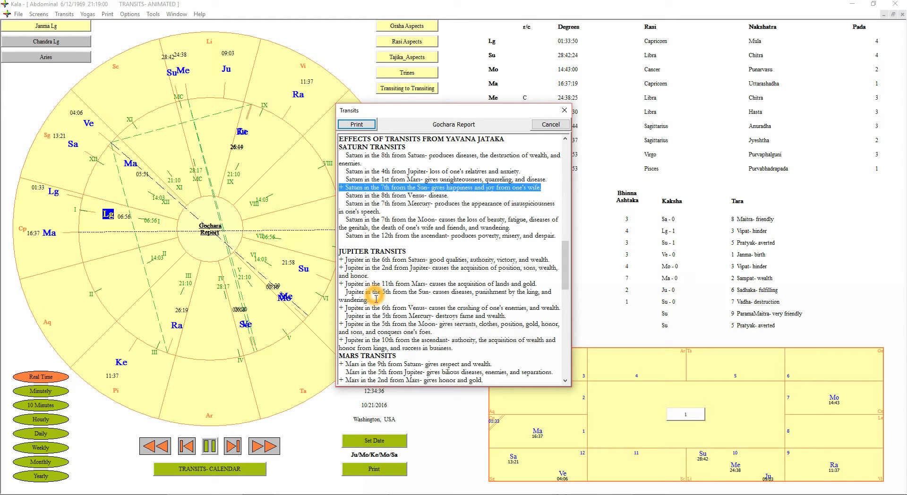
{"action": "left_click", "coordinate": [487, 322]}
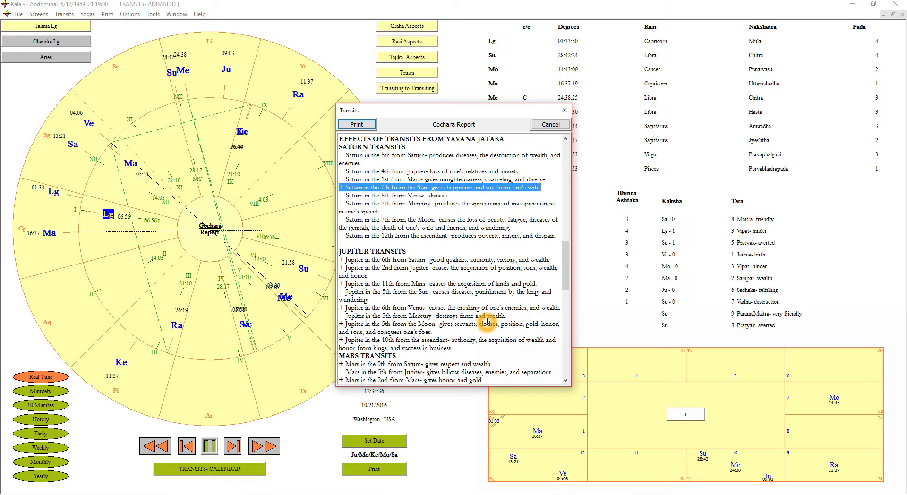
Step: Revisit the Saturn in the 7th from the Sun line and look through the remaining transit effects down to the Moon transits
{"action": "mouse_move", "coordinate": [564, 259]}
{"action": "left_mouse_down"}
{"action": "mouse_move", "coordinate": [561, 314]}
{"action": "mouse_move", "coordinate": [565, 264]}
{"action": "left_mouse_up"}
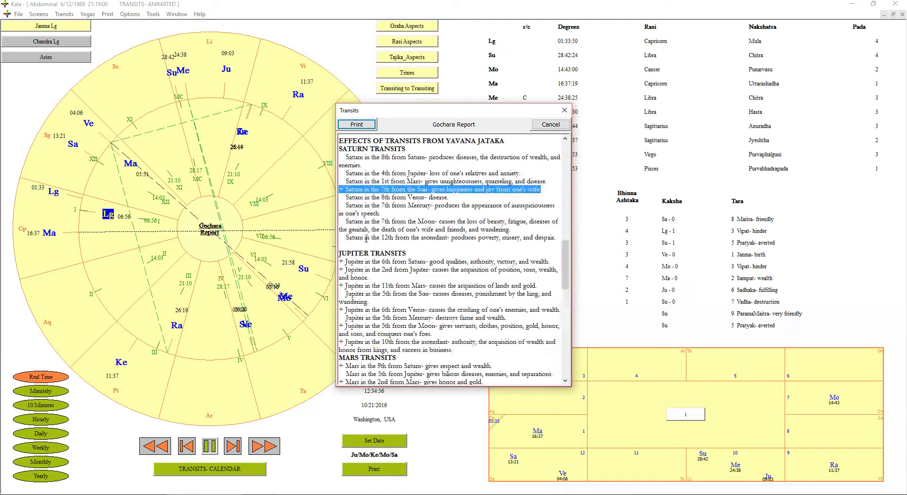
{"action": "left_click", "coordinate": [343, 189]}
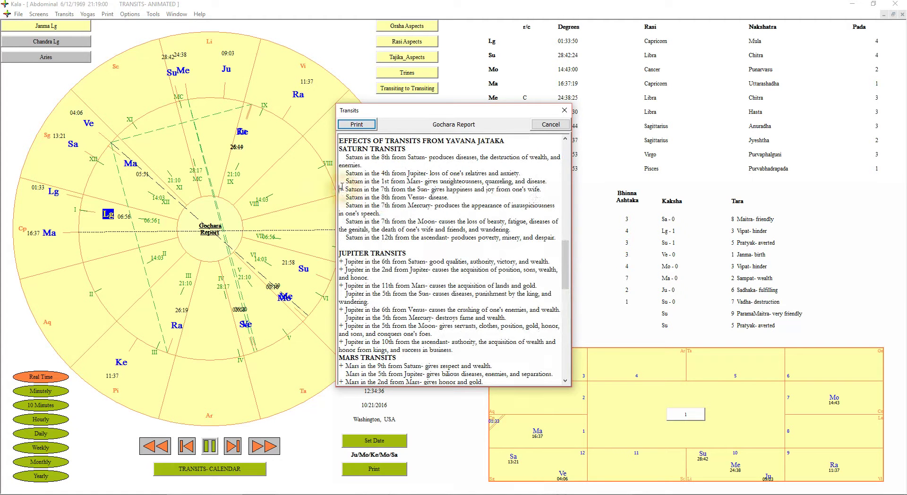
{"action": "left_click", "coordinate": [542, 189]}
{"action": "left_click_drag", "start_coordinate": [565, 260], "coordinate": [566, 287]}
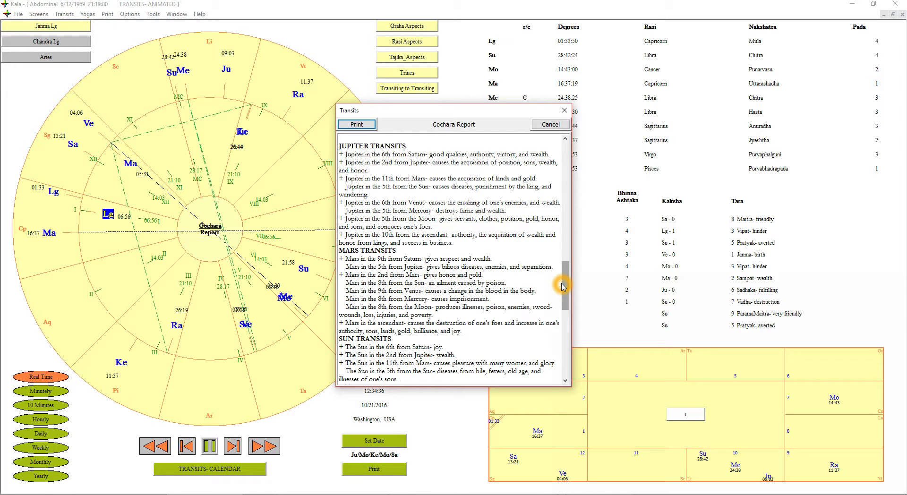
{"action": "left_click_drag", "start_coordinate": [563, 286], "coordinate": [559, 353]}
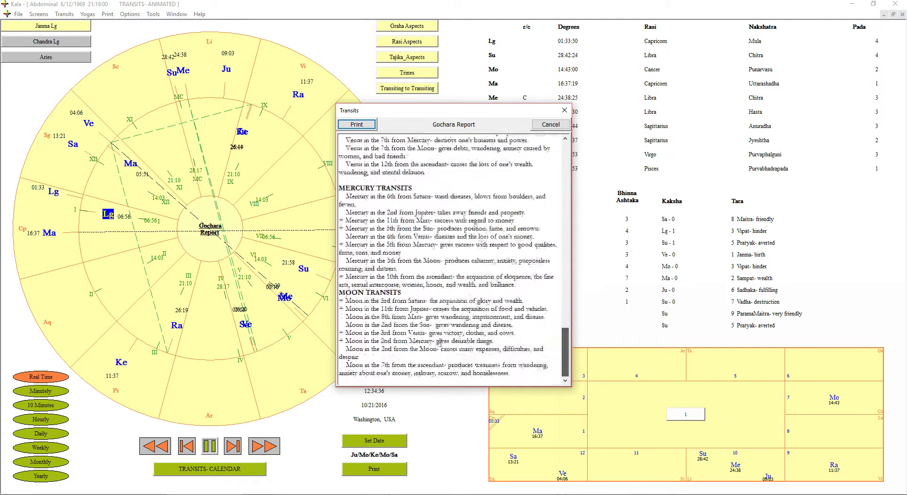
Step: Return to the Yavana Jataka transit effects and highlight the whole Saturn transits block
{"action": "left_click", "coordinate": [378, 252]}
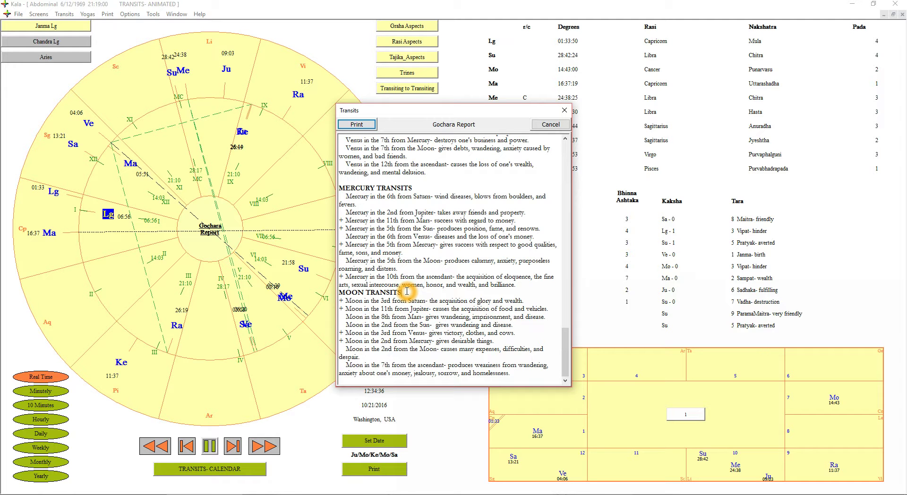
{"action": "left_click_drag", "start_coordinate": [564, 353], "coordinate": [565, 260]}
{"action": "left_click_drag", "start_coordinate": [339, 170], "coordinate": [381, 277]}
{"action": "left_click", "coordinate": [381, 277]}
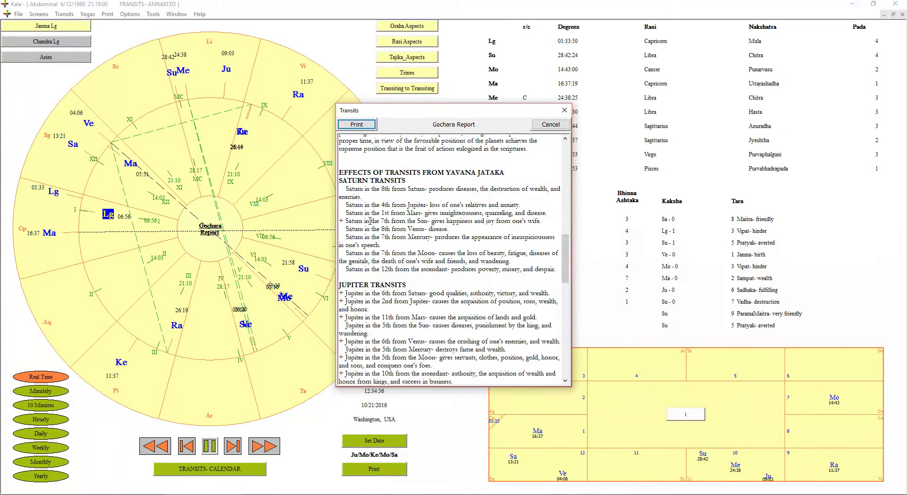
{"action": "left_click_drag", "start_coordinate": [342, 172], "coordinate": [386, 276]}
{"action": "left_click", "coordinate": [386, 276]}
Step: Highlight and review the whole Jupiter transits block of the report
{"action": "scroll", "coordinate": [447, 293], "scroll_direction": "down", "scroll_amount": 4}
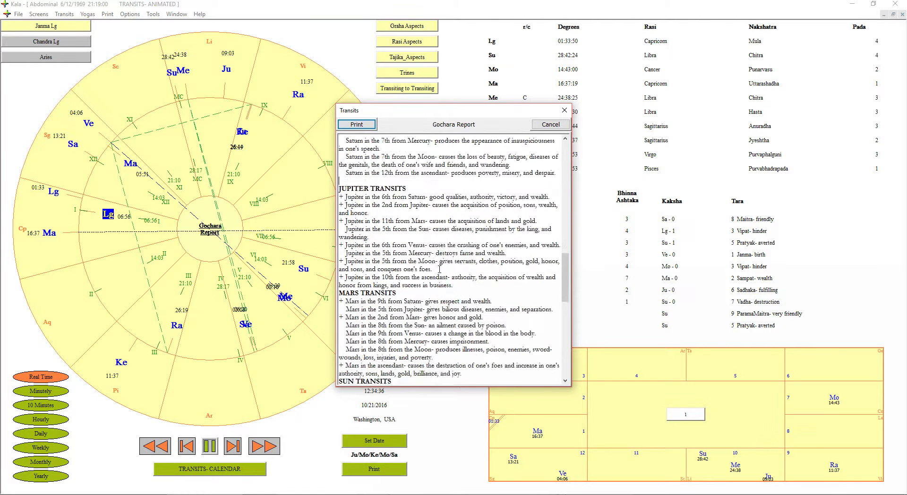
{"action": "left_click_drag", "start_coordinate": [453, 285], "coordinate": [347, 183]}
{"action": "left_click", "coordinate": [465, 287]}
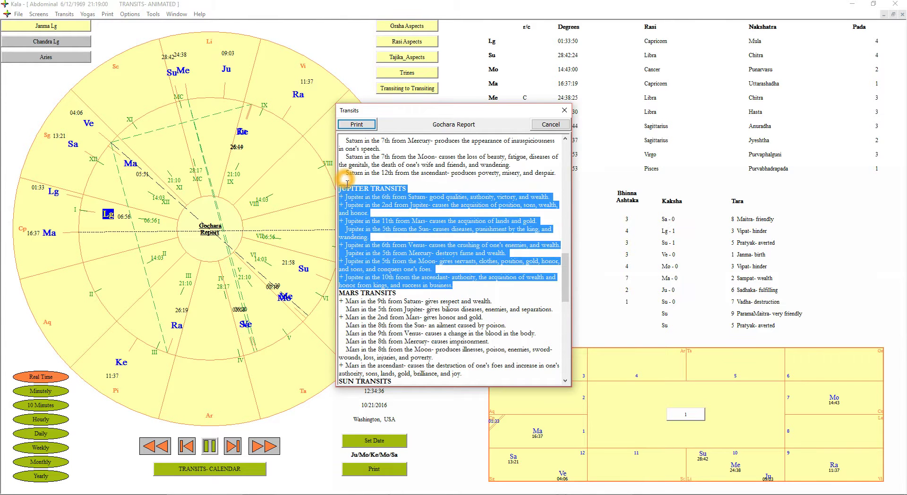
{"action": "left_click", "coordinate": [404, 248]}
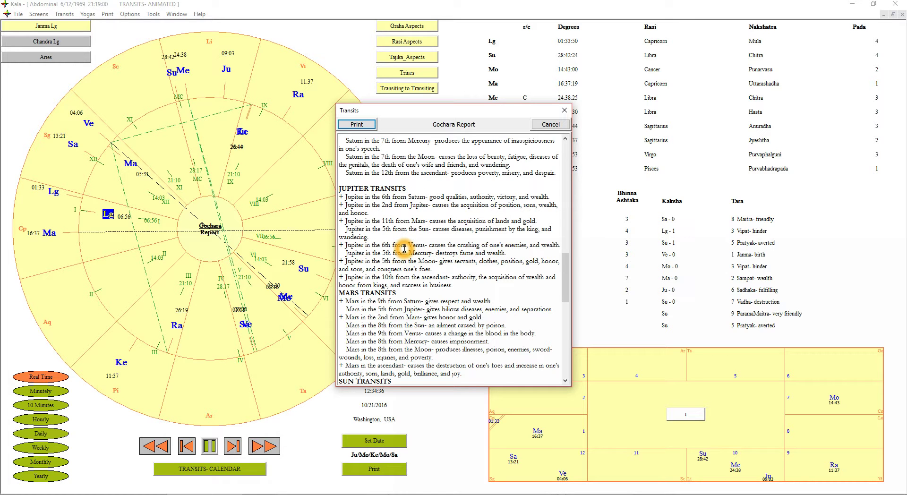
Step: Go back to the beginning of the Gochara Report, close it, and open the Avasthas - Calculated screen
{"action": "left_click_drag", "start_coordinate": [565, 279], "coordinate": [569, 163]}
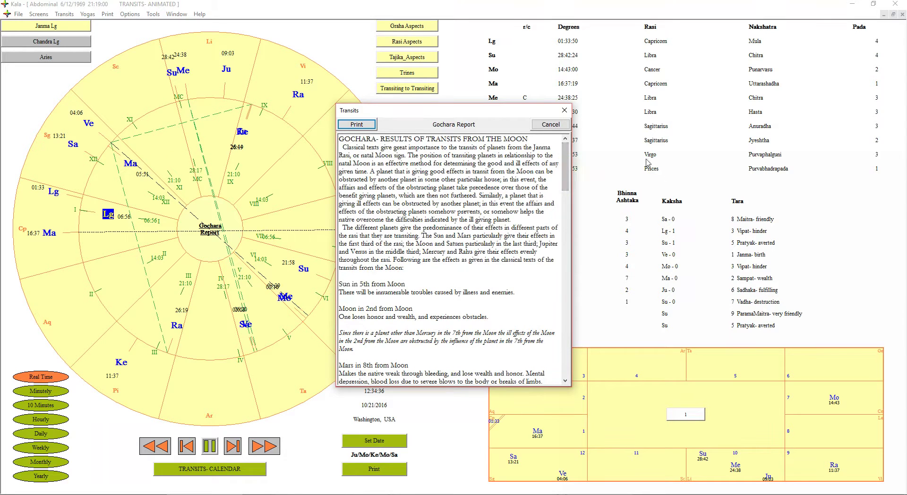
{"action": "left_click", "coordinate": [565, 111]}
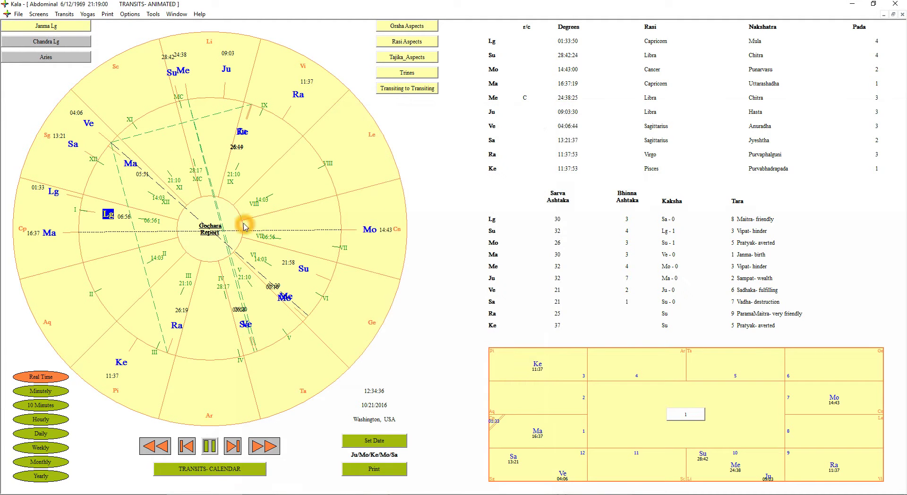
{"action": "left_click", "coordinate": [62, 131]}
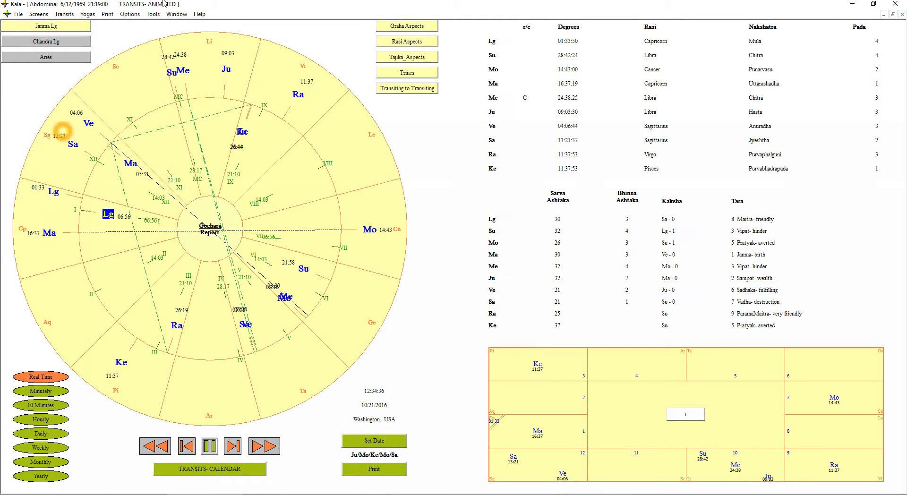
{"action": "left_click", "coordinate": [39, 14]}
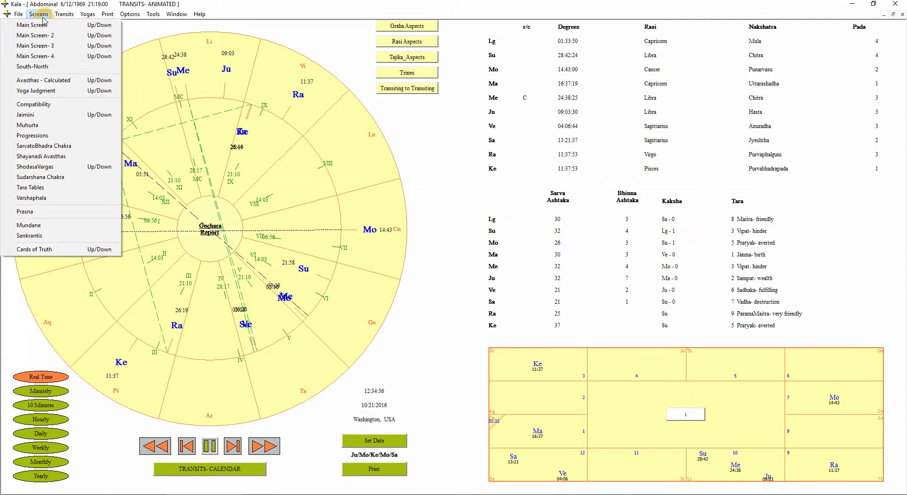
{"action": "left_click", "coordinate": [44, 81]}
{"action": "left_click", "coordinate": [291, 239]}
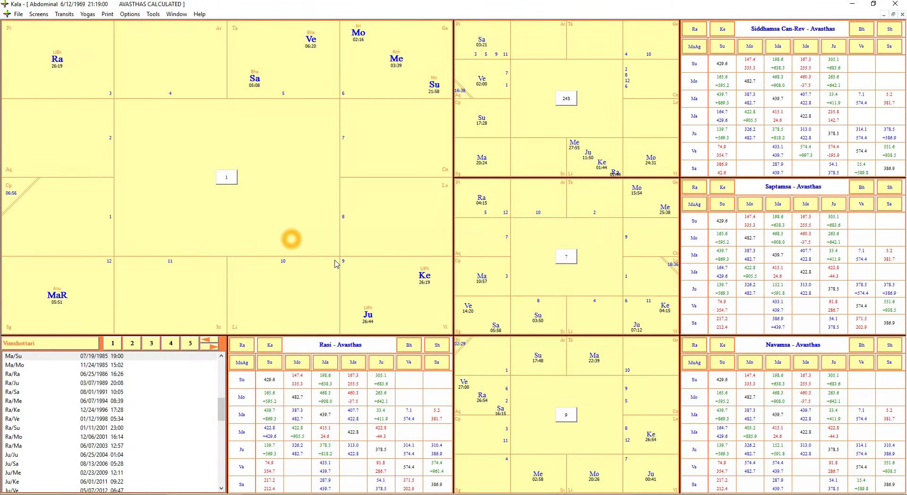
Step: Examine the Rasi - Avasthas table, focusing on the values between the Moon, Mars, Mercury and Jupiter
{"action": "left_click", "coordinate": [409, 367]}
{"action": "left_click", "coordinate": [431, 412]}
{"action": "left_click", "coordinate": [394, 411]}
{"action": "left_click", "coordinate": [396, 393]}
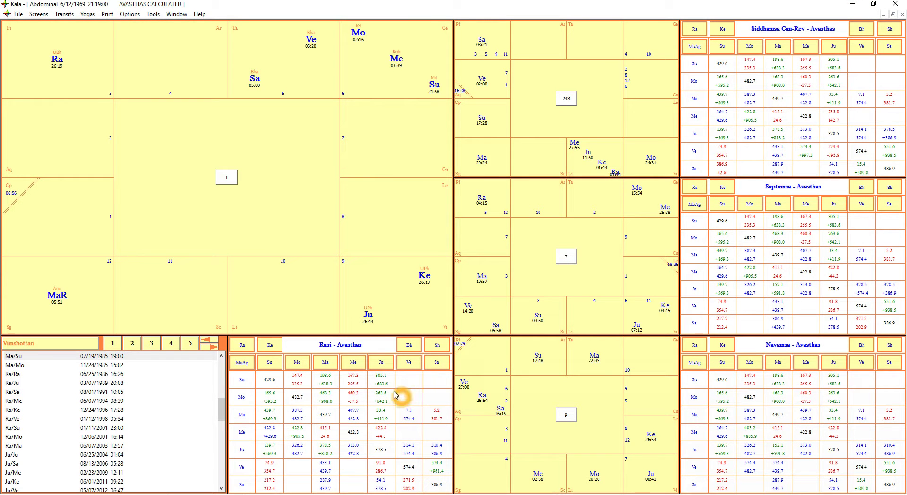
{"action": "left_click", "coordinate": [397, 388]}
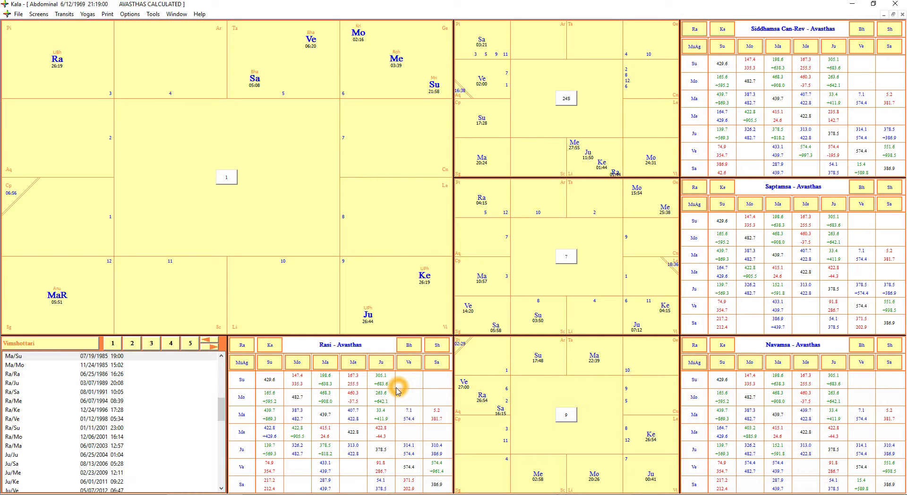
{"action": "left_click", "coordinate": [397, 389]}
{"action": "left_click", "coordinate": [383, 399]}
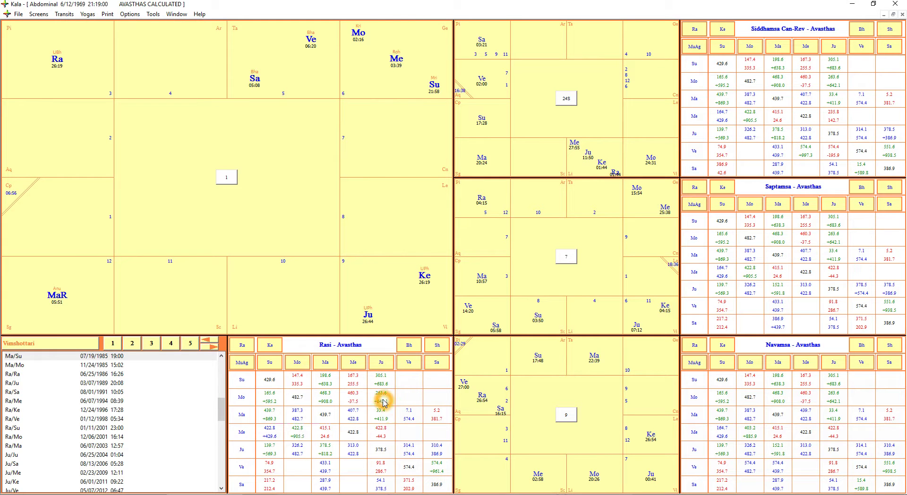
{"action": "left_click", "coordinate": [404, 403]}
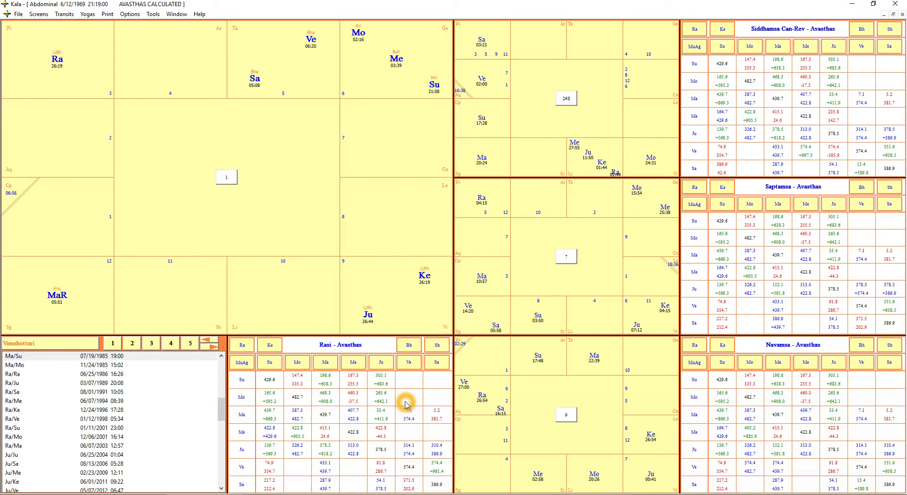
Step: Switch the calculated avasthas to use Vimshopaka
{"action": "left_click", "coordinate": [398, 392]}
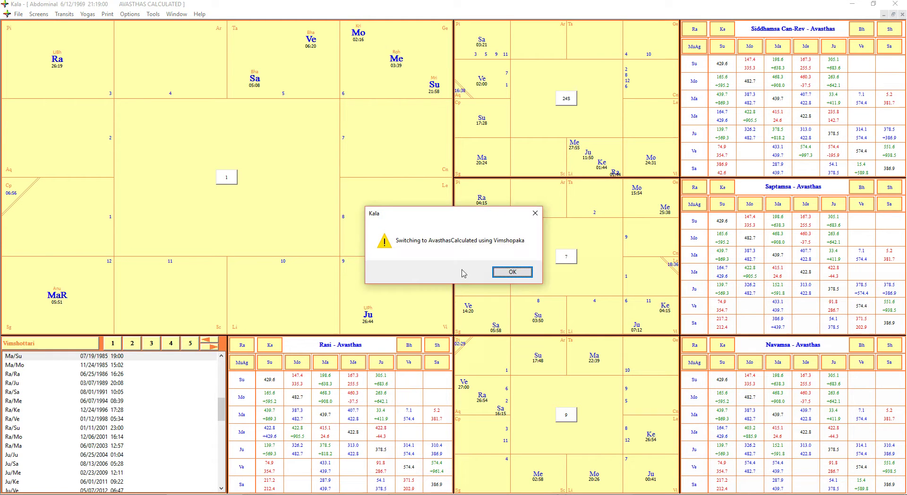
{"action": "left_click", "coordinate": [511, 272]}
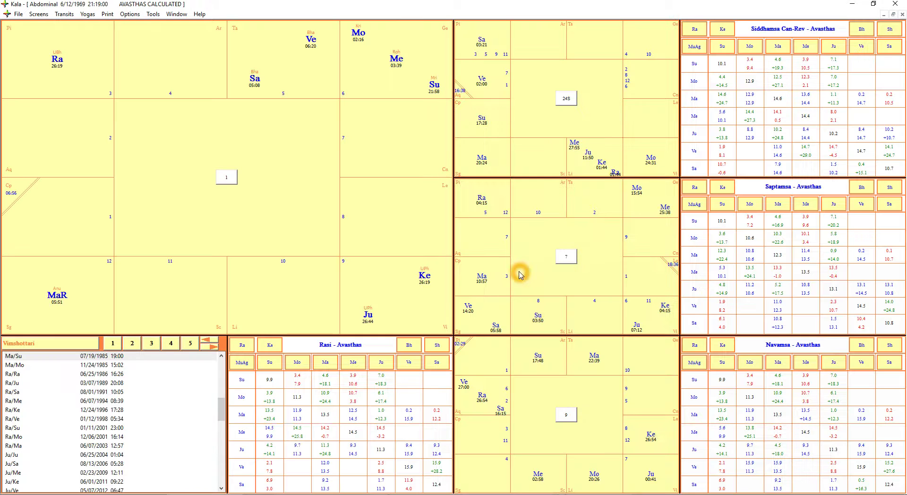
{"action": "left_click", "coordinate": [396, 427]}
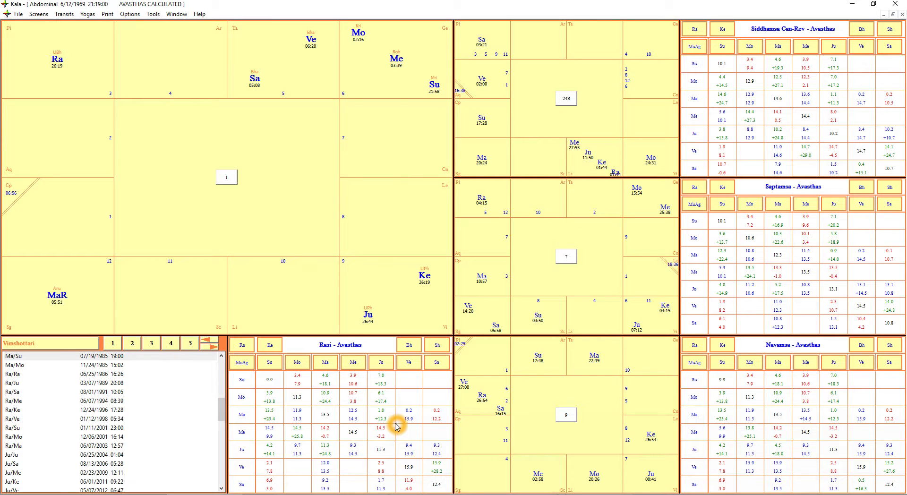
Step: Review the Vimshopaka values in the Rasi - Avasthas table and switch the calculation to ShadbalaBaladiJagradadi
{"action": "left_click", "coordinate": [284, 409]}
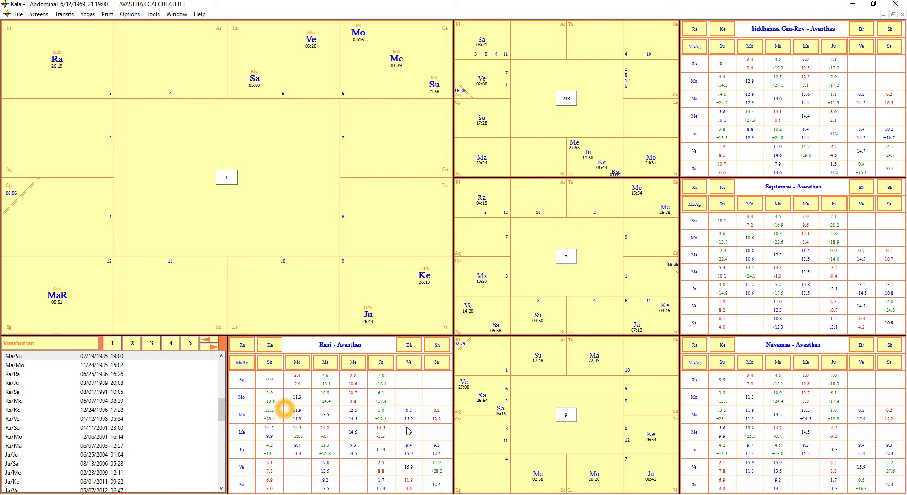
{"action": "left_click", "coordinate": [408, 427]}
{"action": "left_click", "coordinate": [397, 407]}
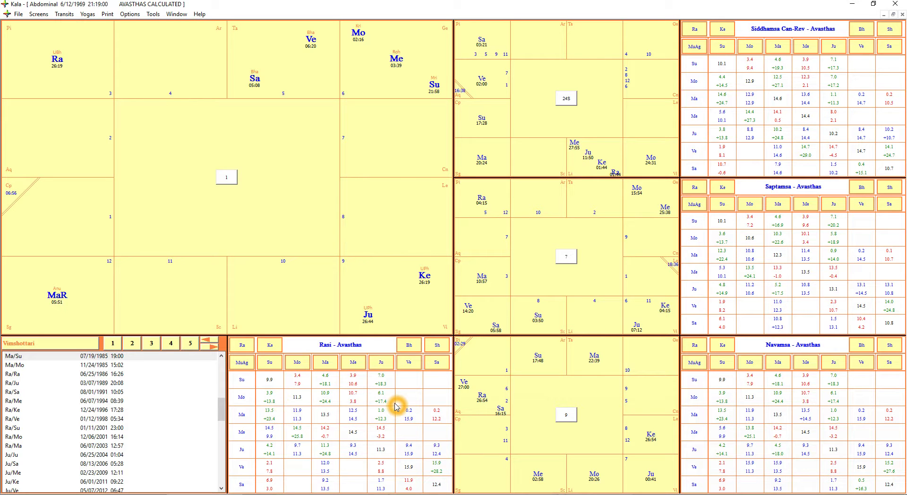
{"action": "left_click", "coordinate": [392, 404]}
{"action": "left_click", "coordinate": [378, 407]}
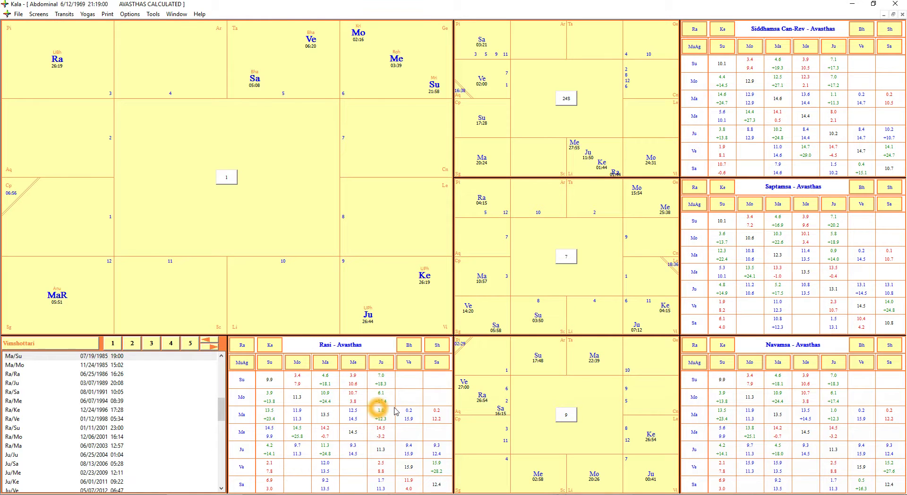
{"action": "left_click", "coordinate": [412, 395]}
{"action": "left_click", "coordinate": [521, 273]}
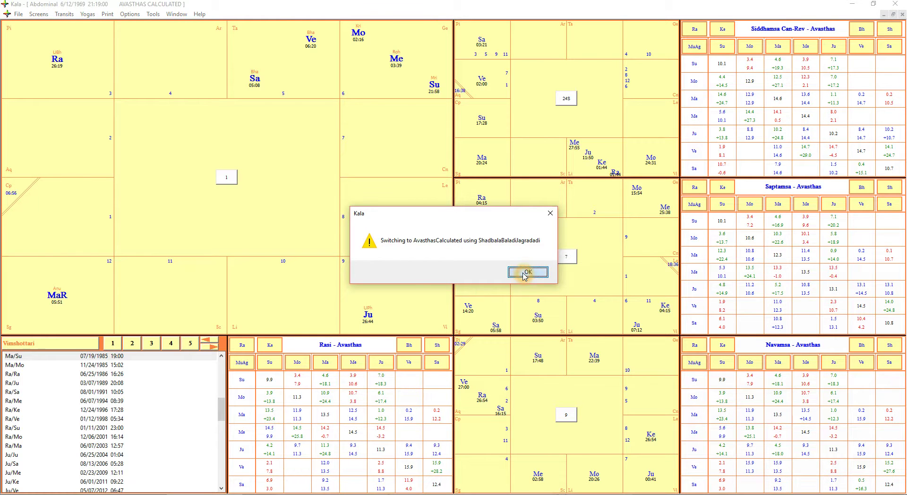
Step: Look over the ShadbalaBaladiJagradadi values and switch the calculated avasthas back to Shadbala
{"action": "left_click", "coordinate": [396, 389]}
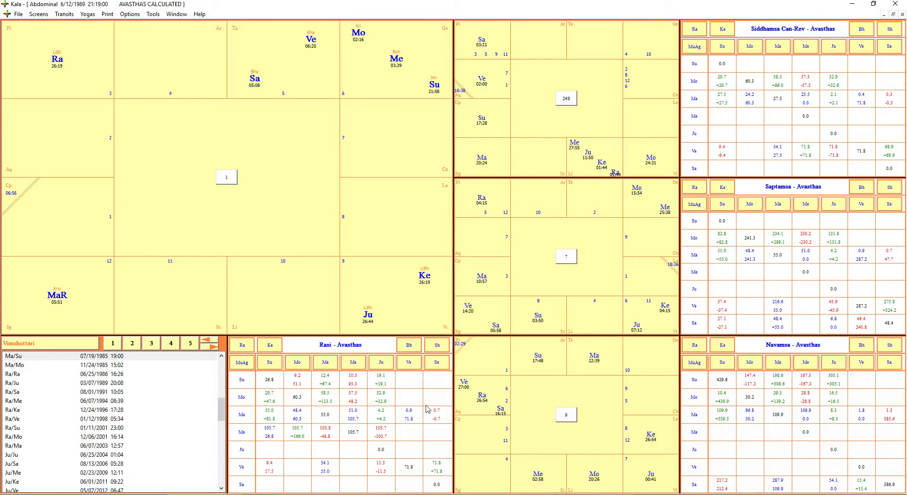
{"action": "left_click", "coordinate": [399, 409]}
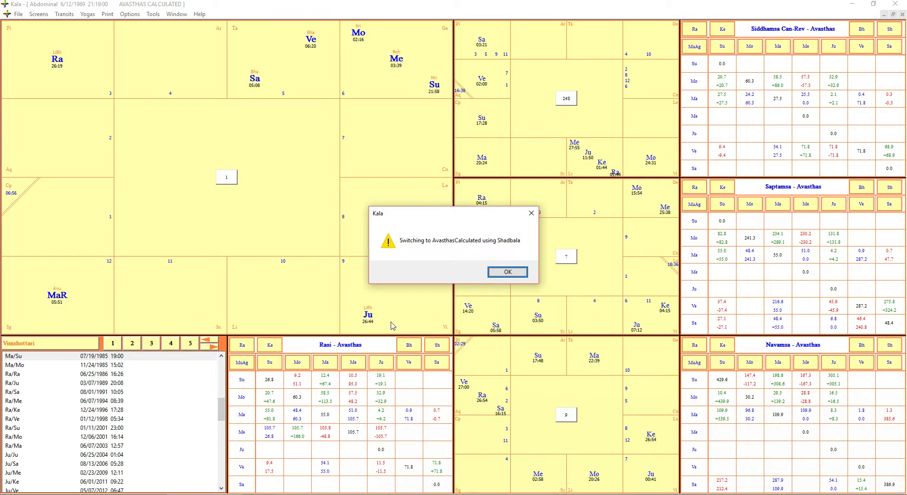
{"action": "left_click", "coordinate": [505, 272]}
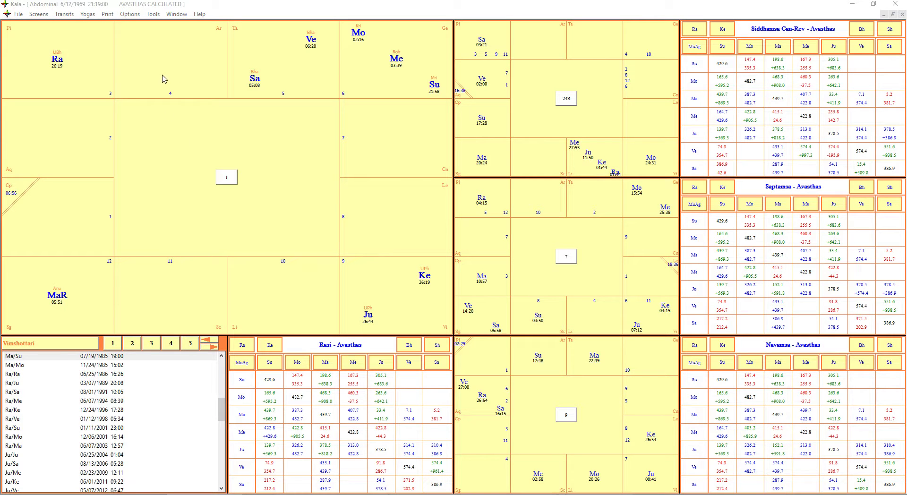
Step: Open the chart search tool and try to search the charts for the code 7lsb
{"action": "left_click", "coordinate": [130, 15]}
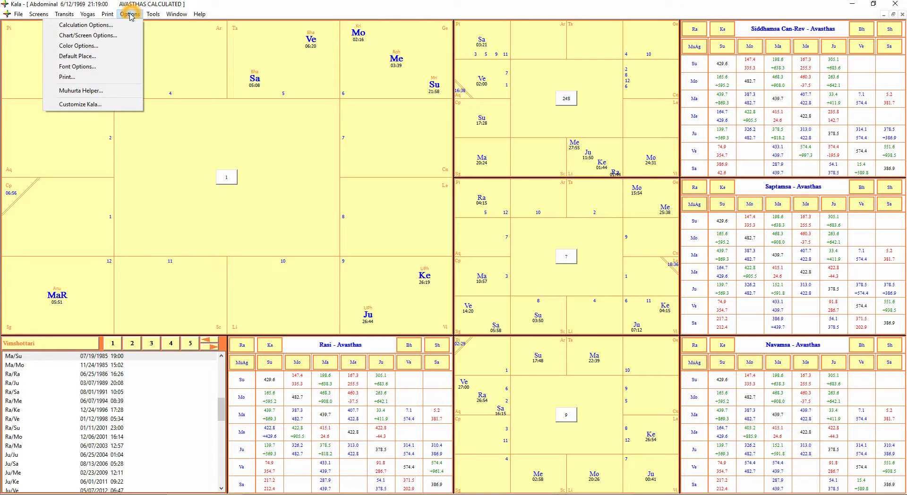
{"action": "mouse_move", "coordinate": [153, 14]}
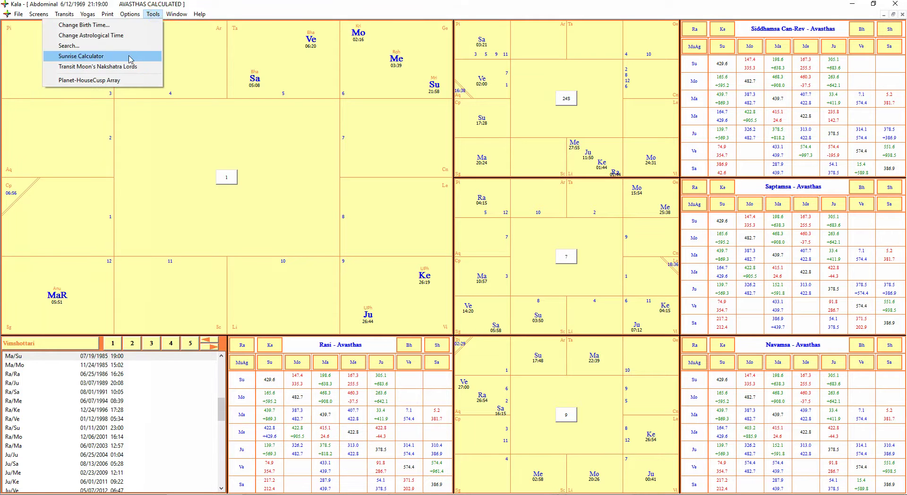
{"action": "left_click", "coordinate": [97, 46]}
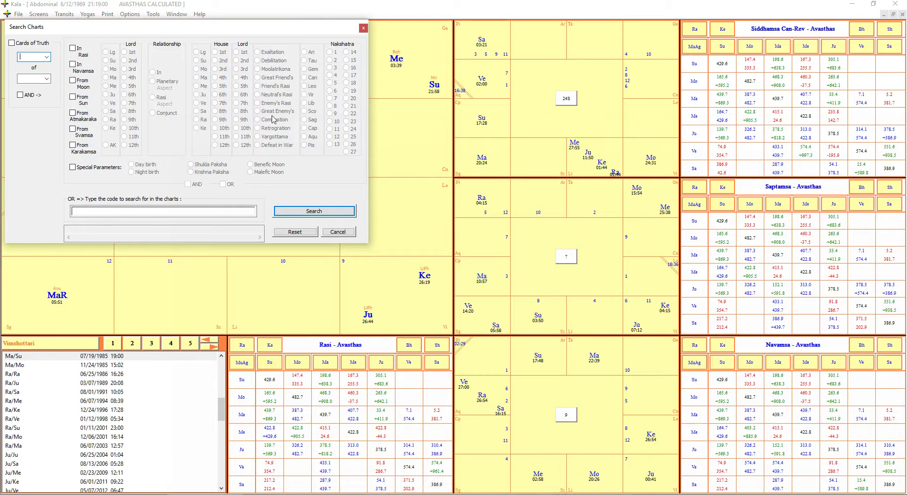
{"action": "left_click", "coordinate": [87, 213]}
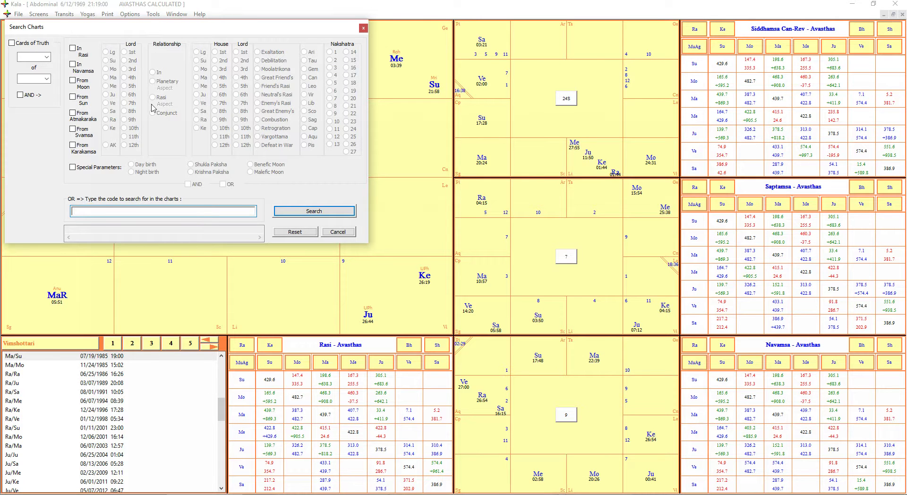
{"action": "left_click", "coordinate": [235, 90]}
{"action": "left_click", "coordinate": [106, 214]}
{"action": "left_click", "coordinate": [316, 211]}
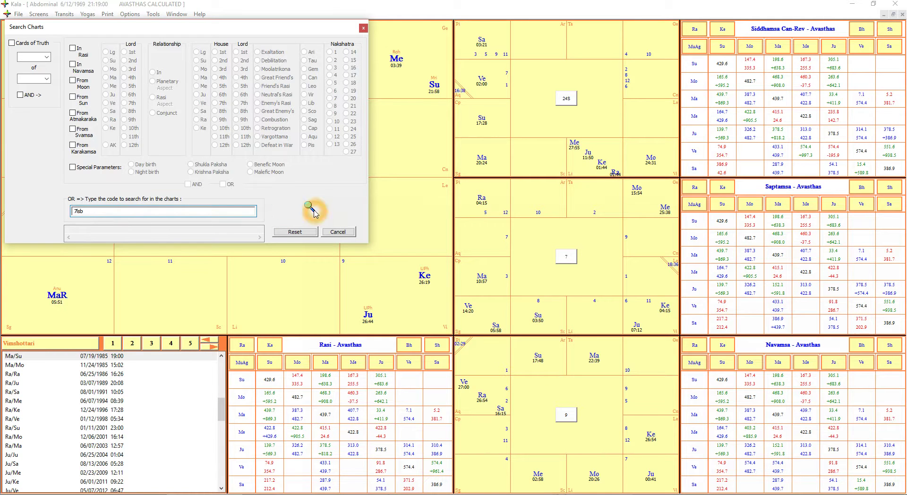
{"action": "left_click", "coordinate": [261, 226]}
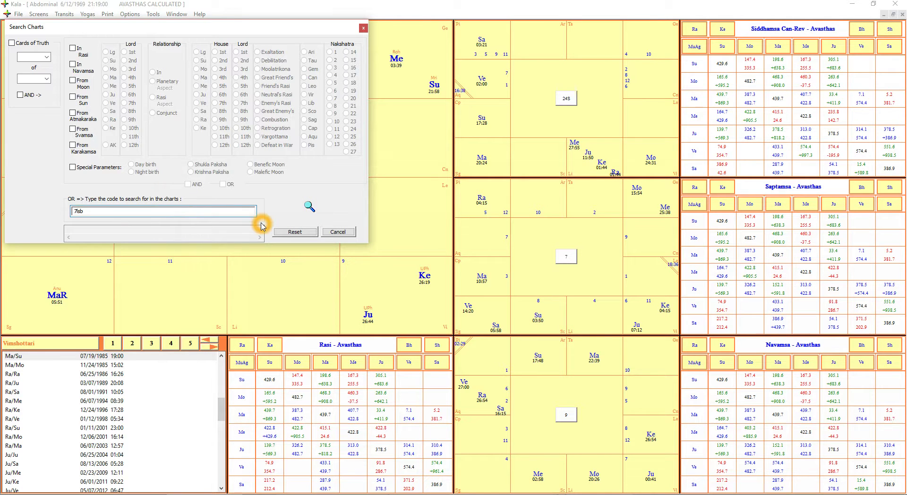
{"action": "left_click", "coordinate": [263, 215]}
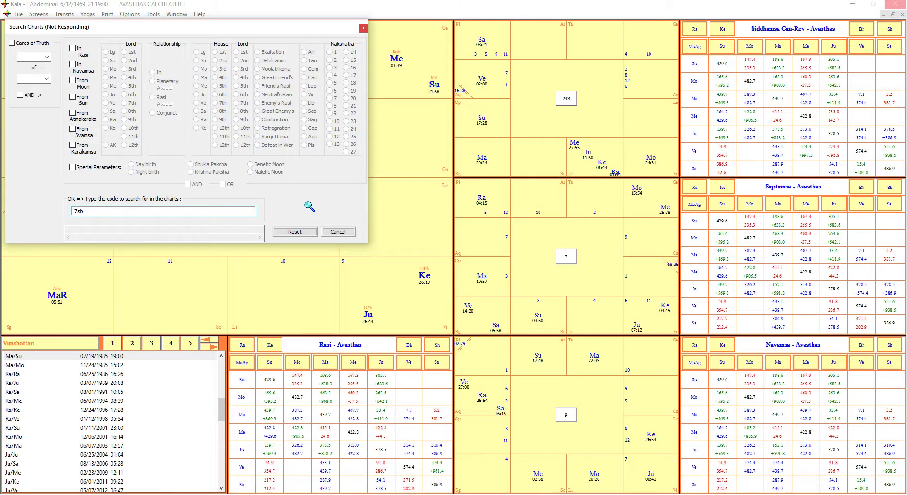
{"action": "left_click", "coordinate": [307, 184]}
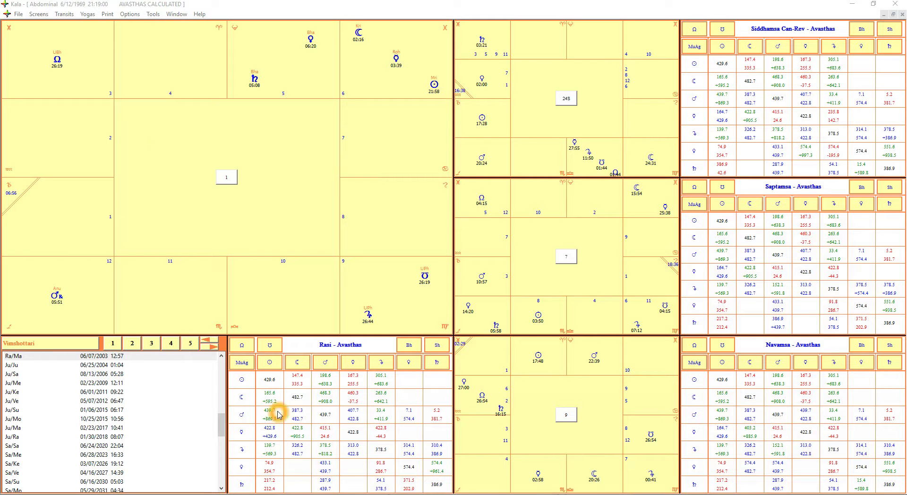
Step: Revisit the Sun, Moon and Mars values in the Rasi - Avasthas table
{"action": "left_click", "coordinate": [296, 407]}
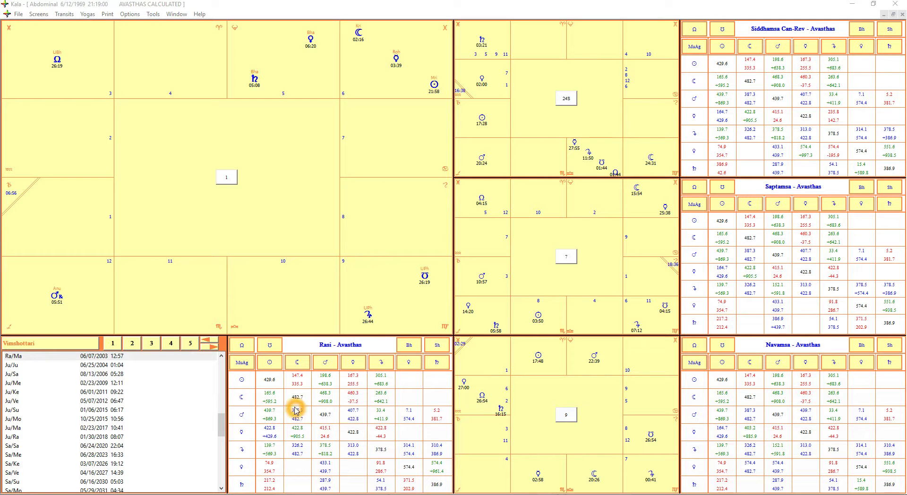
{"action": "left_click", "coordinate": [369, 391]}
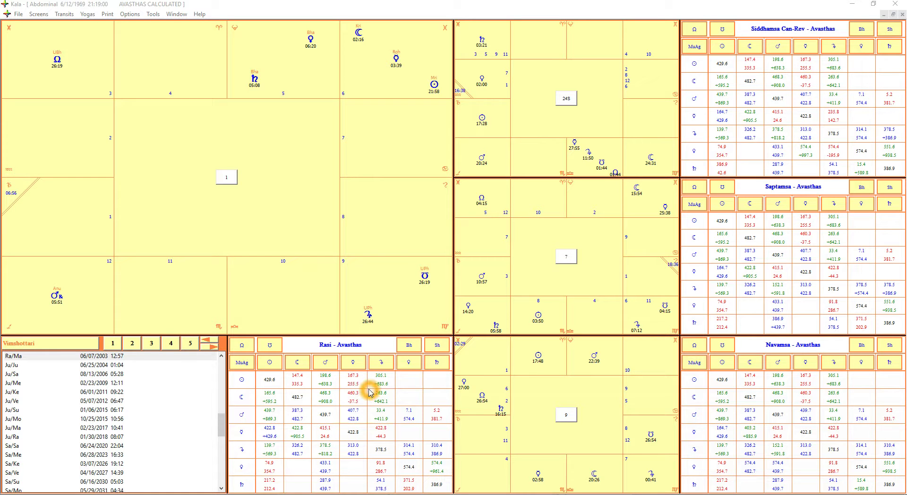
{"action": "left_click", "coordinate": [299, 412]}
{"action": "left_click", "coordinate": [275, 392]}
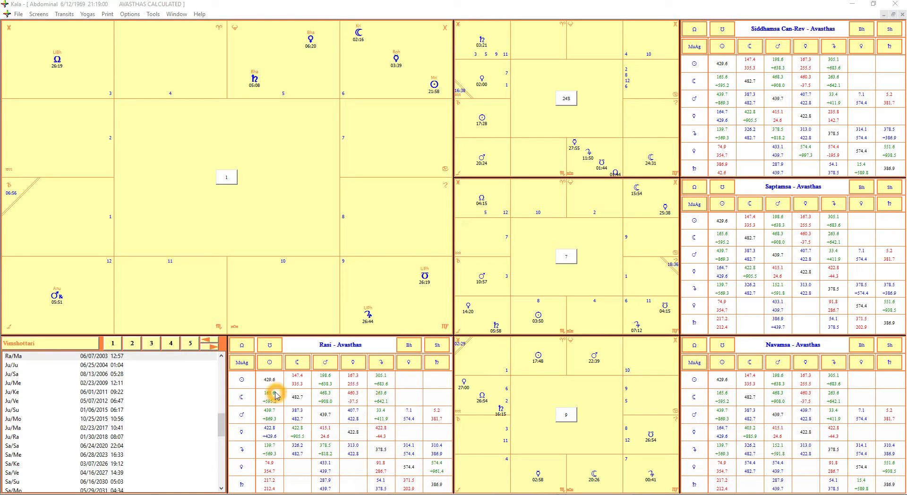
Step: Examine the Sun, Moon and Mars rows under the Mars and Mercury columns of the Rasi - Avasthas table
{"action": "left_click", "coordinate": [268, 377]}
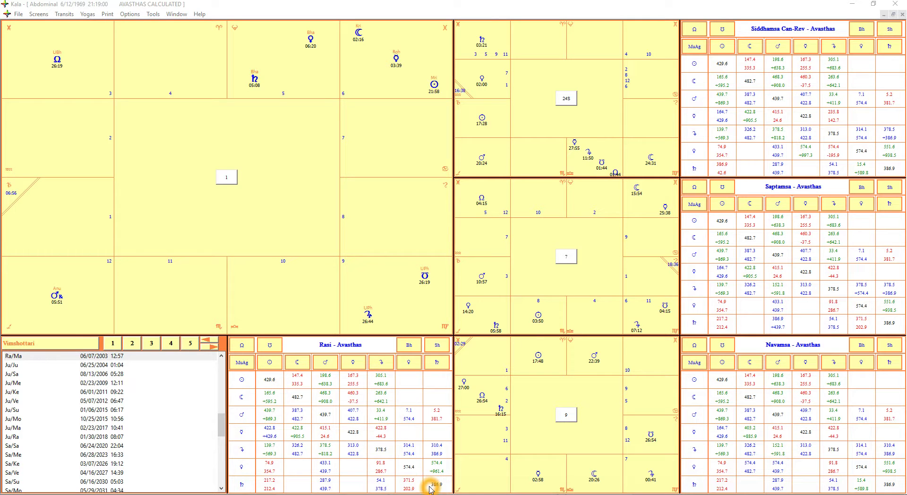
{"action": "left_click", "coordinate": [332, 393]}
{"action": "left_click", "coordinate": [332, 386]}
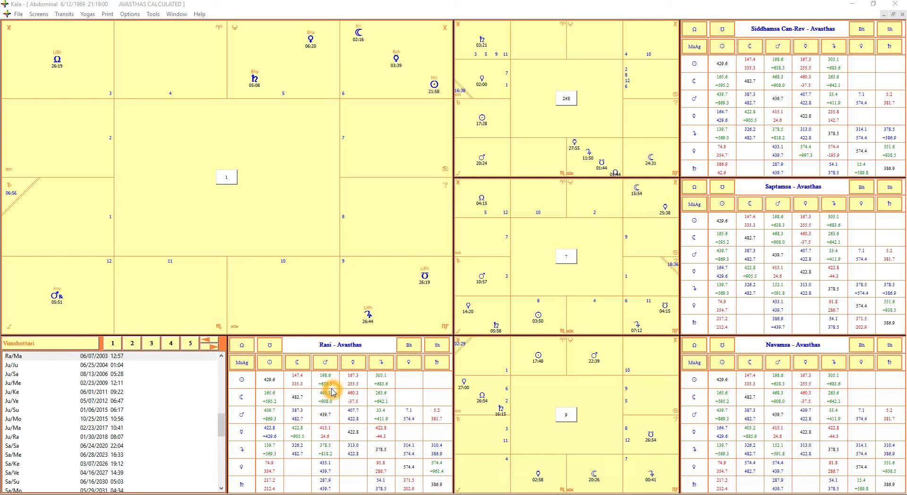
{"action": "left_click", "coordinate": [333, 384]}
{"action": "left_click", "coordinate": [332, 408]}
{"action": "left_click", "coordinate": [356, 376]}
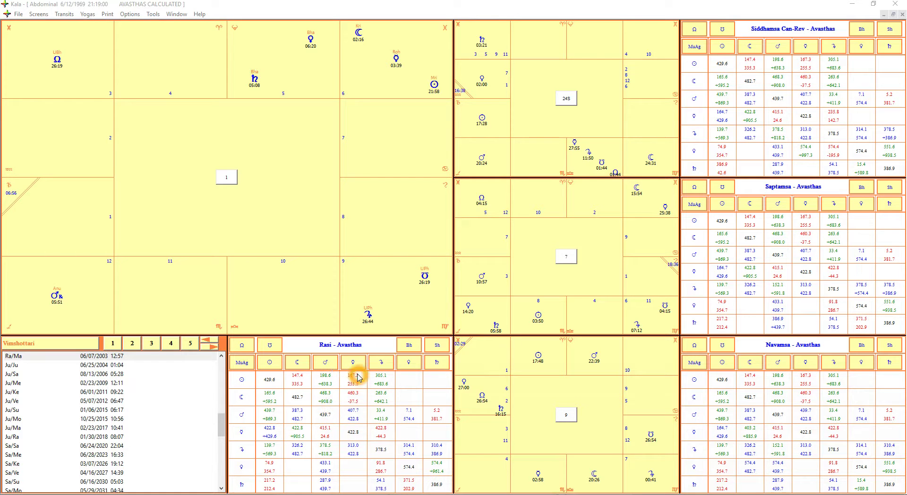
{"action": "left_click", "coordinate": [357, 375]}
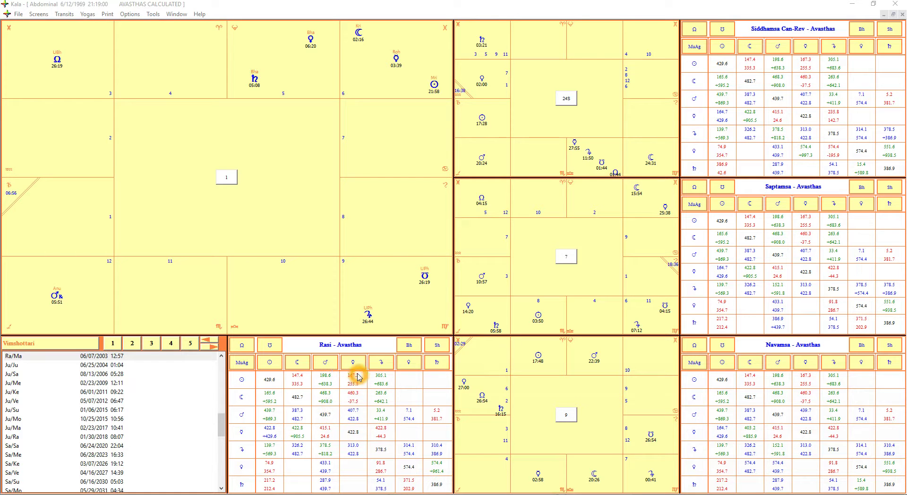
{"action": "left_click", "coordinate": [361, 406]}
{"action": "left_click", "coordinate": [358, 412]}
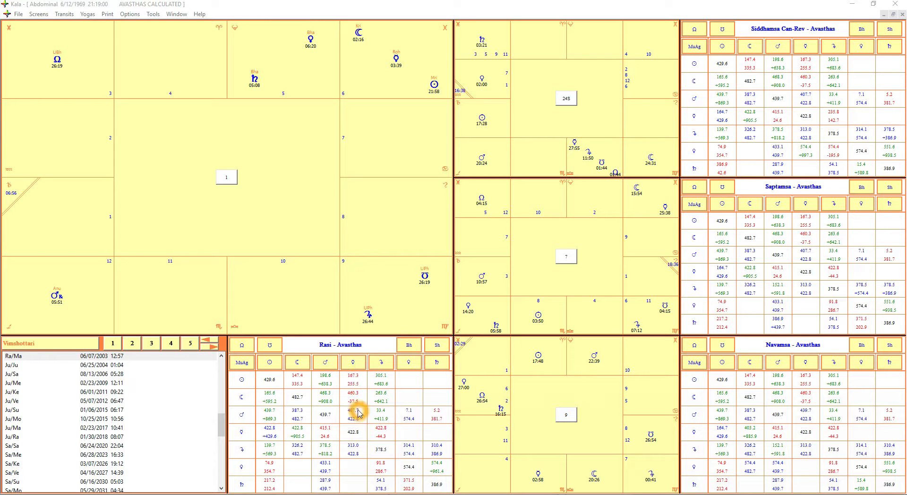
Step: Compare the Moon row's values under Mars, Mercury and Jupiter in the Rasi - Avasthas table
{"action": "left_click", "coordinate": [381, 404]}
{"action": "left_click", "coordinate": [373, 409]}
{"action": "left_click", "coordinate": [339, 393]}
{"action": "left_click", "coordinate": [378, 394]}
{"action": "left_click", "coordinate": [386, 395]}
{"action": "left_click", "coordinate": [353, 392]}
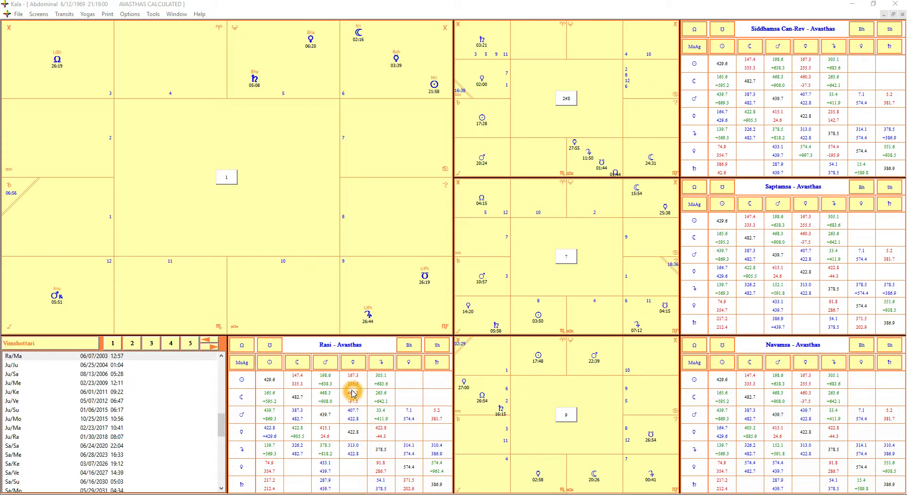
{"action": "left_click", "coordinate": [384, 394]}
{"action": "left_click", "coordinate": [391, 397]}
{"action": "left_click", "coordinate": [376, 395]}
{"action": "left_click", "coordinate": [368, 409]}
Step: Review the table colours for neutral, good and bad values in Color Options and leave without changes
{"action": "left_click", "coordinate": [130, 14]}
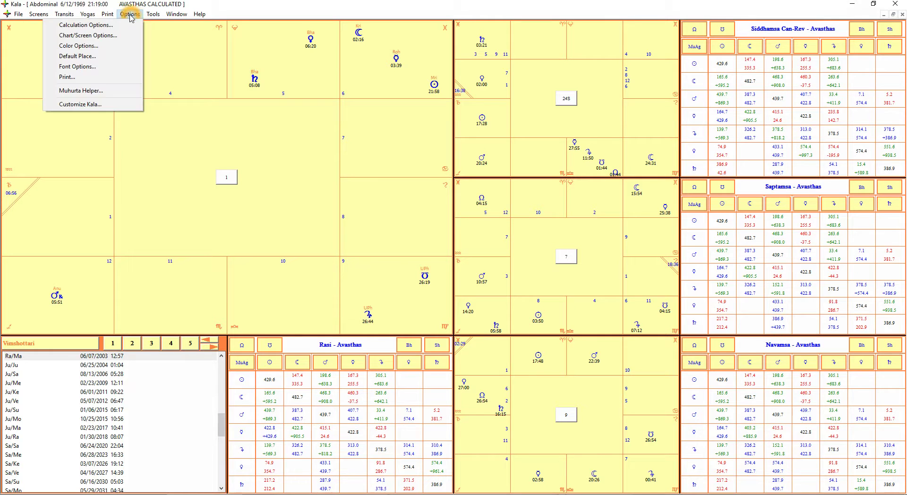
{"action": "left_click", "coordinate": [97, 46]}
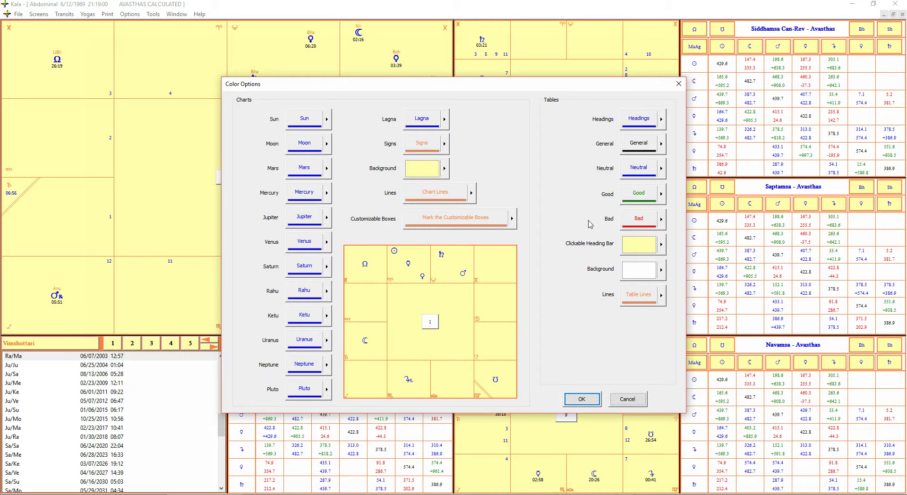
{"action": "left_click", "coordinate": [581, 345]}
{"action": "left_click", "coordinate": [628, 400]}
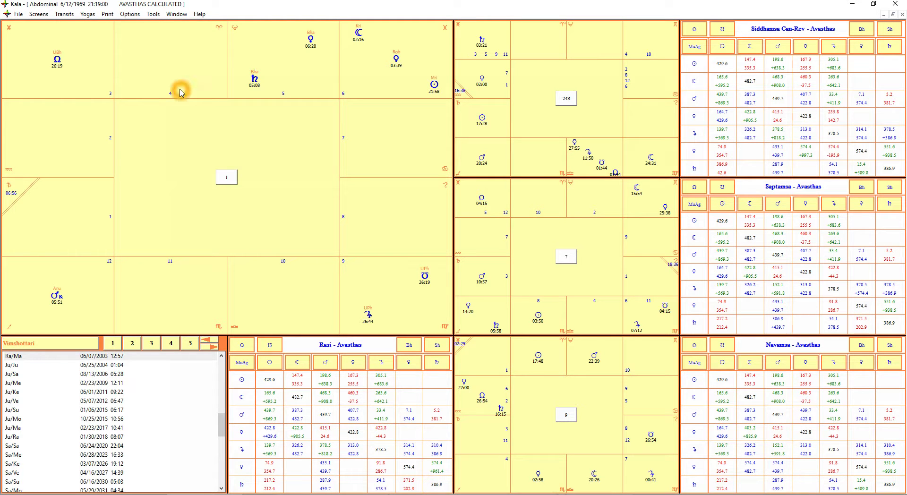
Step: Open the Ashtakavarga screen from the transit features and look over its planetary tables
{"action": "left_click", "coordinate": [39, 14]}
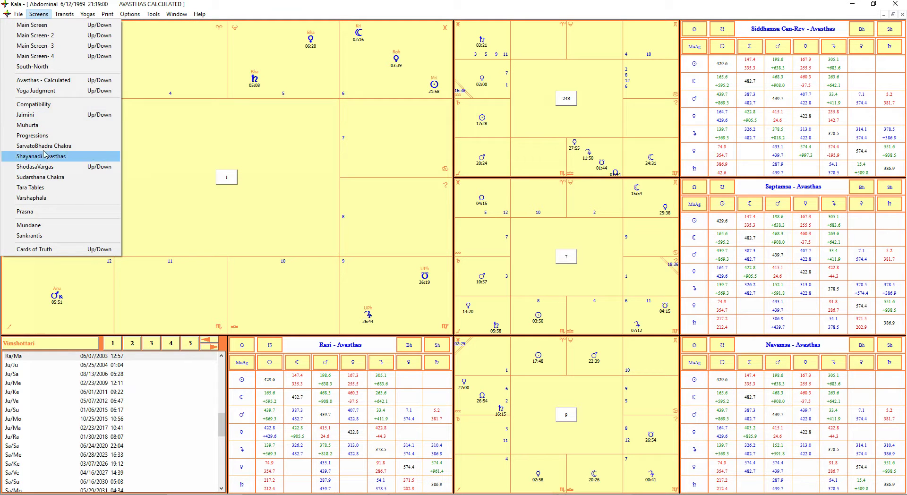
{"action": "mouse_move", "coordinate": [67, 16]}
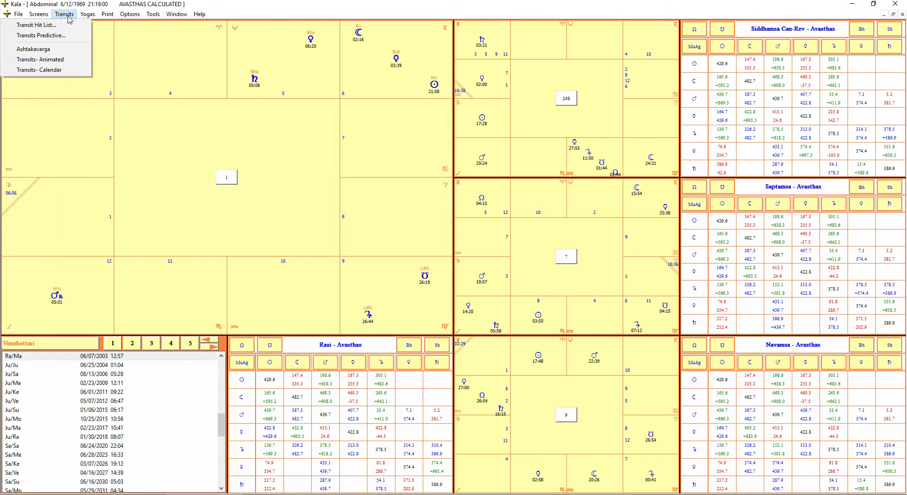
{"action": "left_click", "coordinate": [60, 53]}
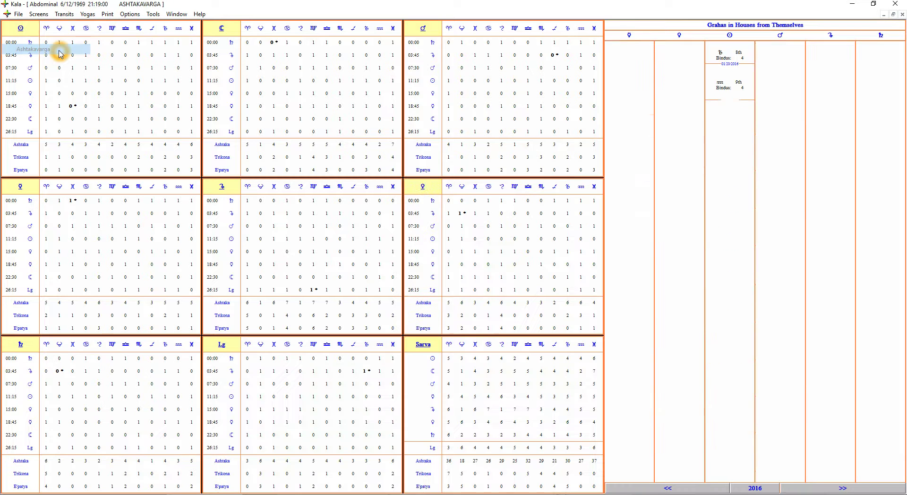
{"action": "left_click", "coordinate": [473, 134]}
{"action": "left_click", "coordinate": [474, 134]}
{"action": "left_click", "coordinate": [152, 120]}
{"action": "left_click", "coordinate": [186, 140]}
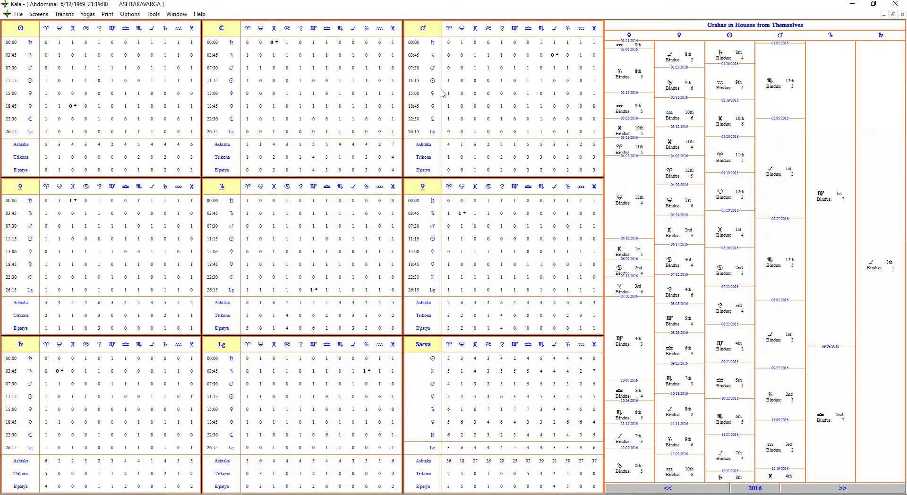
Step: Examine the contributor rows and their degree divisions in the Sun's Ashtakavarga table
{"action": "left_click", "coordinate": [81, 121]}
{"action": "left_click", "coordinate": [21, 45]}
{"action": "left_click", "coordinate": [19, 45]}
{"action": "left_click", "coordinate": [14, 137]}
{"action": "left_click", "coordinate": [12, 53]}
{"action": "left_click", "coordinate": [18, 139]}
{"action": "left_click", "coordinate": [38, 19]}
Step: Examine the starred transit entry under Gemini in the Sun's Ashtakavarga table
{"action": "left_click", "coordinate": [39, 116]}
{"action": "left_click", "coordinate": [71, 108]}
{"action": "left_click", "coordinate": [22, 30]}
{"action": "left_click", "coordinate": [73, 107]}
{"action": "left_click", "coordinate": [74, 109]}
{"action": "left_click", "coordinate": [74, 111]}
{"action": "left_click", "coordinate": [62, 108]}
Step: Show the Moon's Ashtakavarga as a sign chart and examine the Moon's placement in it
{"action": "right_click", "coordinate": [247, 117]}
{"action": "left_click", "coordinate": [308, 275]}
{"action": "left_click", "coordinate": [305, 295]}
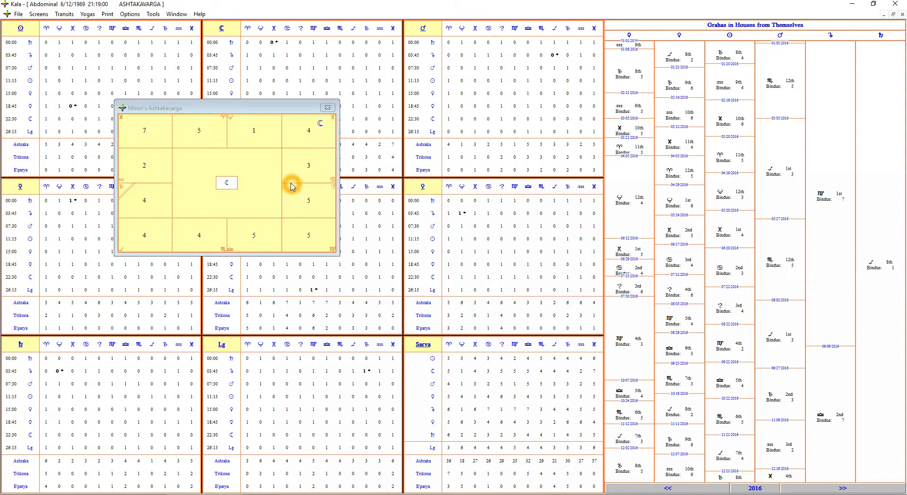
{"action": "left_click", "coordinate": [287, 149]}
{"action": "left_click", "coordinate": [319, 130]}
{"action": "left_click", "coordinate": [290, 114]}
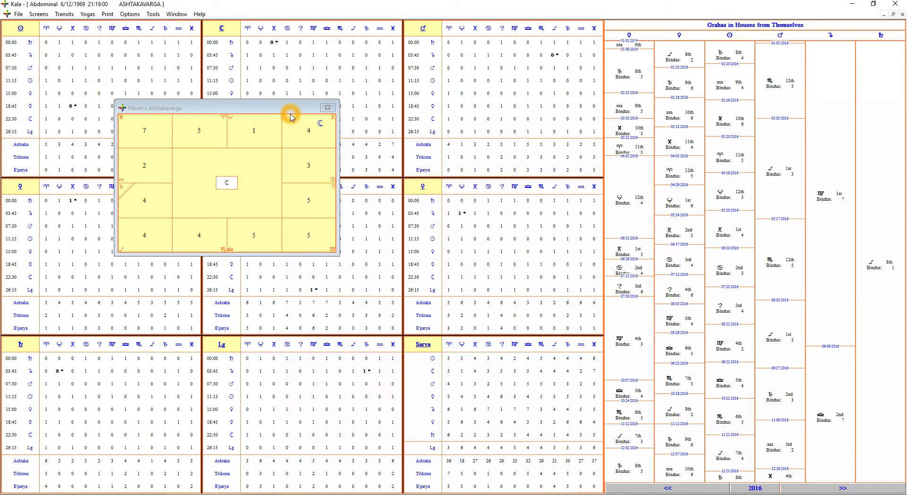
{"action": "left_click", "coordinate": [236, 187]}
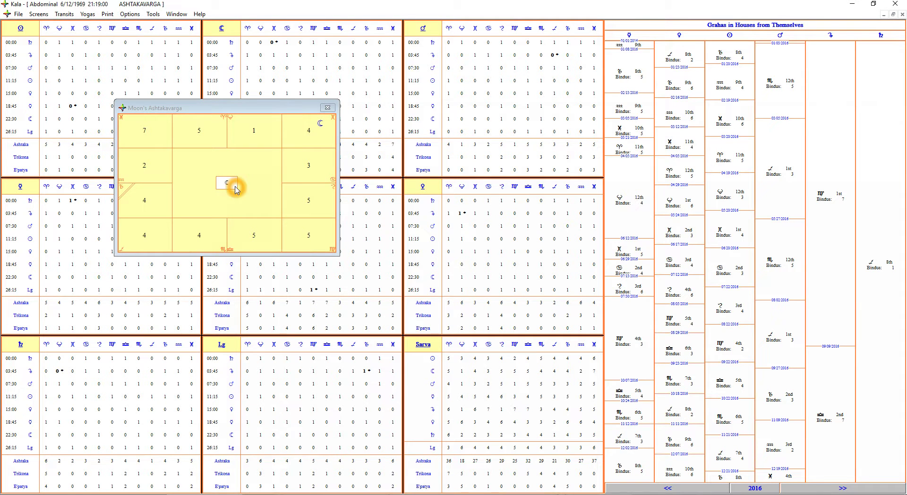
{"action": "left_click", "coordinate": [240, 157]}
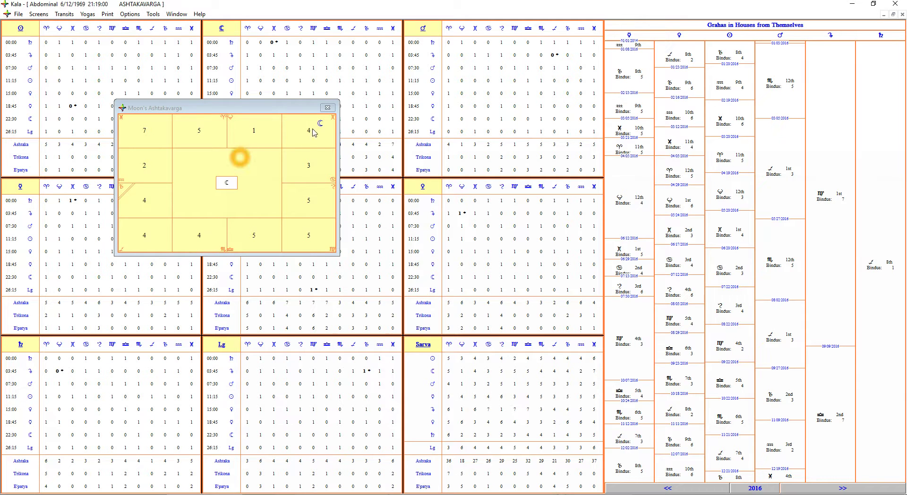
{"action": "left_click", "coordinate": [323, 123]}
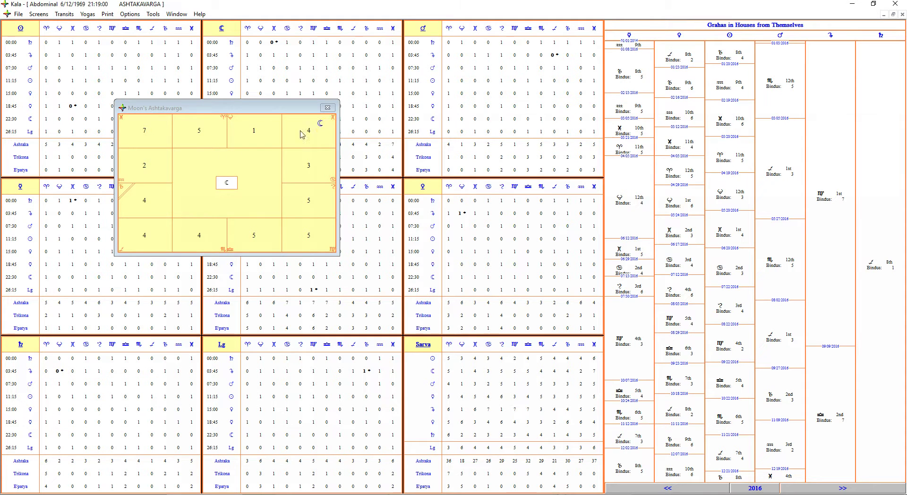
Step: Review the bindu figure in the Moon's sign and close the Moon's Ashtakavarga chart
{"action": "left_click", "coordinate": [313, 136]}
{"action": "left_click", "coordinate": [311, 132]}
{"action": "left_click", "coordinate": [327, 138]}
{"action": "left_click", "coordinate": [351, 128]}
{"action": "left_click", "coordinate": [322, 148]}
{"action": "left_click", "coordinate": [192, 183]}
{"action": "left_click", "coordinate": [307, 142]}
{"action": "left_click", "coordinate": [328, 108]}
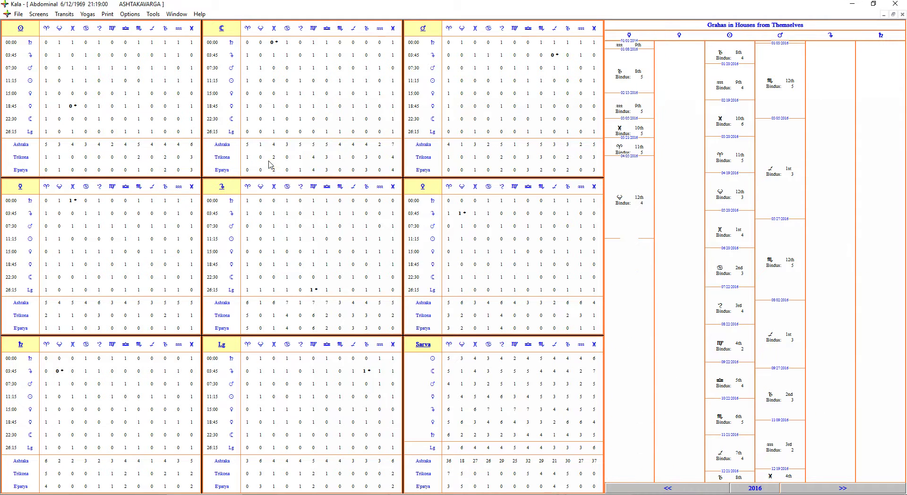
Step: Look over the Grahas in Houses from Themselves transit list for 2016 and its planet columns
{"action": "left_click", "coordinate": [291, 122]}
{"action": "left_click", "coordinate": [307, 99]}
{"action": "left_click", "coordinate": [731, 209]}
{"action": "left_click", "coordinate": [673, 108]}
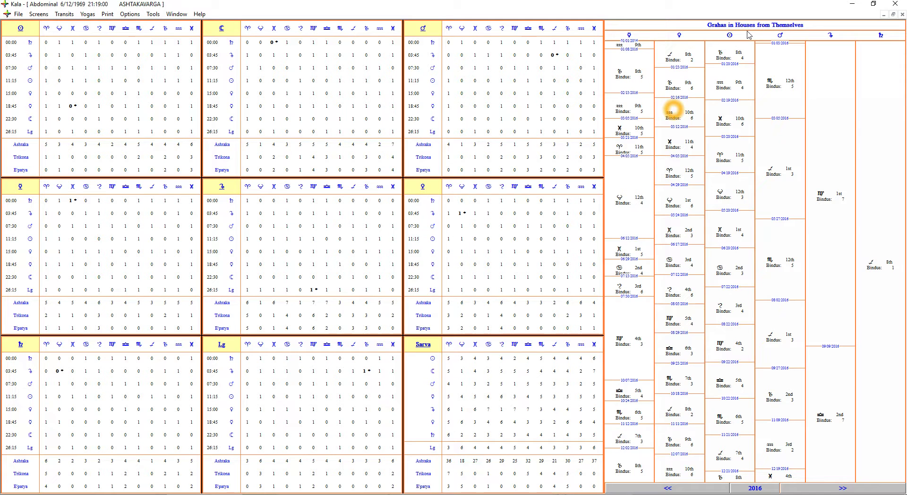
{"action": "left_click", "coordinate": [791, 30]}
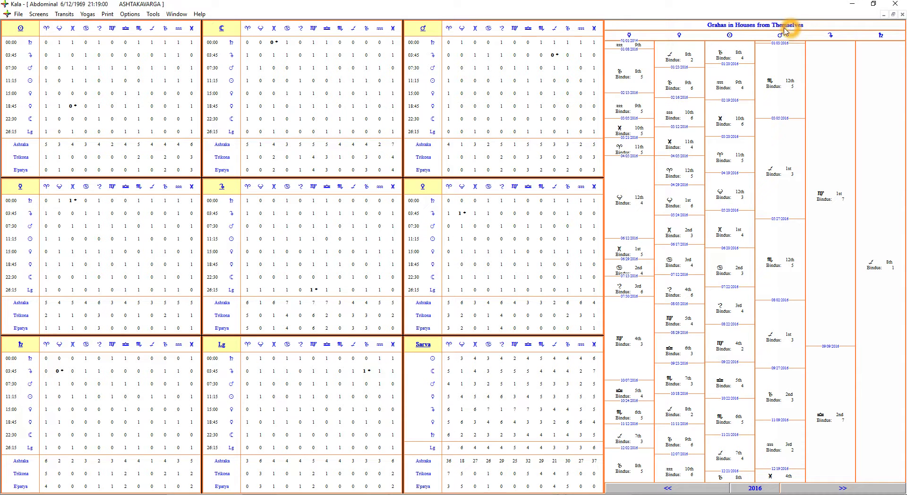
{"action": "left_click", "coordinate": [665, 64]}
{"action": "left_click", "coordinate": [663, 86]}
{"action": "left_click", "coordinate": [653, 93]}
Step: Read through Mercury's 2016 transit entries from the 9th house to the 12th house, including dates and bindus
{"action": "left_click", "coordinate": [636, 45]}
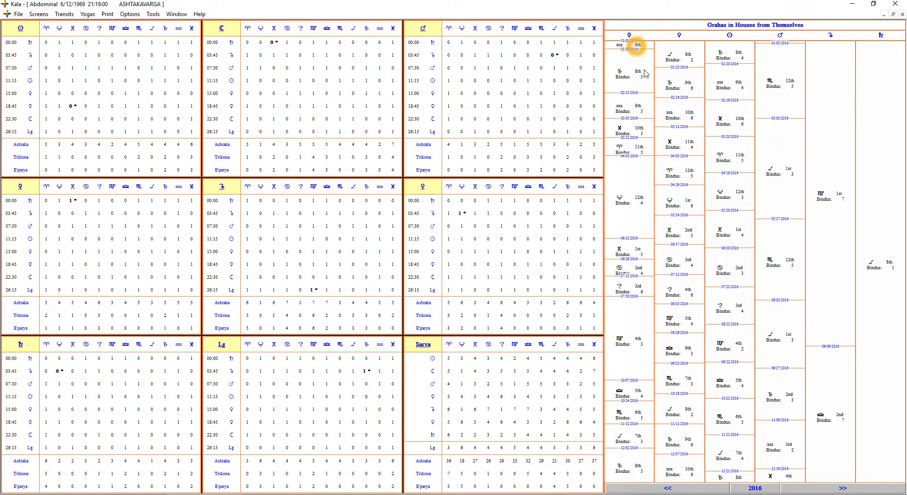
{"action": "left_click", "coordinate": [644, 107]}
{"action": "left_click", "coordinate": [644, 129]}
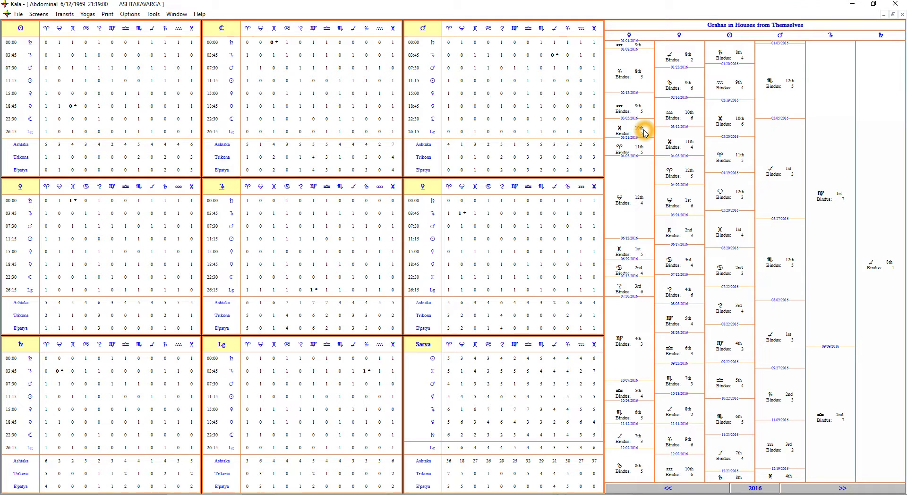
{"action": "left_click", "coordinate": [645, 201]}
{"action": "left_click", "coordinate": [645, 68]}
{"action": "left_click", "coordinate": [644, 191]}
{"action": "left_click", "coordinate": [643, 190]}
{"action": "left_click", "coordinate": [632, 143]}
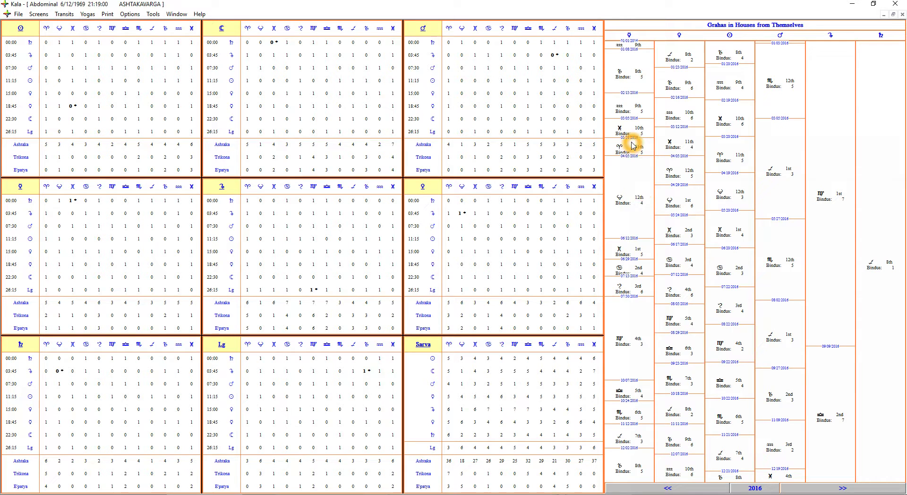
{"action": "left_click", "coordinate": [644, 216]}
{"action": "left_click", "coordinate": [655, 218]}
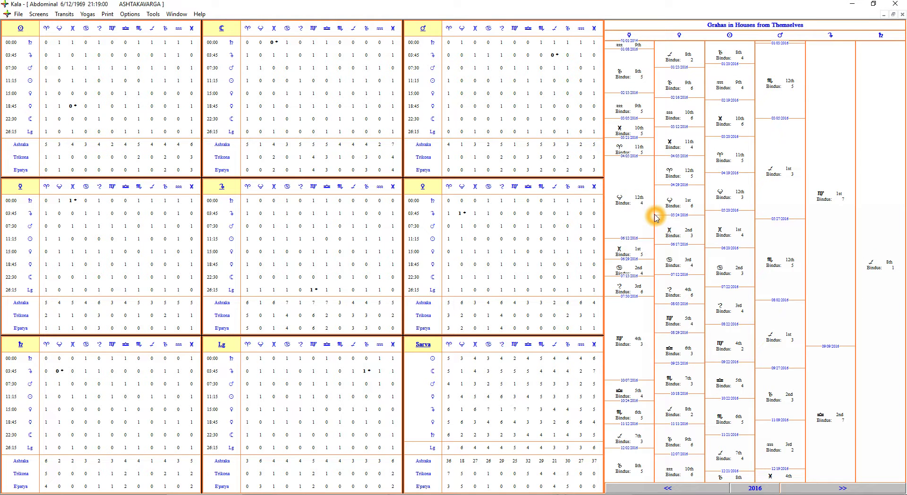
{"action": "left_click", "coordinate": [630, 228]}
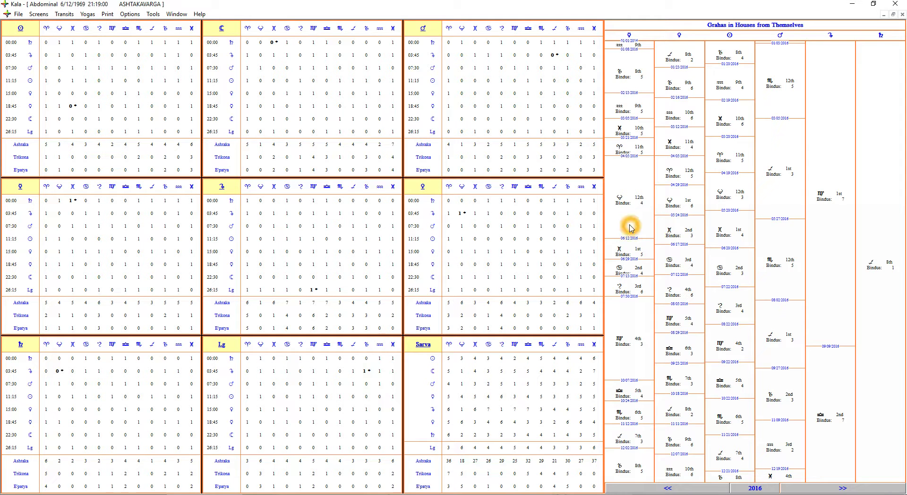
{"action": "left_click", "coordinate": [629, 204]}
Step: Examine Venus's 1st house transit entry in Taurus and its bindus
{"action": "left_click", "coordinate": [680, 205]}
{"action": "left_click", "coordinate": [684, 206]}
{"action": "left_click", "coordinate": [685, 208]}
{"action": "left_click", "coordinate": [694, 211]}
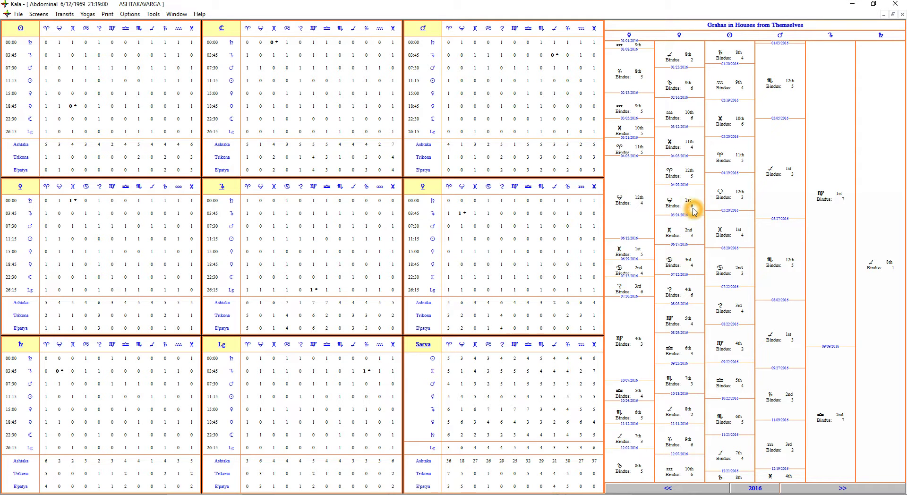
{"action": "left_click", "coordinate": [690, 211]}
{"action": "left_click", "coordinate": [694, 212]}
Step: Compare the Mars and Jupiter 1st house transit entries with Venus's 1st house entry
{"action": "left_click", "coordinate": [775, 209]}
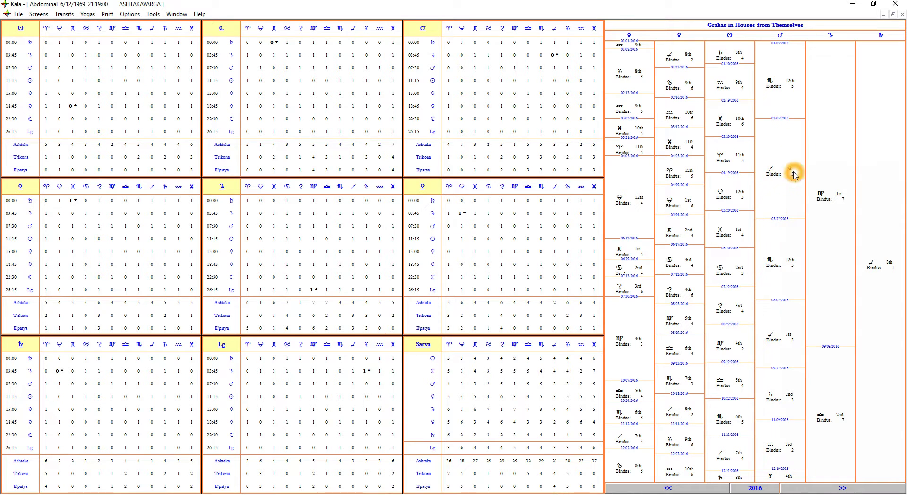
{"action": "left_click", "coordinate": [834, 207]}
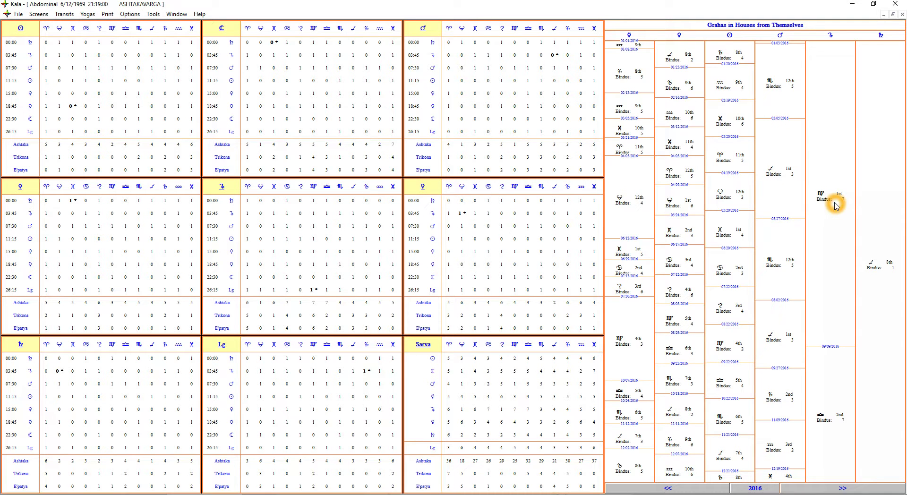
{"action": "left_click", "coordinate": [843, 197]}
{"action": "left_click", "coordinate": [700, 208]}
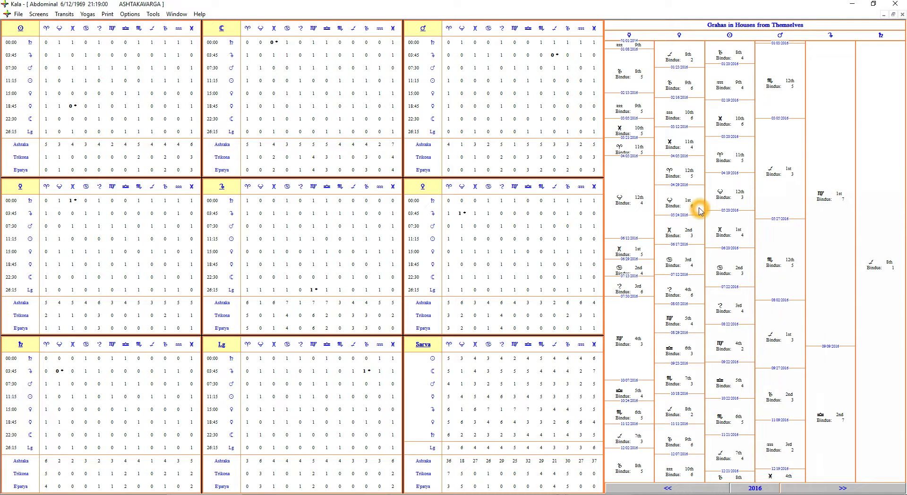
{"action": "left_click", "coordinate": [695, 202]}
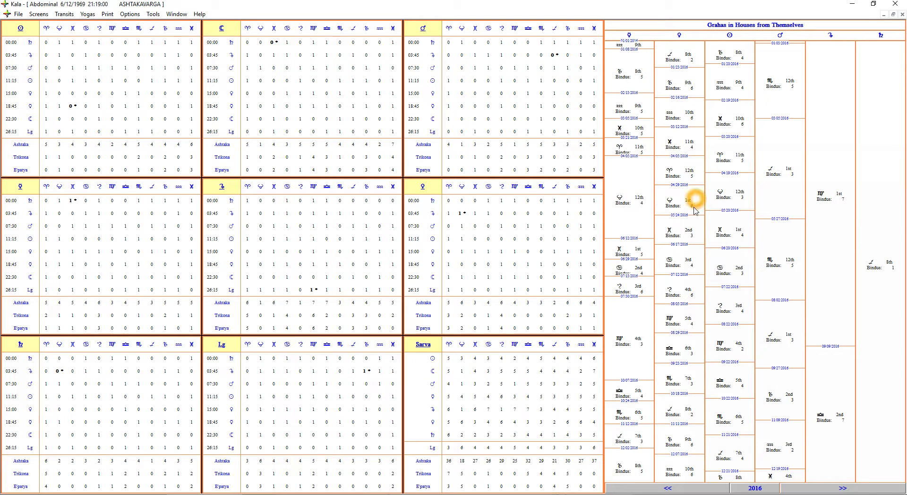
Step: Revisit the sign, house and bindus of Venus's 1st house transit alongside Jupiter's
{"action": "left_click", "coordinate": [662, 203]}
{"action": "left_click", "coordinate": [672, 196]}
{"action": "left_click", "coordinate": [698, 194]}
{"action": "left_click", "coordinate": [698, 198]}
{"action": "left_click", "coordinate": [847, 204]}
{"action": "left_click", "coordinate": [693, 205]}
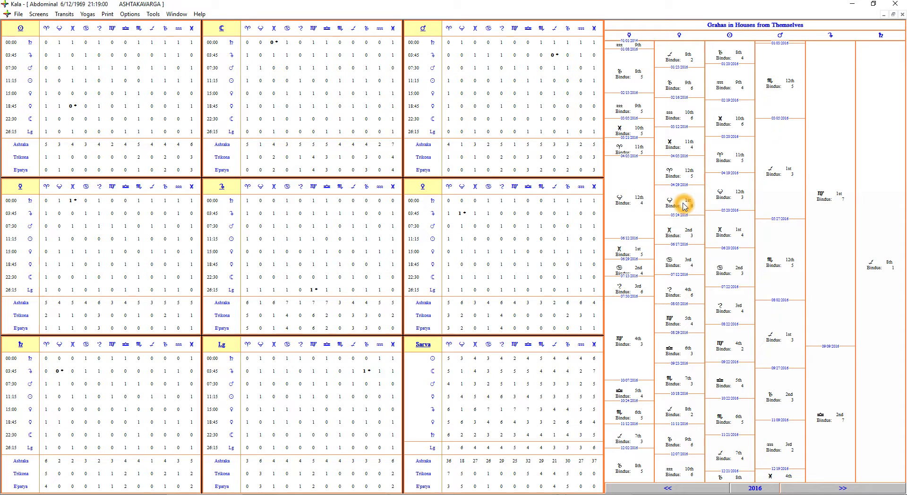
Step: Examine the late-2016 transit entries for Mercury, Venus and the Sun
{"action": "left_click", "coordinate": [820, 245]}
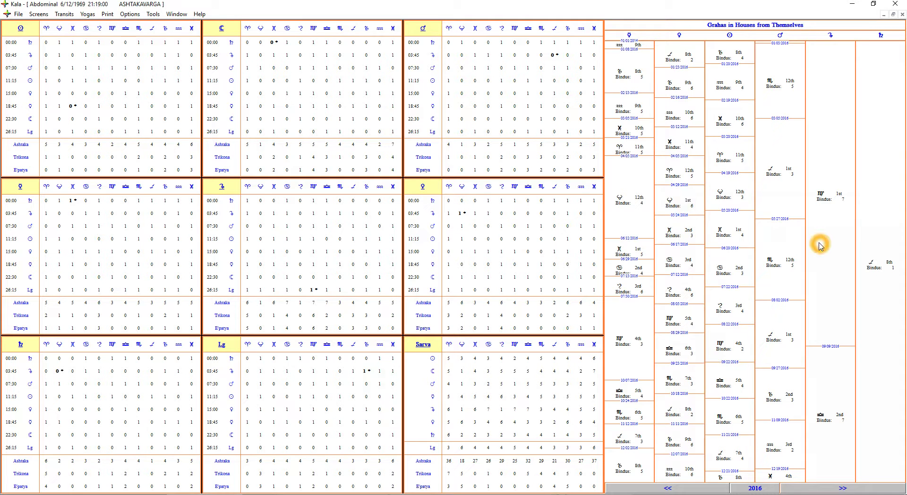
{"action": "left_click", "coordinate": [848, 305]}
{"action": "left_click", "coordinate": [692, 374]}
{"action": "left_click", "coordinate": [636, 412]}
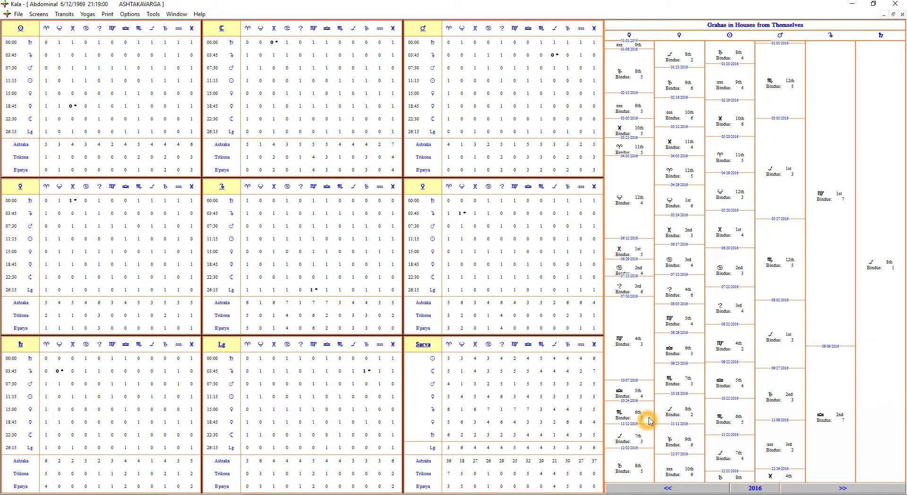
{"action": "left_click", "coordinate": [645, 415]}
{"action": "left_click", "coordinate": [731, 400]}
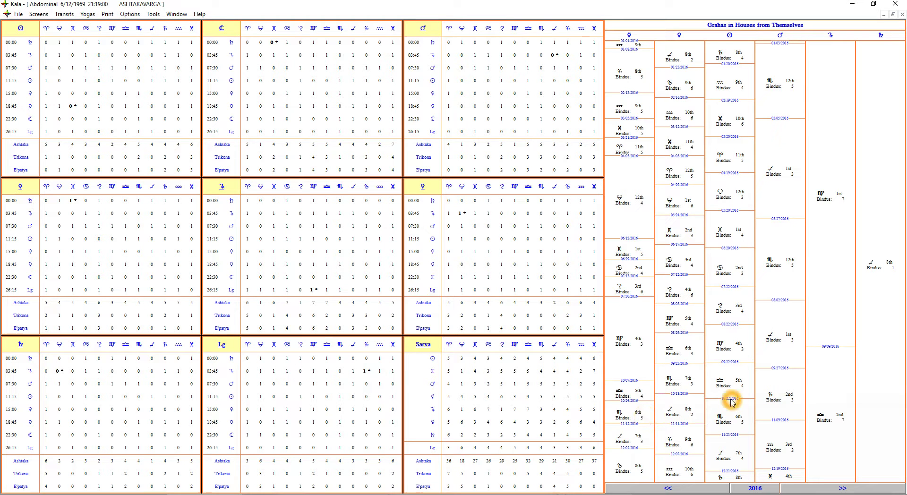
Step: Compare the Mars 2nd house and Venus 8th house transit entries for late 2016
{"action": "left_click", "coordinate": [791, 392]}
{"action": "left_click", "coordinate": [669, 411]}
{"action": "left_click", "coordinate": [790, 408]}
{"action": "left_click", "coordinate": [667, 424]}
Step: Compare the dates and bindus of the Mercury and Sun 6th house transits, with the neighbouring Venus and Mars entries
{"action": "left_click", "coordinate": [654, 418]}
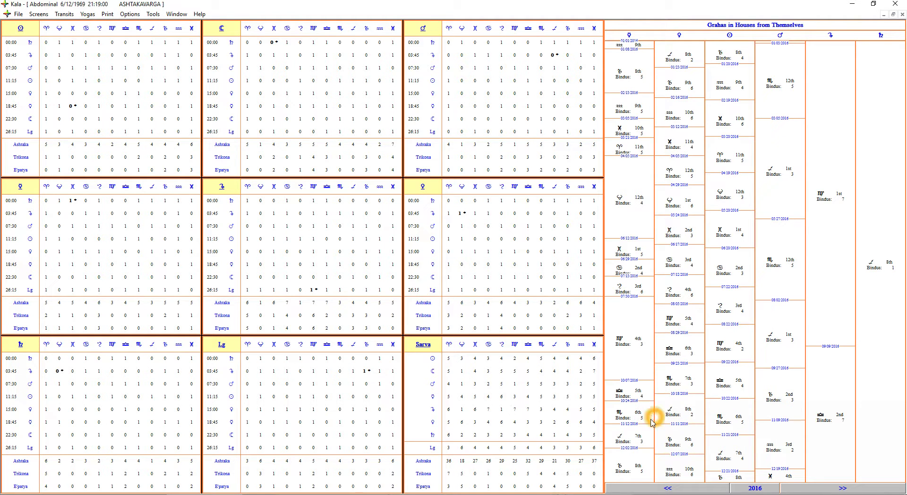
{"action": "left_click", "coordinate": [734, 420]}
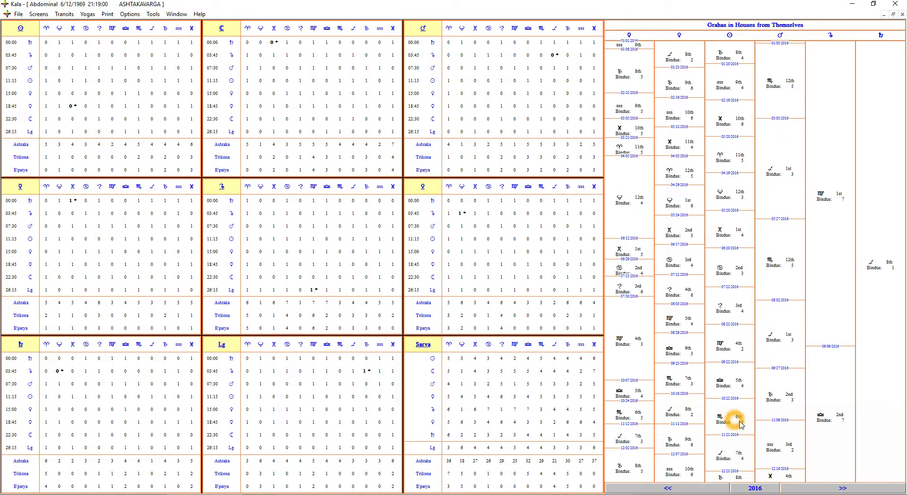
{"action": "left_click", "coordinate": [637, 417]}
{"action": "left_click", "coordinate": [744, 419]}
{"action": "left_click", "coordinate": [735, 411]}
{"action": "left_click", "coordinate": [649, 419]}
{"action": "left_click", "coordinate": [738, 415]}
{"action": "left_click", "coordinate": [744, 416]}
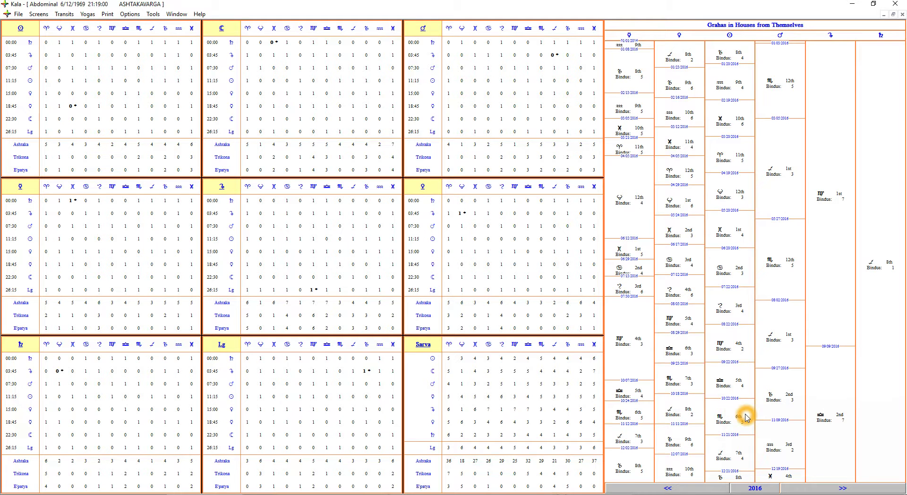
{"action": "left_click", "coordinate": [766, 418]}
{"action": "left_click", "coordinate": [665, 416]}
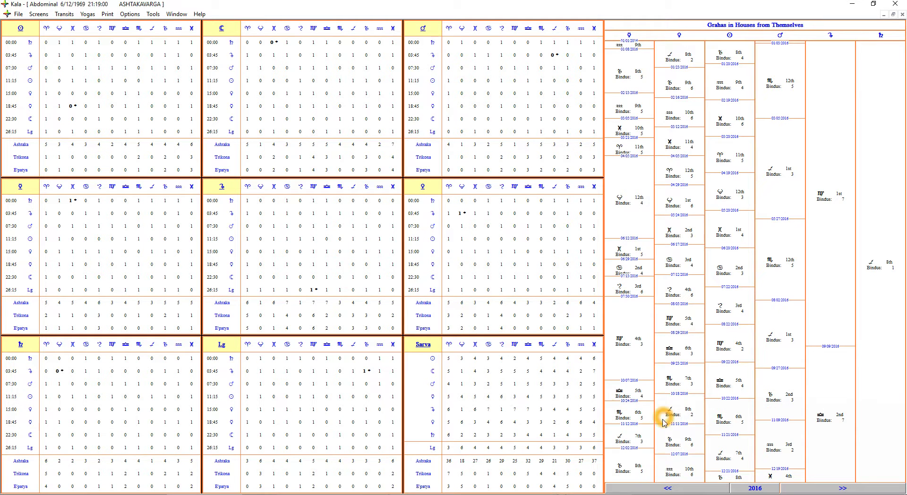
{"action": "left_click", "coordinate": [650, 420]}
{"action": "left_click", "coordinate": [735, 423]}
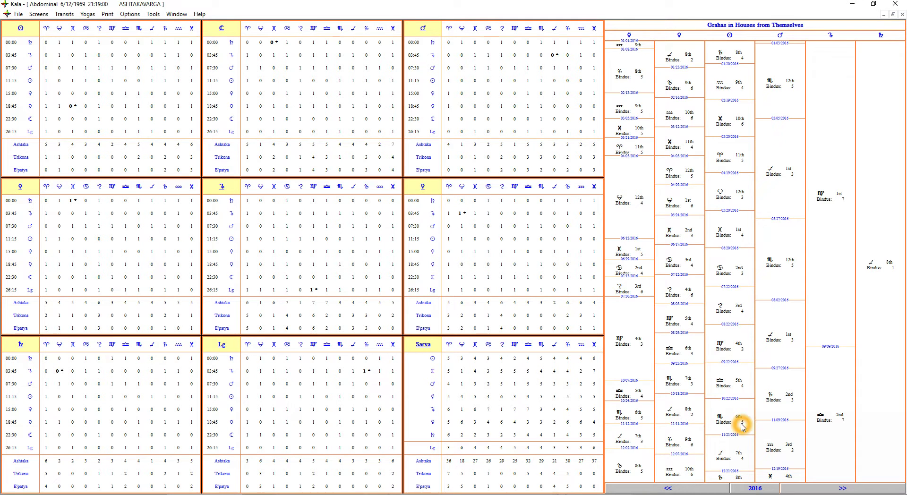
{"action": "left_click", "coordinate": [612, 406]}
{"action": "left_click", "coordinate": [766, 425]}
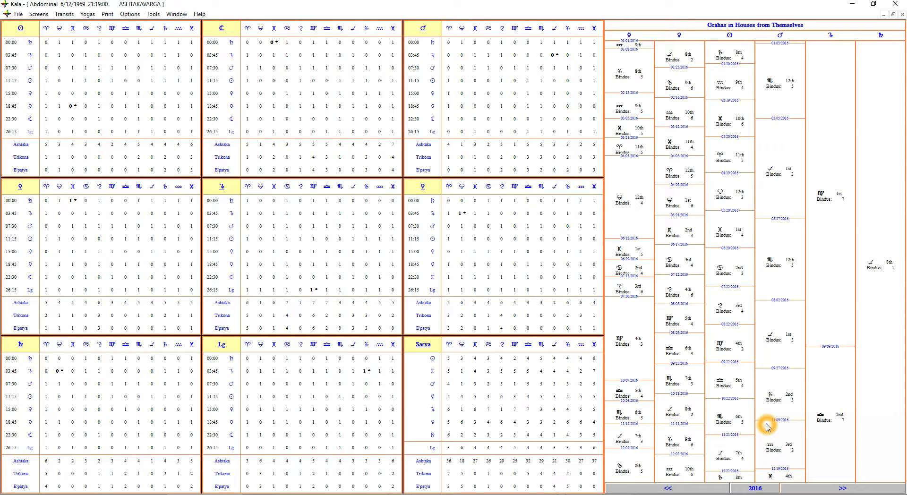
Step: Look over the Sun, Mars and other planets' transits across the whole 2016 Grahas in Houses from Themselves table
{"action": "left_click", "coordinate": [732, 348]}
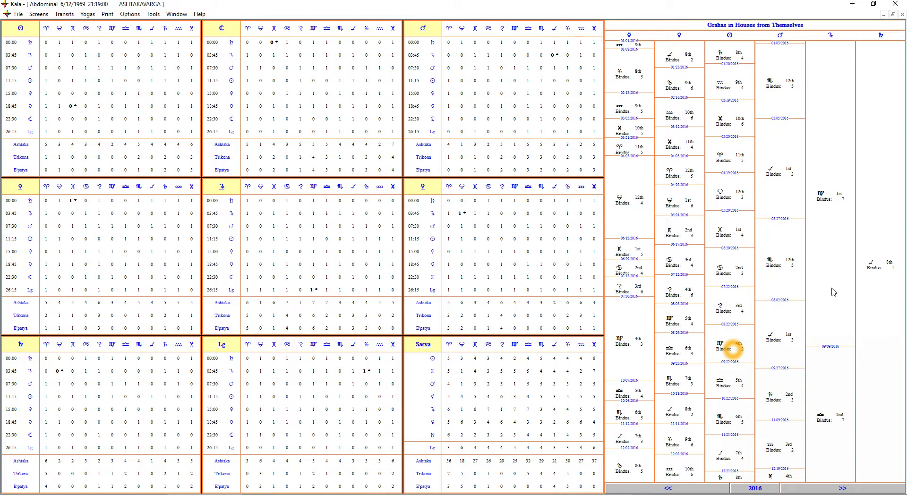
{"action": "left_click", "coordinate": [801, 186]}
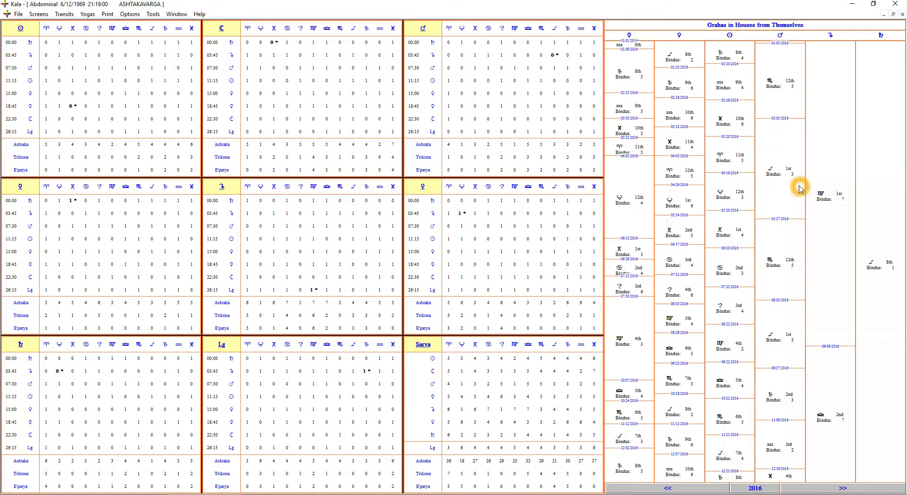
{"action": "left_click", "coordinate": [791, 216]}
{"action": "left_click", "coordinate": [739, 211]}
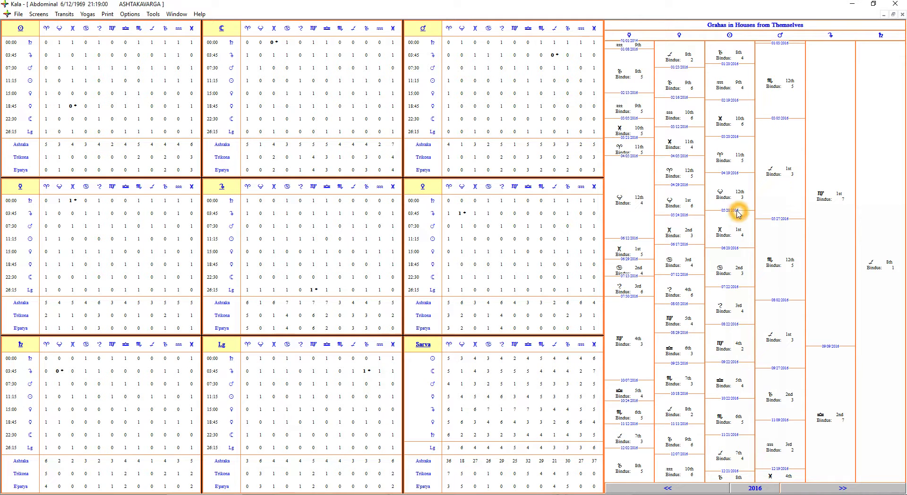
{"action": "left_click", "coordinate": [750, 224]}
{"action": "left_click", "coordinate": [746, 132]}
{"action": "left_click", "coordinate": [711, 383]}
{"action": "left_click", "coordinate": [775, 467]}
{"action": "left_click", "coordinate": [844, 486]}
{"action": "left_click", "coordinate": [685, 347]}
{"action": "left_click", "coordinate": [766, 120]}
{"action": "left_click", "coordinate": [808, 93]}
{"action": "left_click", "coordinate": [756, 220]}
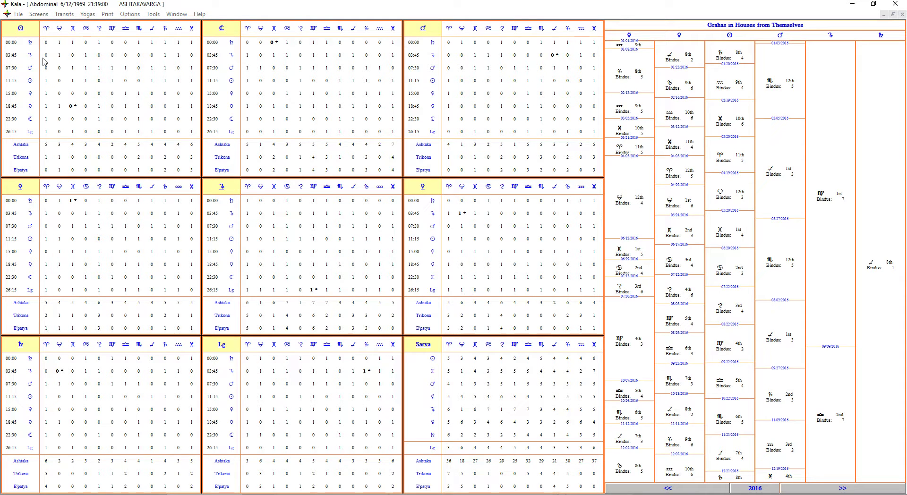
Step: Return to the main screen and review the Rasi dasas offered in the dasa selection, closing it without choosing one
{"action": "left_click", "coordinate": [42, 15]}
{"action": "left_click", "coordinate": [43, 25]}
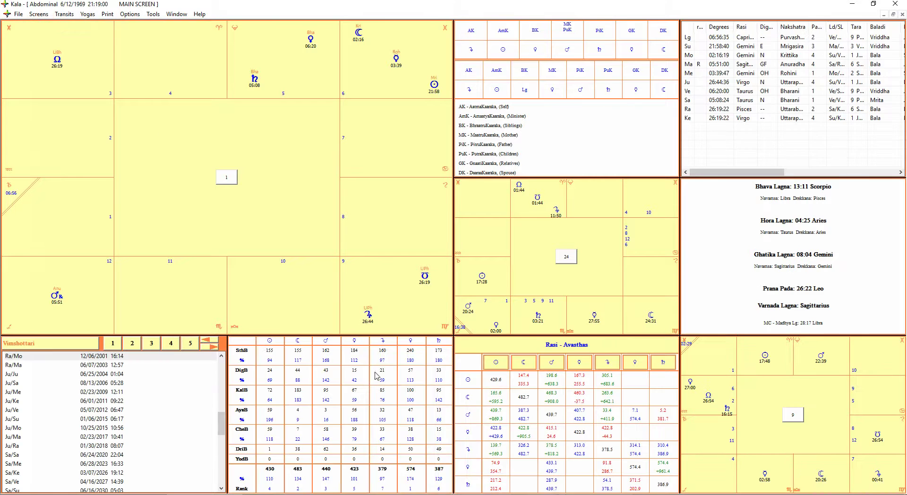
{"action": "left_click", "coordinate": [56, 345]}
{"action": "left_click", "coordinate": [382, 205]}
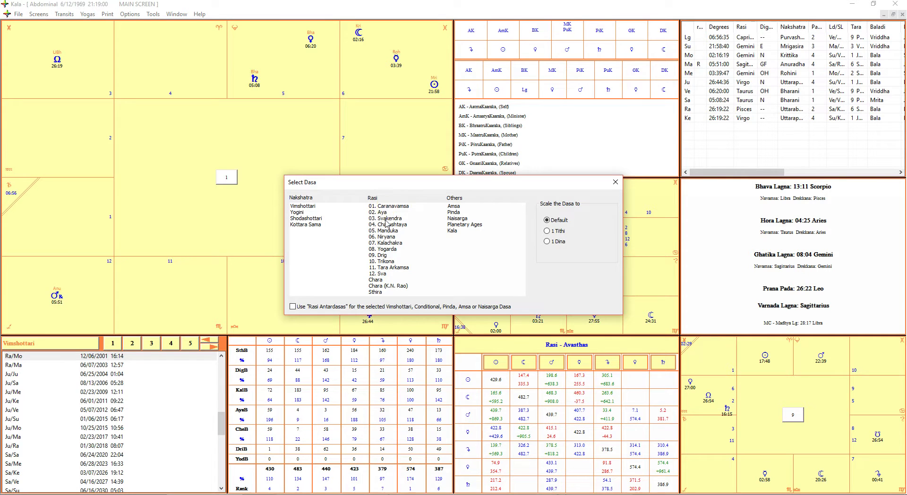
{"action": "left_click", "coordinate": [385, 278]}
{"action": "left_click", "coordinate": [384, 274]}
{"action": "left_click", "coordinate": [396, 261]}
{"action": "left_click", "coordinate": [397, 250]}
{"action": "left_click", "coordinate": [615, 182]}
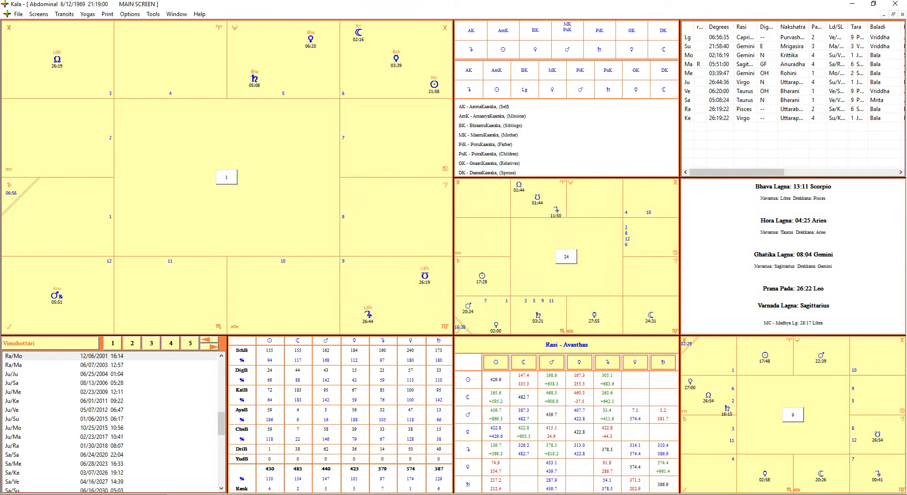
Step: Open the animated transits screen for the chart
{"action": "left_click", "coordinate": [39, 13]}
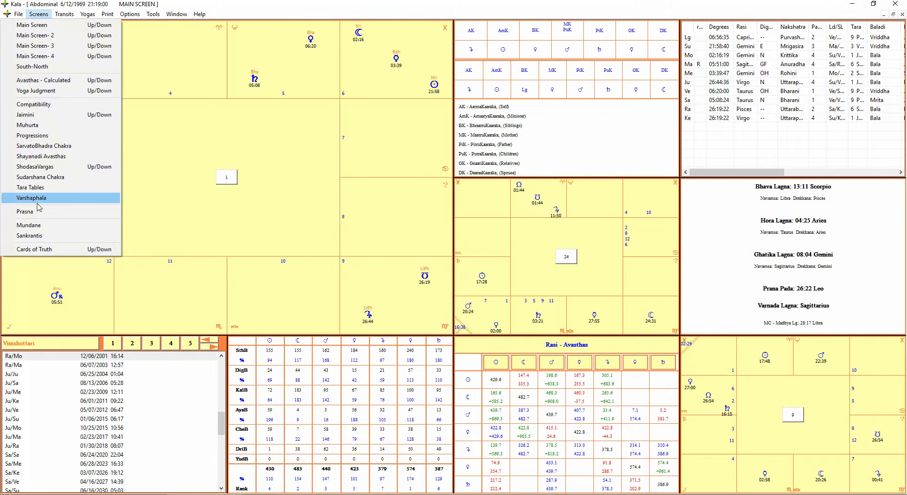
{"action": "mouse_move", "coordinate": [59, 15]}
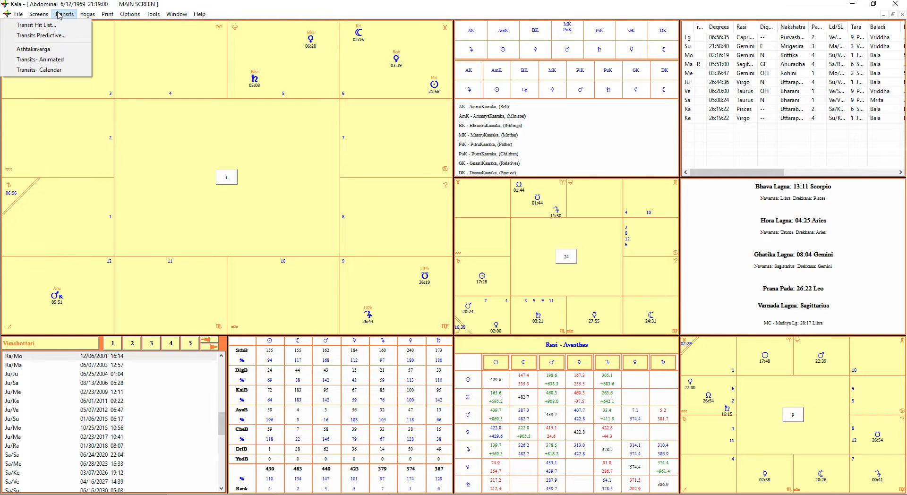
{"action": "left_click", "coordinate": [50, 60]}
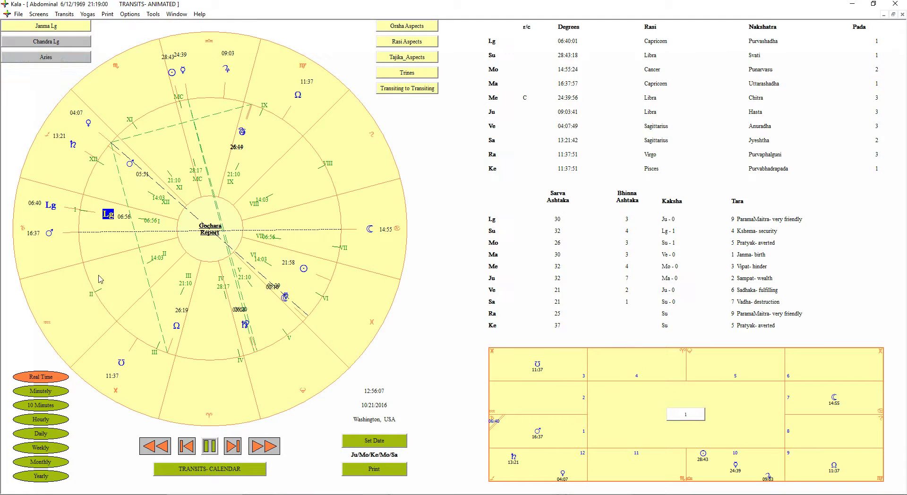
Step: Look at the time-step options and switch to the Progressions screen
{"action": "left_click", "coordinate": [44, 407]}
{"action": "left_click", "coordinate": [41, 15]}
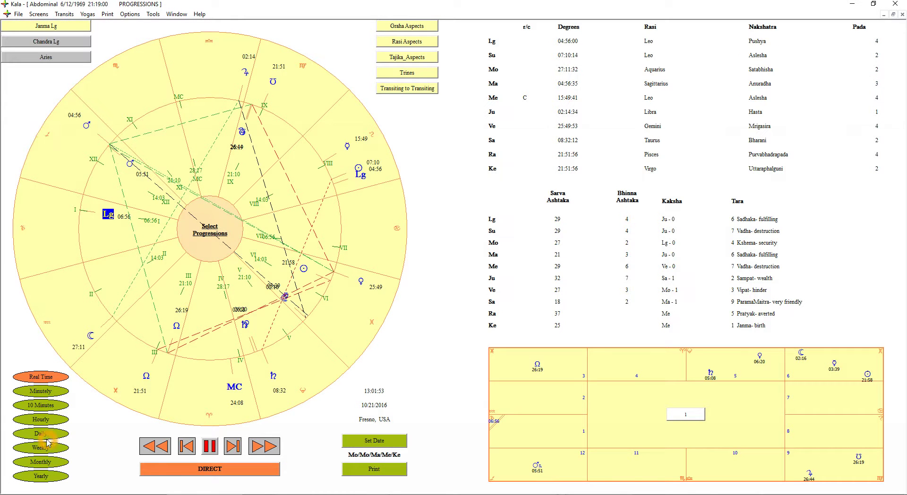
{"action": "left_click", "coordinate": [47, 408]}
Step: Go back from Progressions to the animated transits screen and look over its wheel
{"action": "left_click", "coordinate": [48, 17]}
{"action": "left_click", "coordinate": [40, 130]}
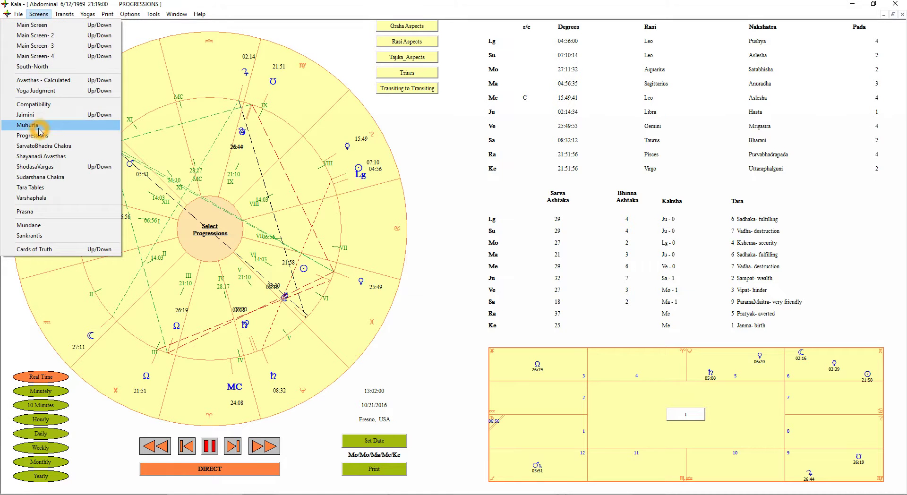
{"action": "mouse_move", "coordinate": [61, 15]}
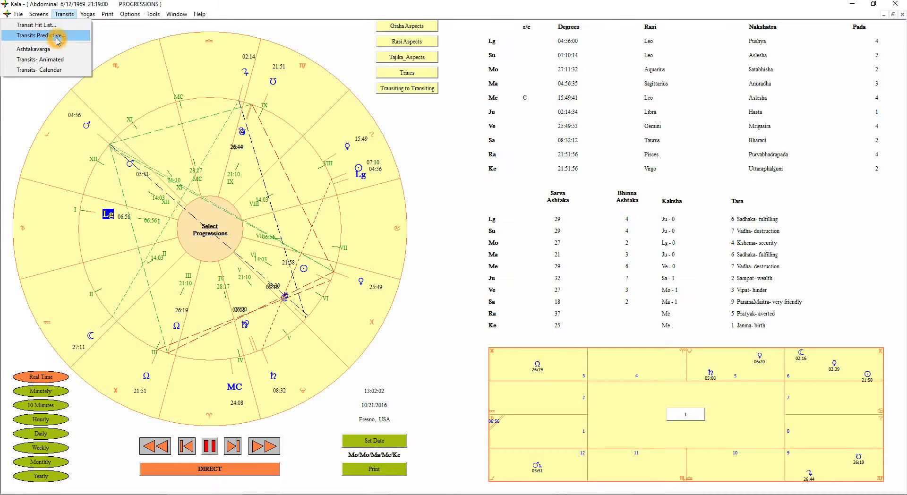
{"action": "left_click", "coordinate": [54, 60]}
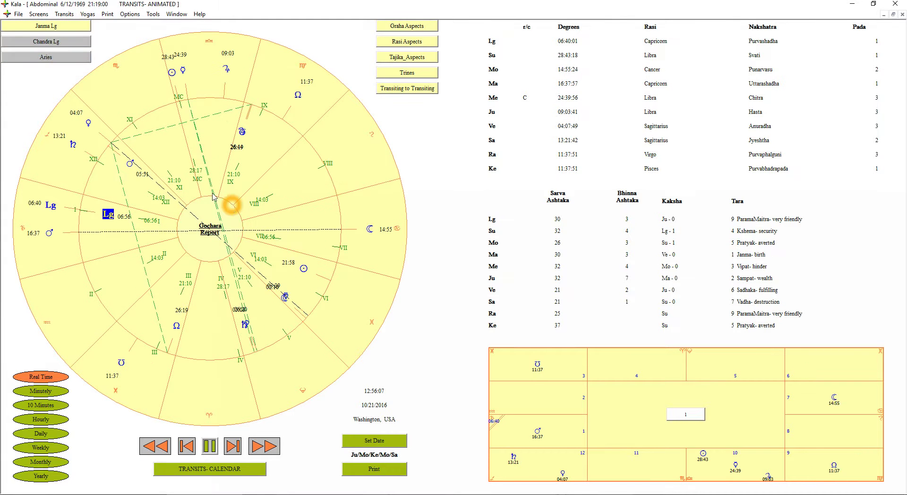
{"action": "left_click", "coordinate": [394, 208]}
{"action": "left_click", "coordinate": [407, 174]}
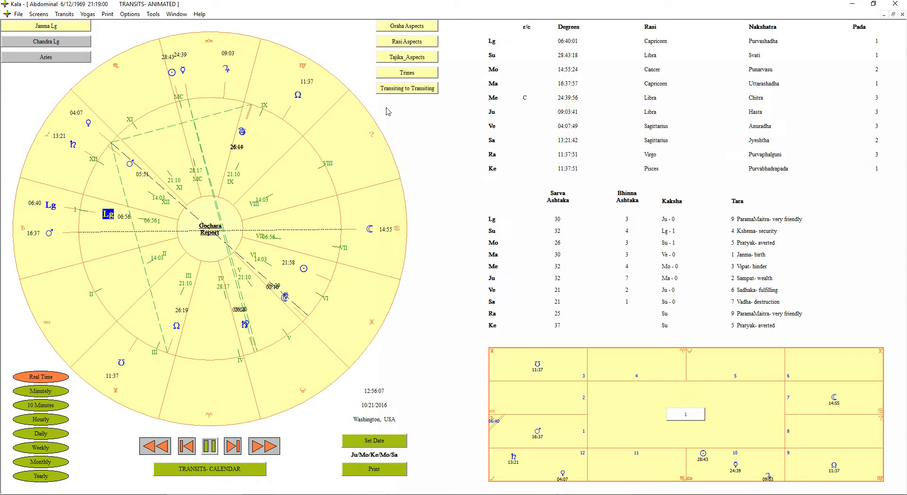
Step: Turn off the Trines, Tajika, Rasi and Graha aspects on the animated transit wheel
{"action": "left_click", "coordinate": [409, 29]}
{"action": "left_click", "coordinate": [418, 58]}
{"action": "left_click", "coordinate": [421, 76]}
{"action": "left_click", "coordinate": [418, 77]}
{"action": "left_click", "coordinate": [408, 75]}
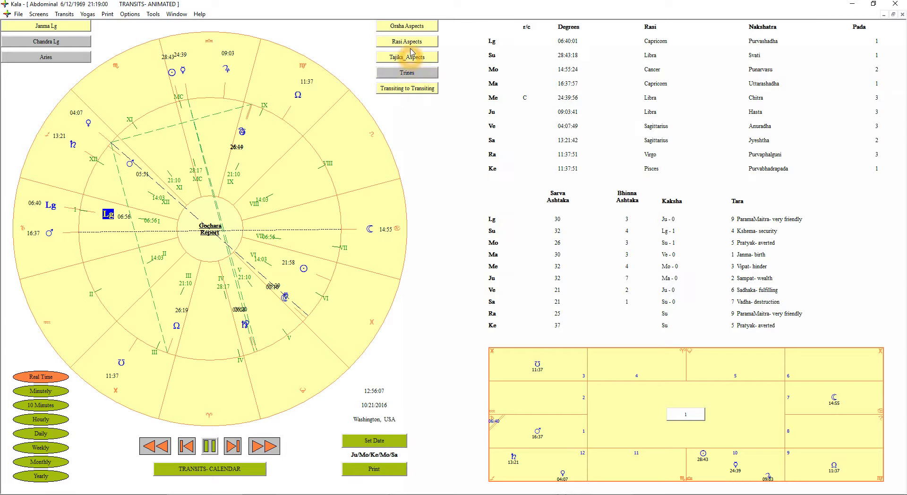
{"action": "left_click", "coordinate": [410, 57]}
{"action": "left_click", "coordinate": [409, 42]}
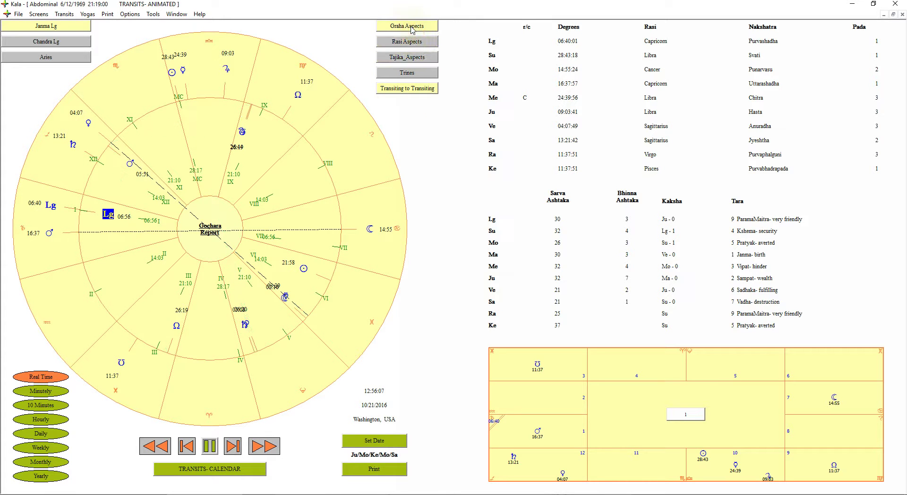
{"action": "left_click", "coordinate": [411, 28]}
{"action": "left_click", "coordinate": [370, 74]}
Step: Set the transit animation to daily steps and advance it six days to 10/27/2016
{"action": "left_click", "coordinate": [43, 434]}
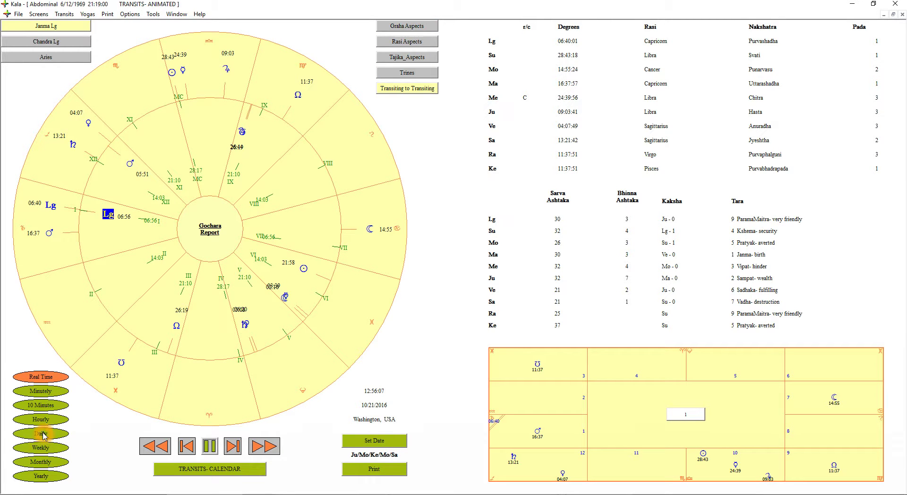
{"action": "left_click", "coordinate": [231, 446]}
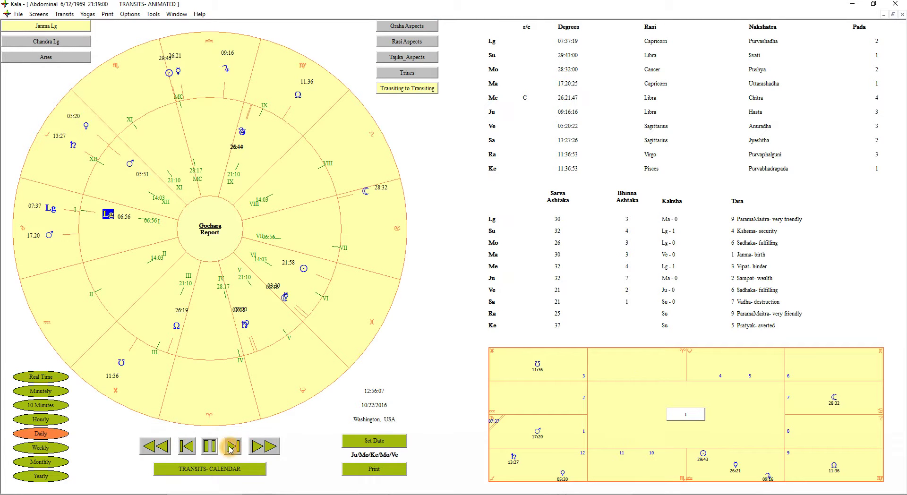
{"action": "left_click", "coordinate": [231, 447]}
{"action": "left_click", "coordinate": [231, 447]}
{"action": "left_click", "coordinate": [231, 446]}
{"action": "left_click", "coordinate": [231, 447]}
{"action": "left_click", "coordinate": [230, 449]}
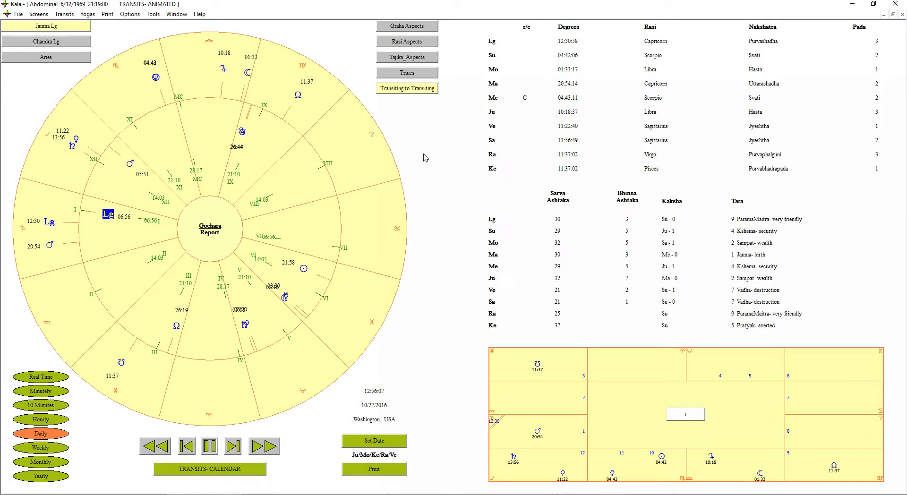
Step: Turn on the Rasi aspects for the transit wheel and advance two days to 10/29/2016
{"action": "left_click", "coordinate": [416, 92]}
{"action": "left_click", "coordinate": [412, 44]}
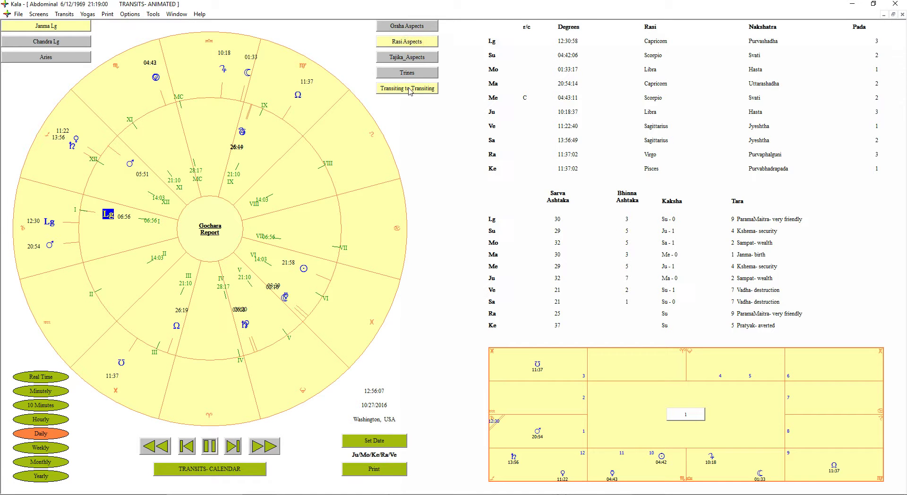
{"action": "left_click", "coordinate": [233, 446]}
{"action": "left_click", "coordinate": [233, 447]}
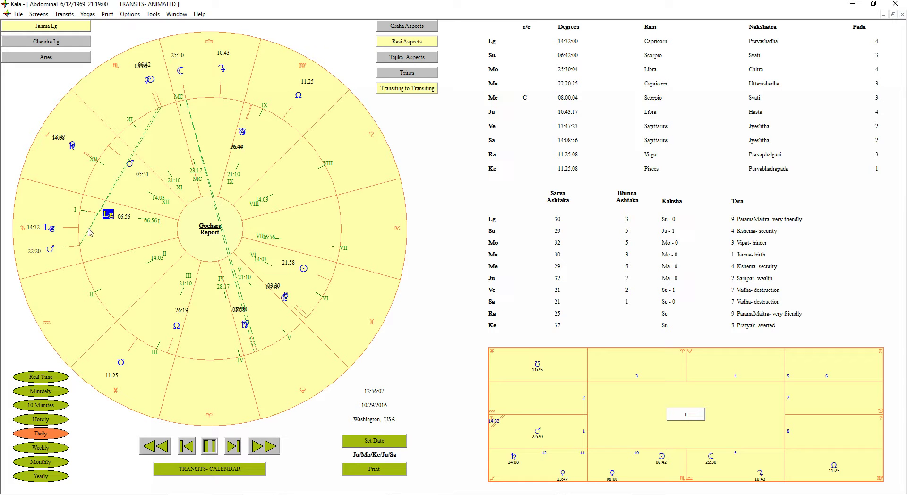
Step: Examine the Rasi aspect lines drawn across the transit wheel
{"action": "left_click", "coordinate": [162, 109]}
{"action": "left_click", "coordinate": [207, 287]}
{"action": "left_click", "coordinate": [184, 308]}
{"action": "left_click", "coordinate": [260, 290]}
{"action": "left_click", "coordinate": [257, 289]}
Step: Return to the main screen, replace the varga 24 chart with Bhava-Chalita, and open the Bhava-Chalita cusp table
{"action": "left_click", "coordinate": [38, 14]}
{"action": "left_click", "coordinate": [41, 26]}
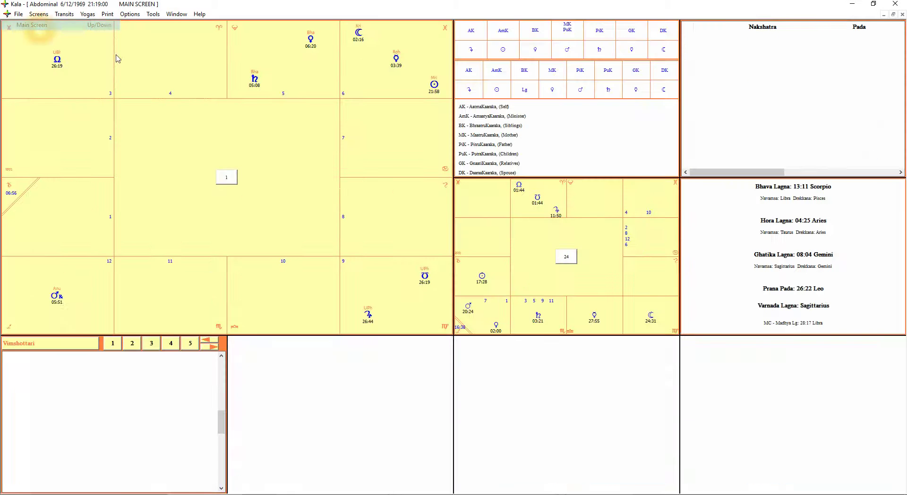
{"action": "left_click", "coordinate": [542, 286]}
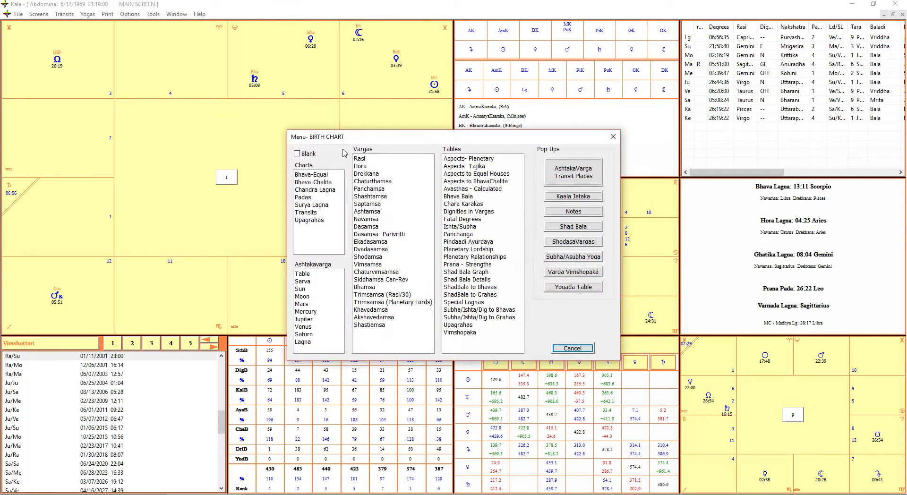
{"action": "left_click", "coordinate": [323, 184]}
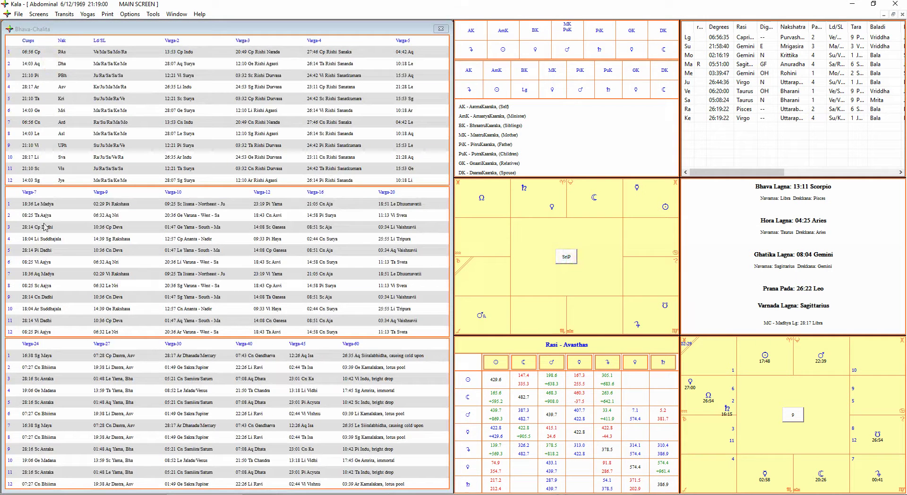
Step: Examine the cusp lords and the Varga-2 to Varga-5 cusp positions and deities in the Bhava-Chalita table
{"action": "left_click", "coordinate": [46, 101]}
{"action": "left_click", "coordinate": [88, 101]}
{"action": "left_click", "coordinate": [94, 91]}
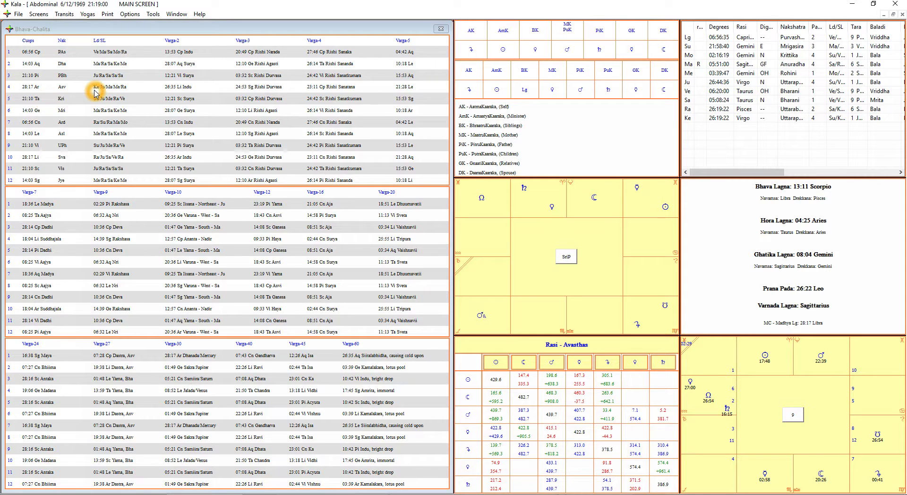
{"action": "left_click", "coordinate": [142, 72]}
{"action": "left_click", "coordinate": [269, 245]}
{"action": "left_click", "coordinate": [185, 64]}
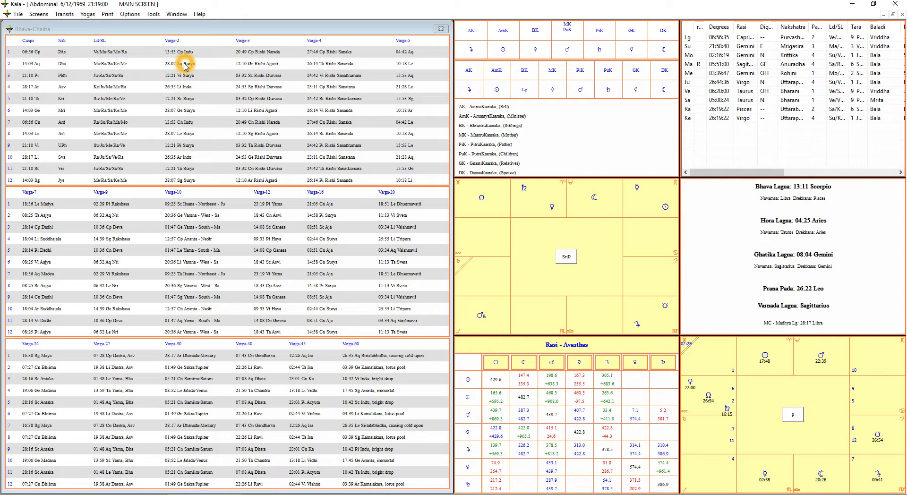
{"action": "left_click", "coordinate": [300, 63]}
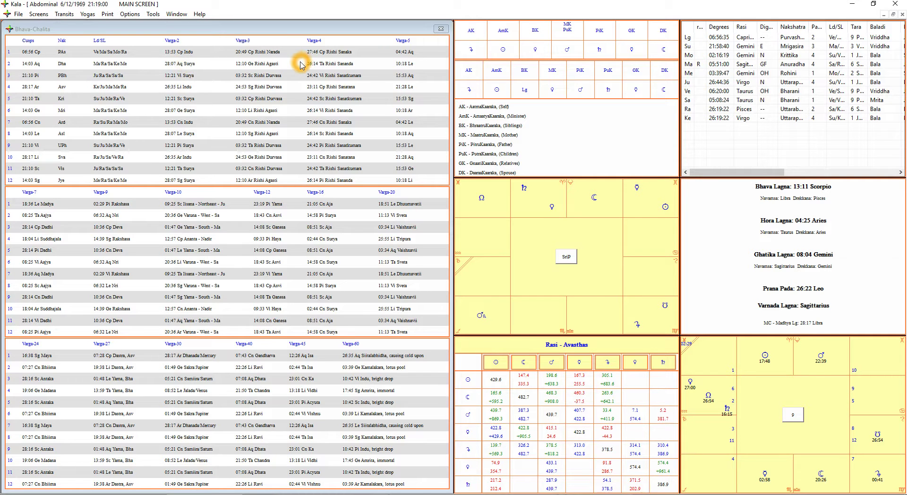
{"action": "left_click", "coordinate": [384, 82]}
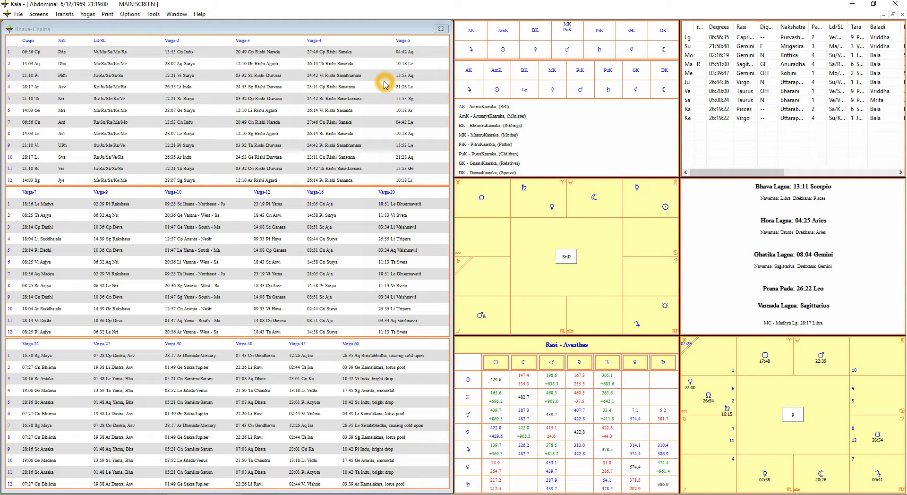
Step: Examine the Varga-3 rishi deities of the cusps in the Bhava-Chalita table, glance over the Varga-10 and Varga-12 columns, and close the table
{"action": "left_click", "coordinate": [246, 53]}
{"action": "left_click", "coordinate": [268, 53]}
{"action": "left_click", "coordinate": [278, 76]}
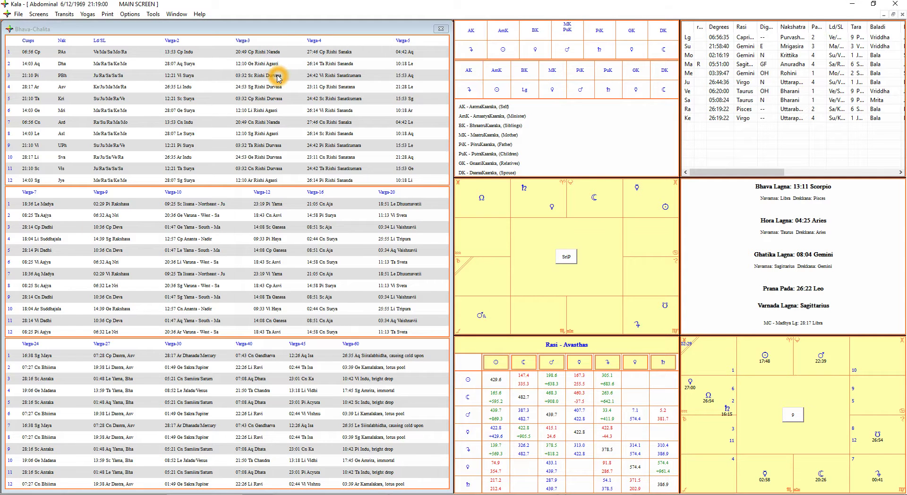
{"action": "left_click", "coordinate": [253, 52]}
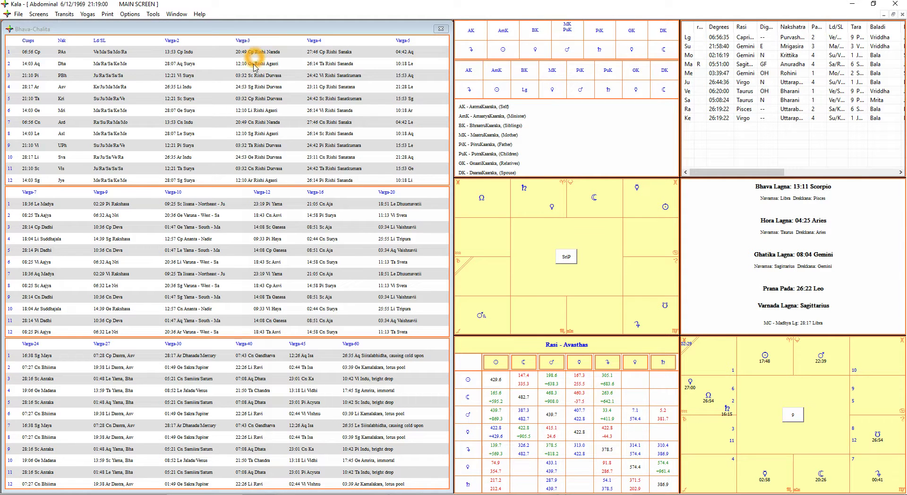
{"action": "left_click", "coordinate": [257, 122]}
{"action": "left_click", "coordinate": [21, 86]}
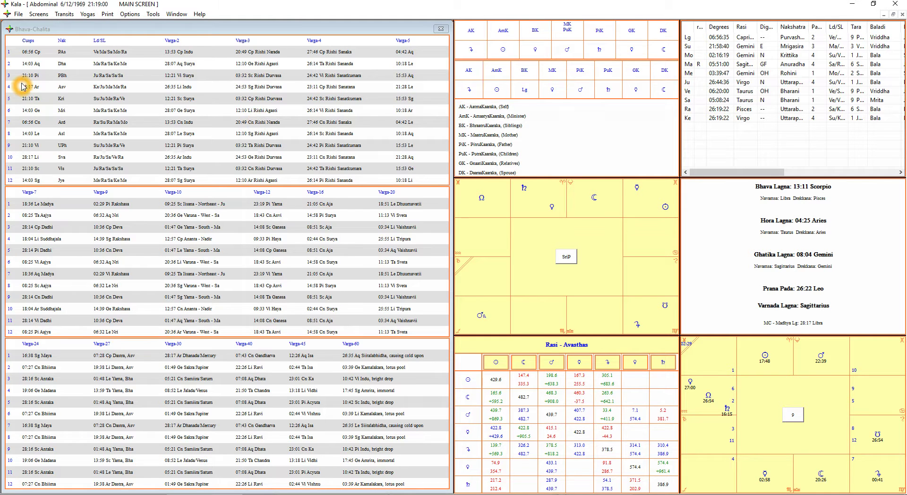
{"action": "left_click", "coordinate": [245, 87]}
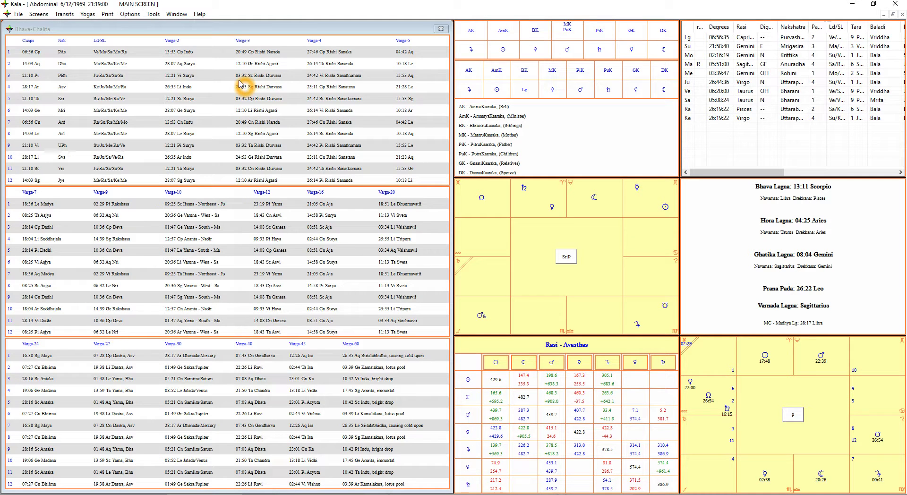
{"action": "left_click", "coordinate": [271, 74]}
{"action": "left_click", "coordinate": [258, 78]}
{"action": "left_click", "coordinate": [276, 76]}
{"action": "left_click", "coordinate": [287, 79]}
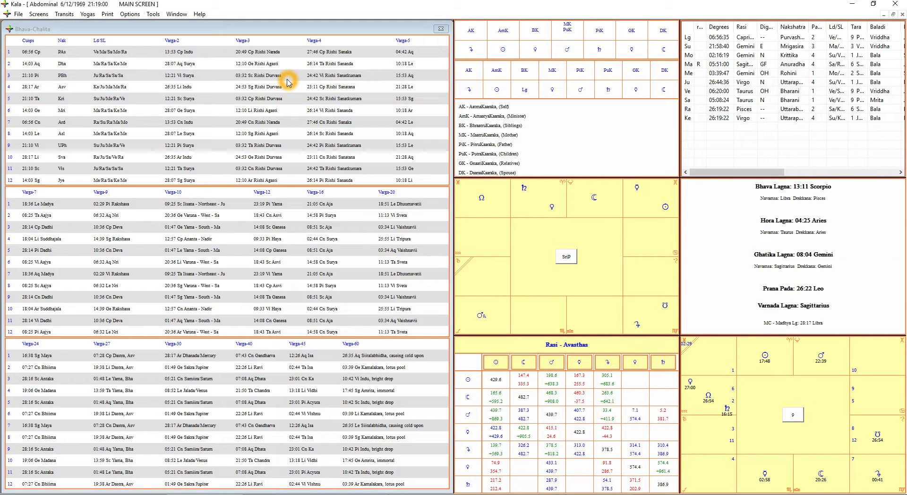
{"action": "left_click", "coordinate": [283, 115]}
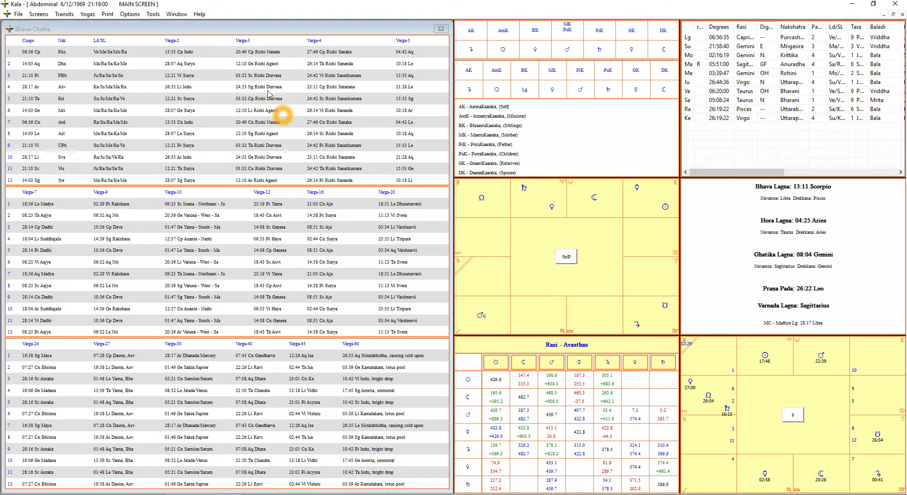
{"action": "left_click", "coordinate": [261, 220]}
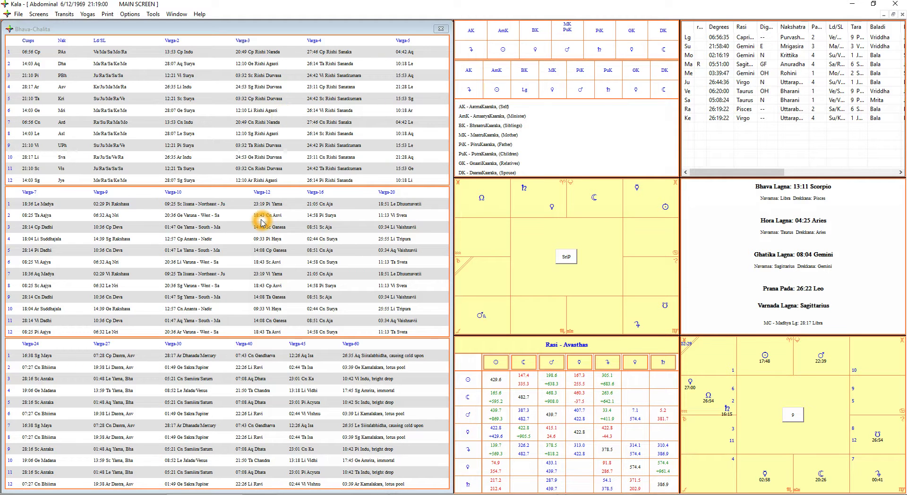
{"action": "left_click", "coordinate": [268, 187]}
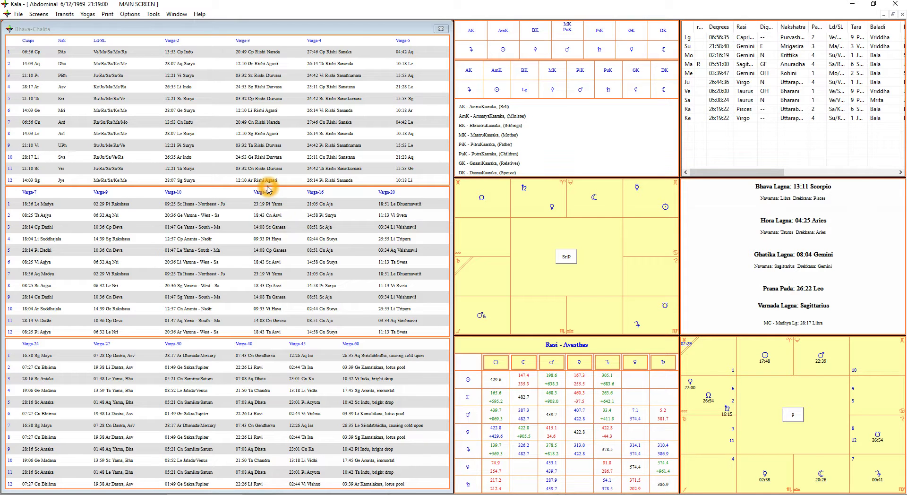
{"action": "left_click", "coordinate": [222, 210]}
{"action": "left_click", "coordinate": [439, 30]}
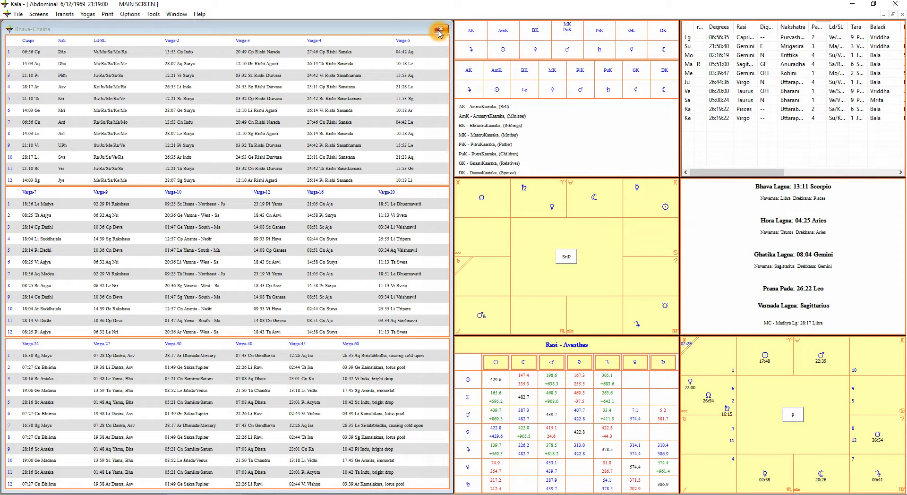
Step: View the Navamsa details table with its Lord column, and close it
{"action": "left_click", "coordinate": [793, 416]}
{"action": "left_click", "coordinate": [286, 120]}
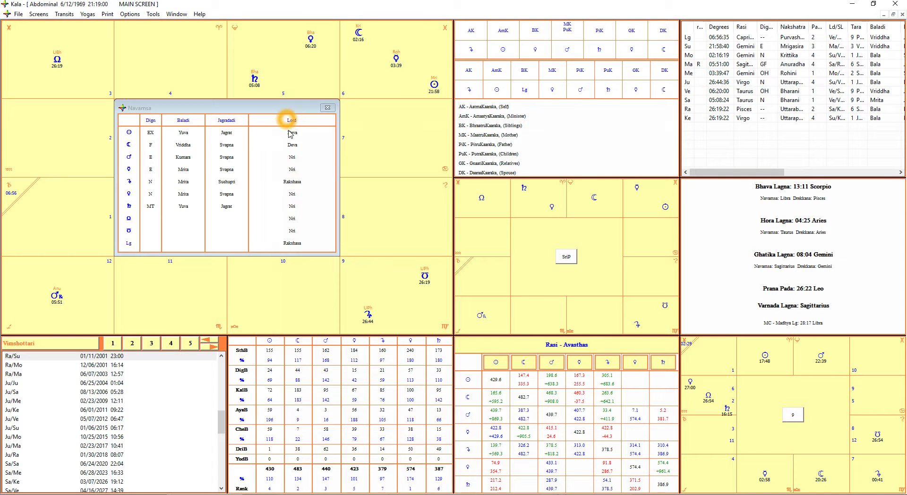
{"action": "left_click", "coordinate": [328, 107]}
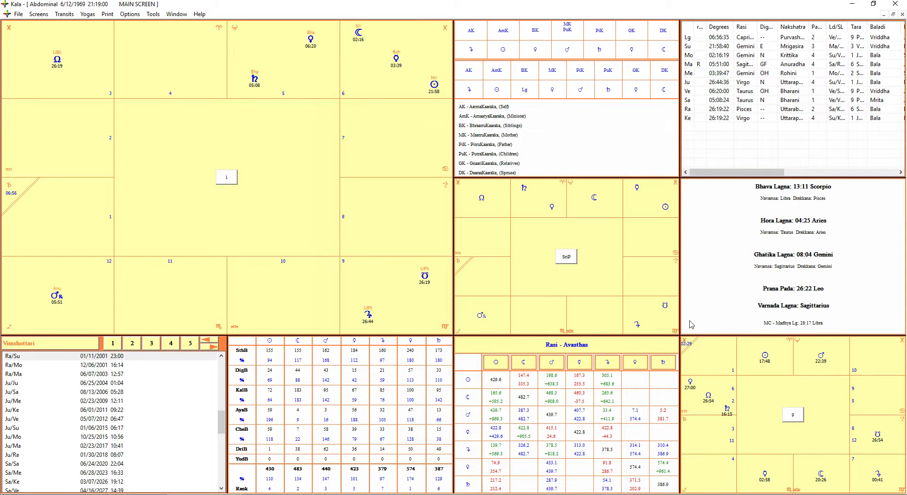
Step: Replace the Navamsa chart with Drekkana and check the Lagna's lord in the Drekkana details table
{"action": "left_click", "coordinate": [792, 415]}
{"action": "double_click", "coordinate": [371, 178]}
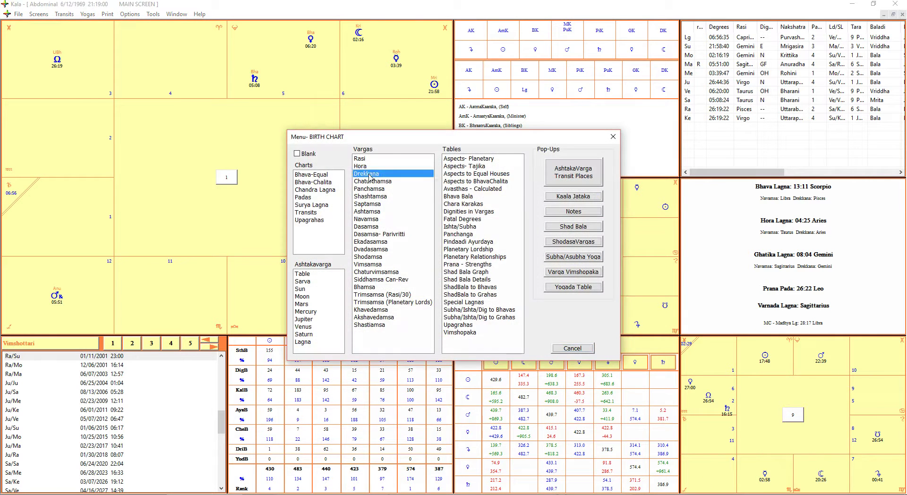
{"action": "left_click", "coordinate": [793, 415]}
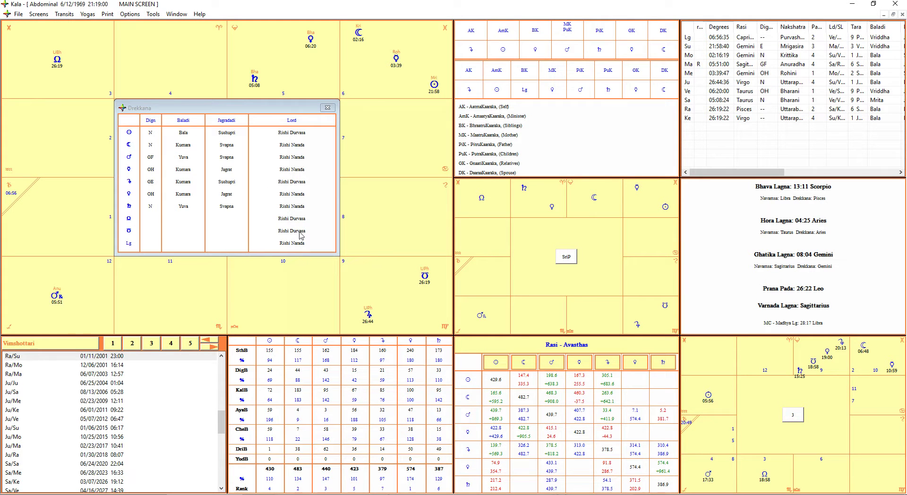
{"action": "left_click", "coordinate": [135, 244]}
{"action": "left_click", "coordinate": [277, 248]}
{"action": "left_click", "coordinate": [328, 108]}
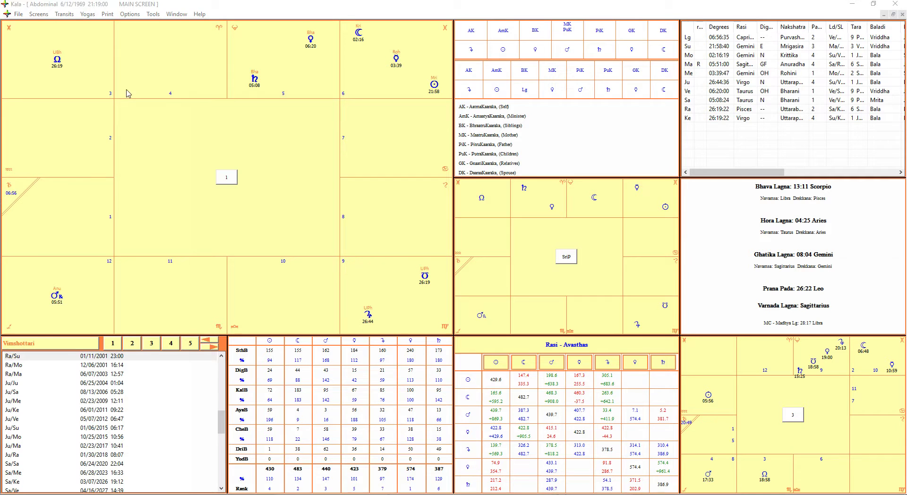
Step: Examine the sign boundaries at the inner corners of the large Rasi chart
{"action": "left_click", "coordinate": [117, 103]}
{"action": "left_click", "coordinate": [117, 103]}
{"action": "left_click", "coordinate": [113, 101]}
{"action": "left_click", "coordinate": [115, 97]}
{"action": "left_click", "coordinate": [115, 98]}
{"action": "left_click", "coordinate": [228, 100]}
{"action": "left_click", "coordinate": [228, 100]}
{"action": "left_click", "coordinate": [115, 180]}
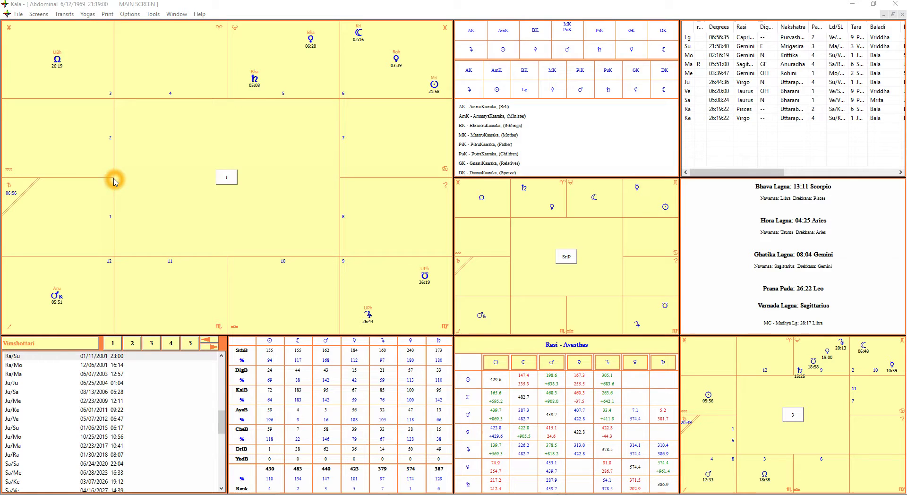
{"action": "left_click", "coordinate": [230, 101]}
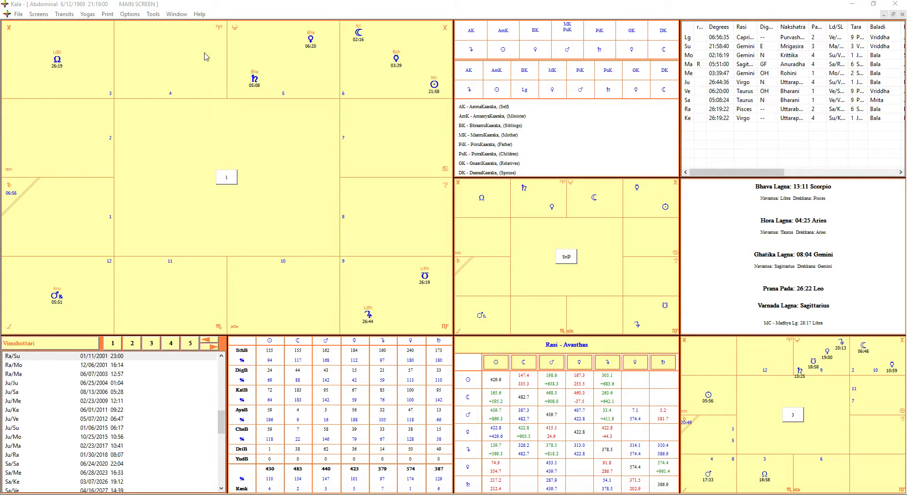
Step: Open the Tara Tables screen
{"action": "left_click", "coordinate": [42, 16]}
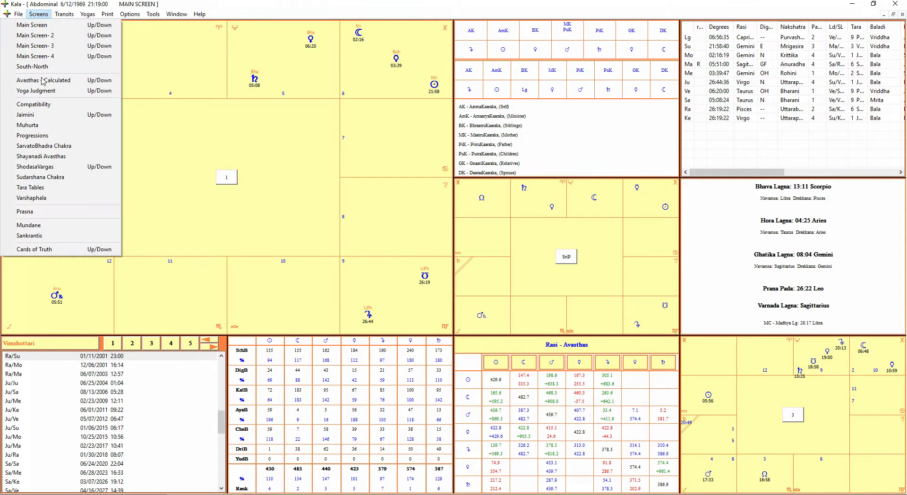
{"action": "left_click", "coordinate": [41, 188]}
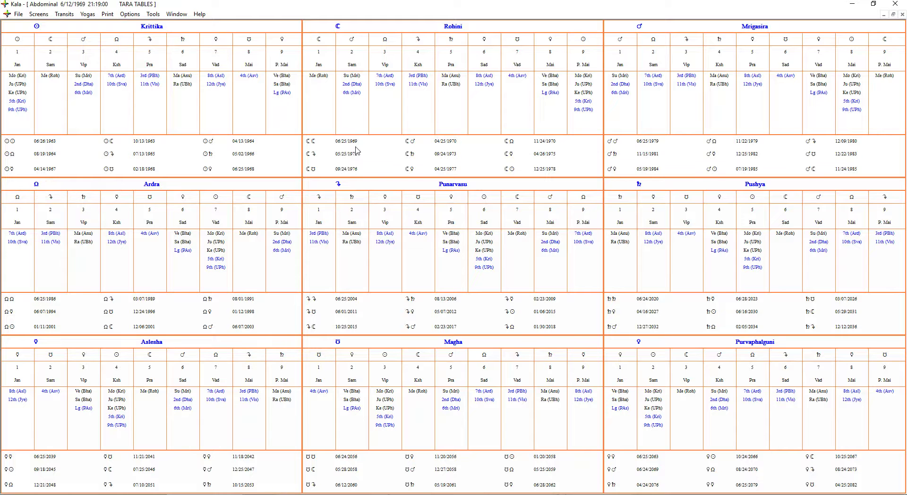
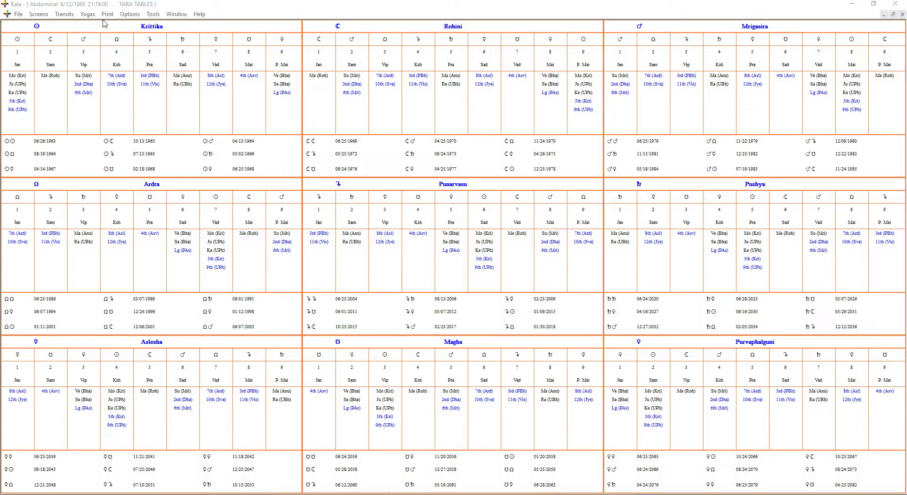
Step: Open the ayanamsa settings in the calculation options
{"action": "left_click", "coordinate": [130, 16]}
{"action": "left_click", "coordinate": [124, 25]}
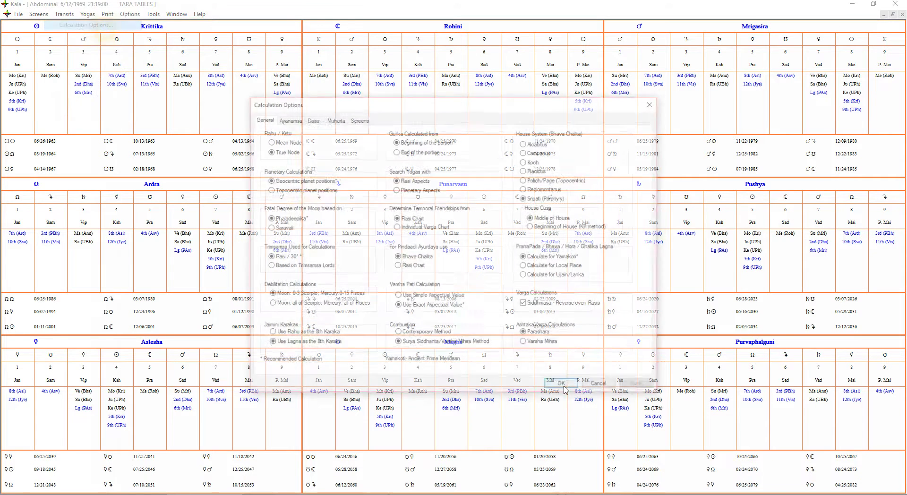
{"action": "left_click", "coordinate": [291, 118]}
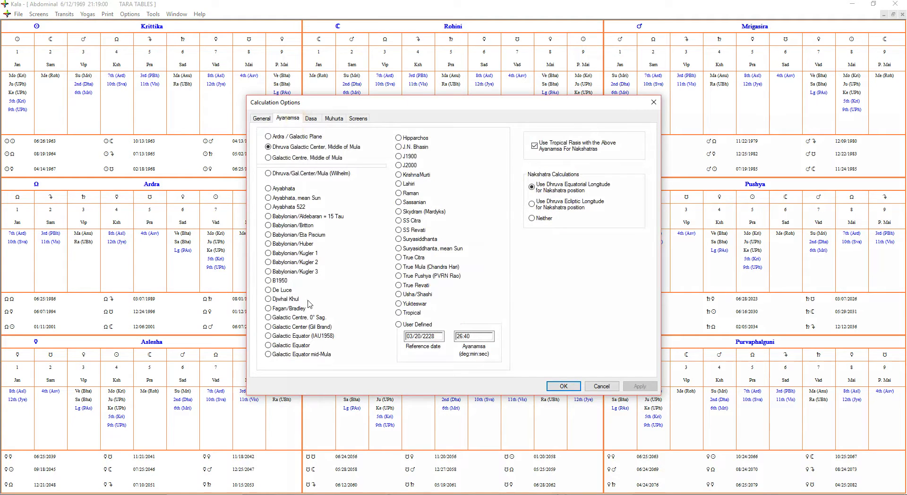
Step: Examine the list of available ayanamsas, including the galactic, Babylonian and Lahiri-type choices, and close the options without saving
{"action": "left_click", "coordinate": [468, 303]}
{"action": "left_click", "coordinate": [424, 315]}
{"action": "left_click", "coordinate": [486, 268]}
{"action": "left_click", "coordinate": [439, 213]}
{"action": "left_click", "coordinate": [301, 202]}
{"action": "left_click", "coordinate": [425, 203]}
{"action": "left_click", "coordinate": [462, 272]}
{"action": "left_click", "coordinate": [447, 229]}
{"action": "left_click", "coordinate": [441, 152]}
{"action": "left_click", "coordinate": [435, 175]}
{"action": "left_click", "coordinate": [368, 249]}
{"action": "left_click", "coordinate": [295, 299]}
{"action": "left_click", "coordinate": [304, 309]}
{"action": "left_click", "coordinate": [596, 388]}
{"action": "left_click", "coordinate": [420, 259]}
{"action": "left_click", "coordinate": [406, 185]}
{"action": "left_click", "coordinate": [330, 207]}
{"action": "left_click", "coordinate": [313, 138]}
{"action": "left_click", "coordinate": [298, 328]}
{"action": "left_click", "coordinate": [310, 139]}
{"action": "left_click", "coordinate": [322, 138]}
{"action": "left_click", "coordinate": [268, 137]}
{"action": "left_click", "coordinate": [330, 137]}
{"action": "left_click", "coordinate": [293, 141]}
{"action": "left_click", "coordinate": [305, 180]}
{"action": "left_click", "coordinate": [309, 283]}
{"action": "mouse_move", "coordinate": [284, 207]}
{"action": "left_mouse_down"}
{"action": "mouse_move", "coordinate": [274, 173]}
{"action": "mouse_move", "coordinate": [282, 179]}
{"action": "left_mouse_up"}
{"action": "left_click", "coordinate": [329, 357]}
{"action": "left_click", "coordinate": [601, 387]}
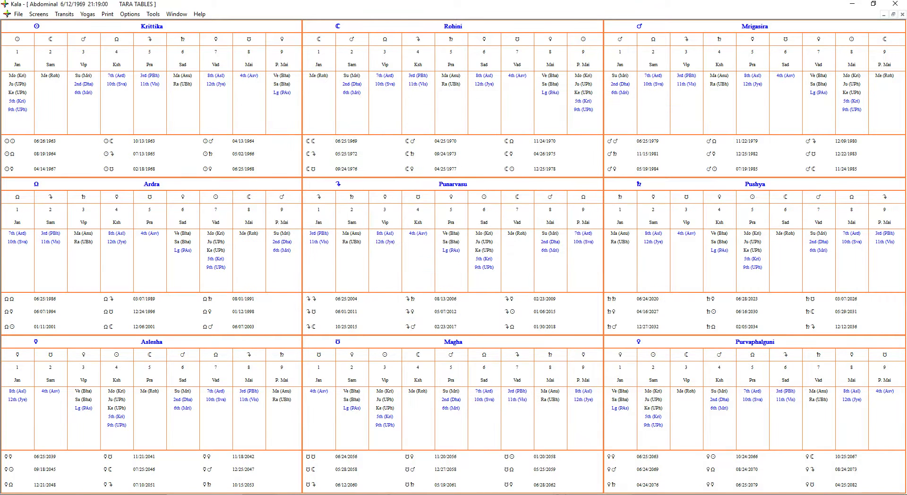
Step: Set up a Transit Hit List for Uranus, Neptune and Pluto making all aspect types to the natal Moon
{"action": "left_click", "coordinate": [65, 15]}
{"action": "left_click", "coordinate": [37, 25]}
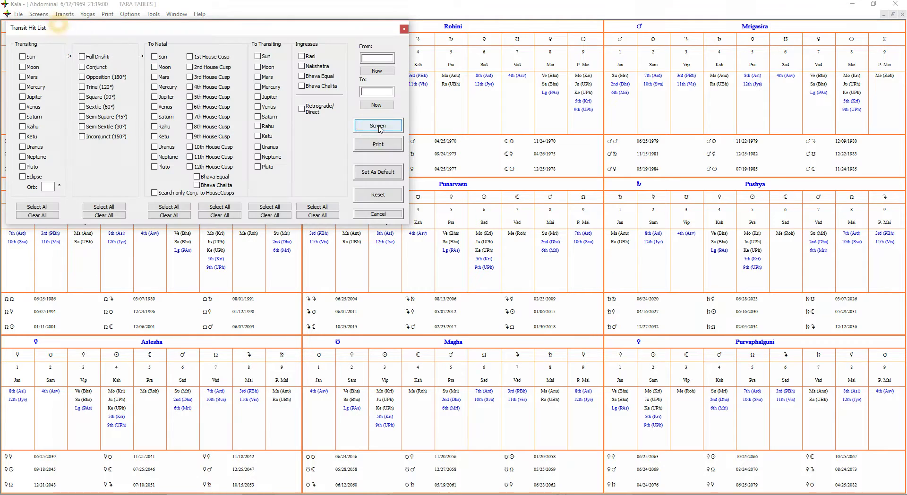
{"action": "left_click", "coordinate": [31, 147]}
{"action": "left_click", "coordinate": [31, 157]}
{"action": "left_click", "coordinate": [28, 166]}
{"action": "left_click", "coordinate": [100, 206]}
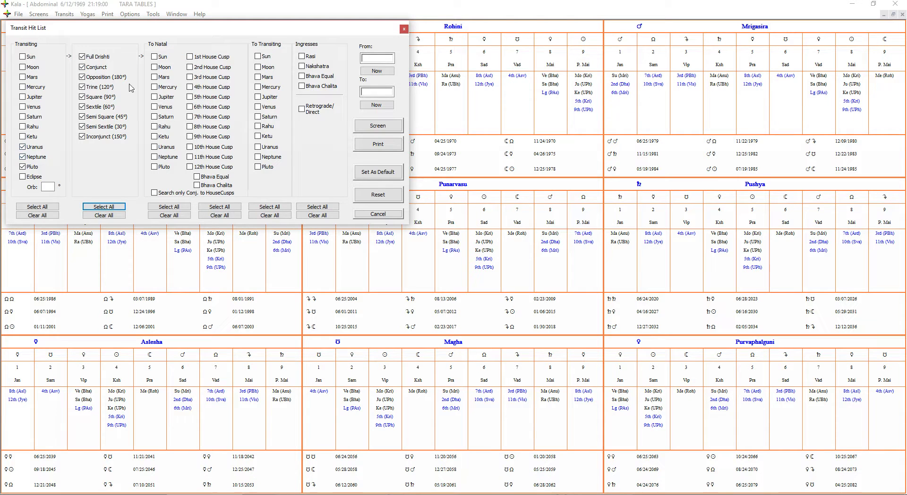
{"action": "left_click", "coordinate": [154, 67]}
Step: Search for transit hits on screen from the current date, 10/21/2016, to 1 1 2018
{"action": "left_click", "coordinate": [380, 58]}
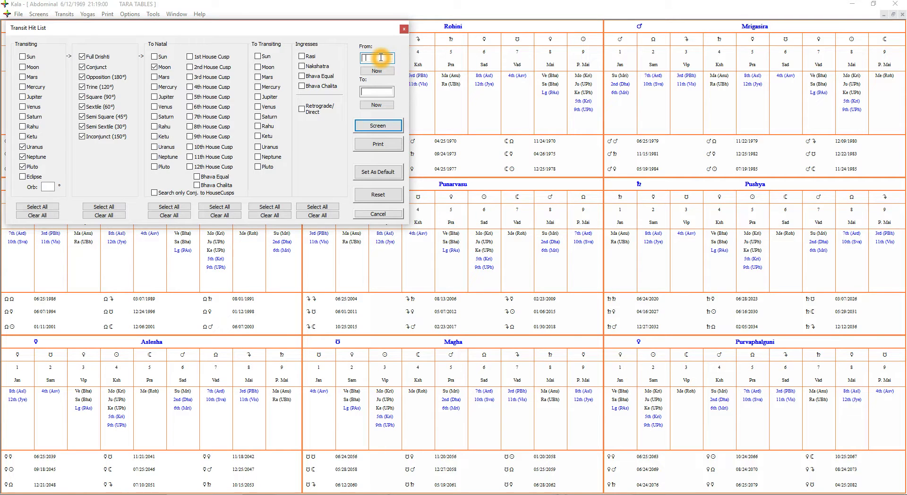
{"action": "left_click", "coordinate": [377, 71]}
{"action": "left_click", "coordinate": [379, 92]}
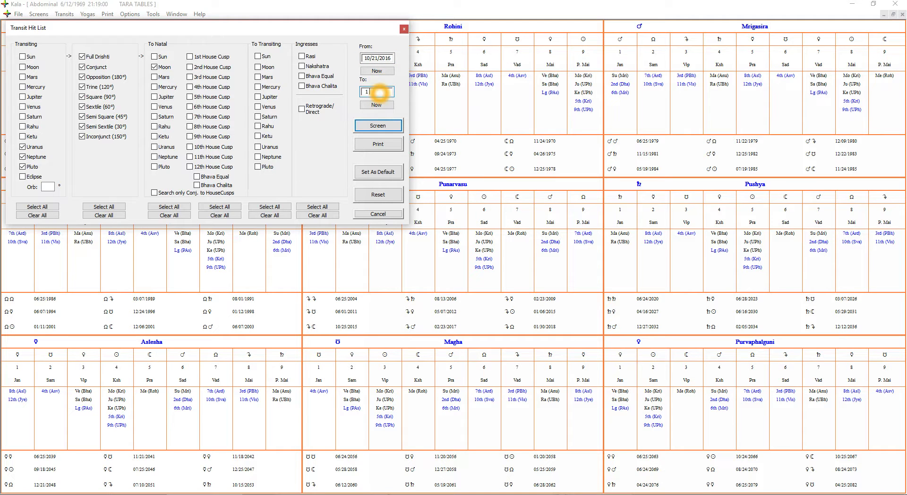
{"action": "type", "text": "1 1 2018"}
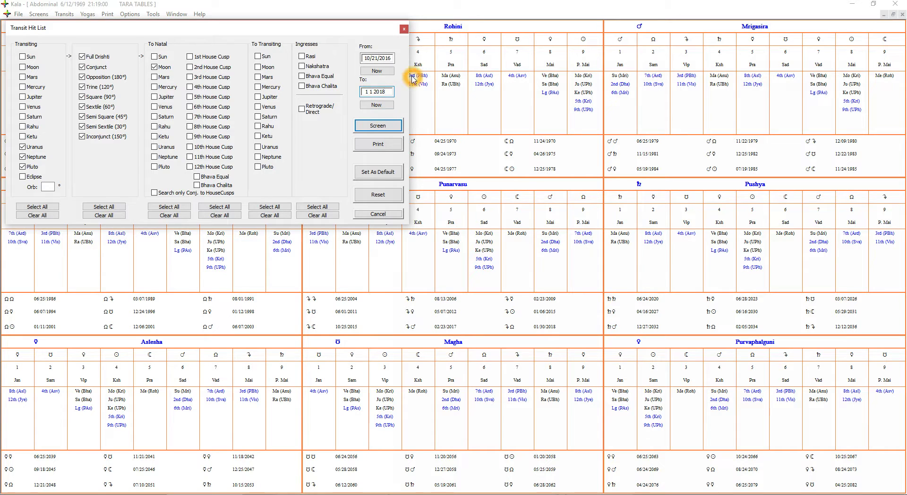
{"action": "left_click", "coordinate": [378, 126]}
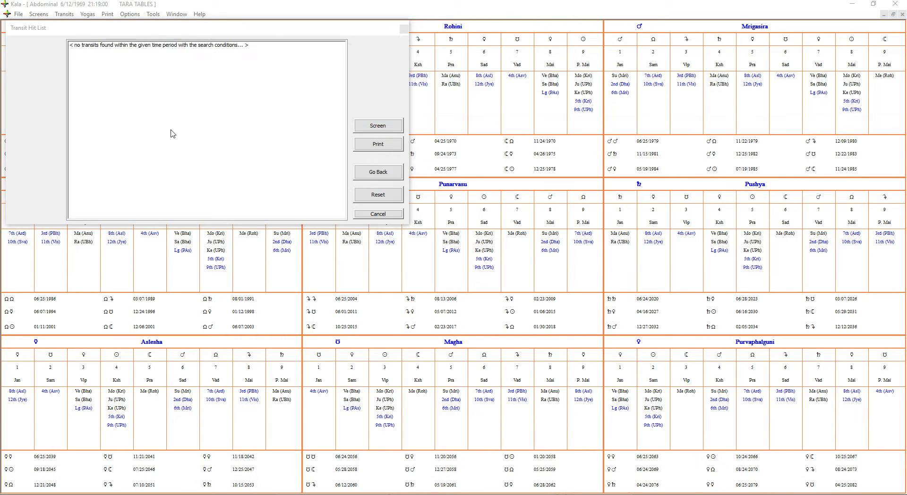
{"action": "left_click", "coordinate": [246, 50]}
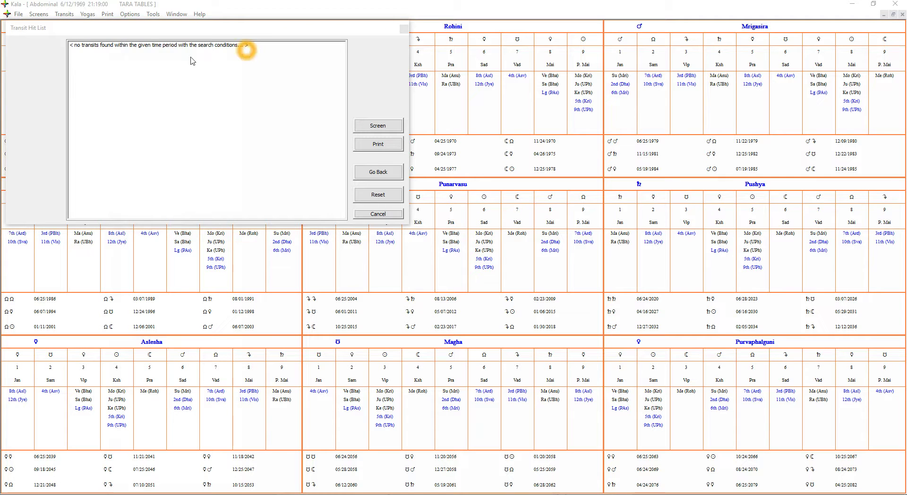
Step: Return to the transit search criteria, review the date range and the option for storing defaults, and close the Transit Hit List
{"action": "left_click", "coordinate": [376, 172]}
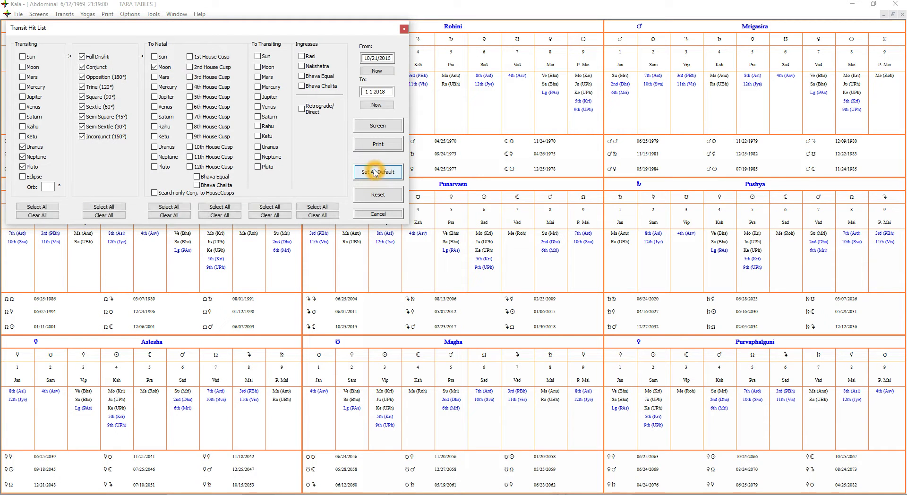
{"action": "left_click", "coordinate": [312, 66]}
{"action": "left_click", "coordinate": [388, 92]}
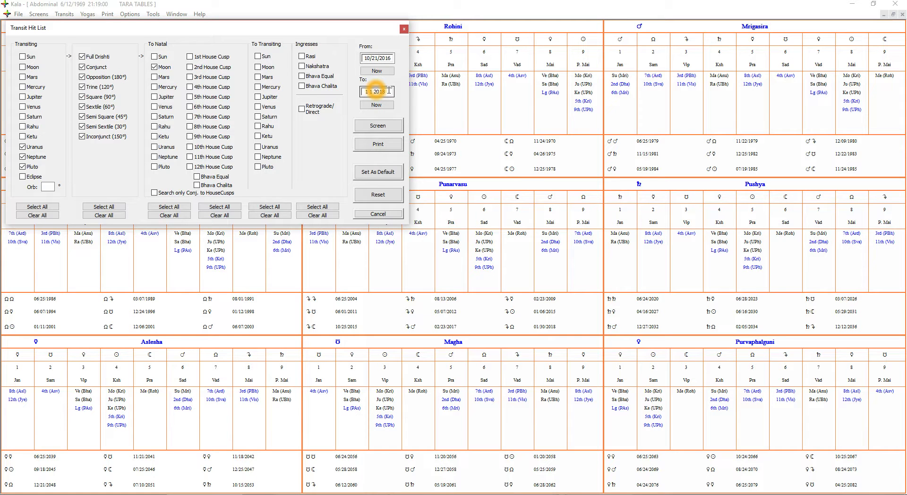
{"action": "left_click", "coordinate": [377, 171]}
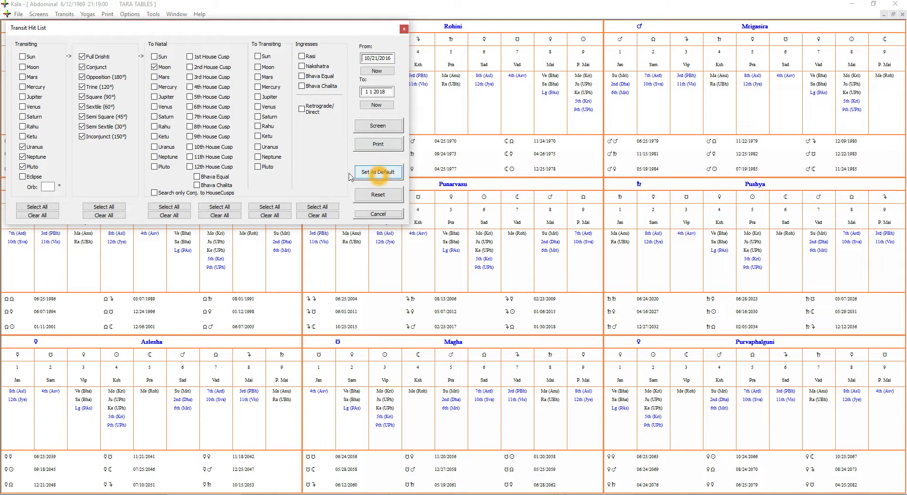
{"action": "left_click", "coordinate": [85, 139]}
{"action": "left_click", "coordinate": [381, 176]}
{"action": "left_click", "coordinate": [387, 172]}
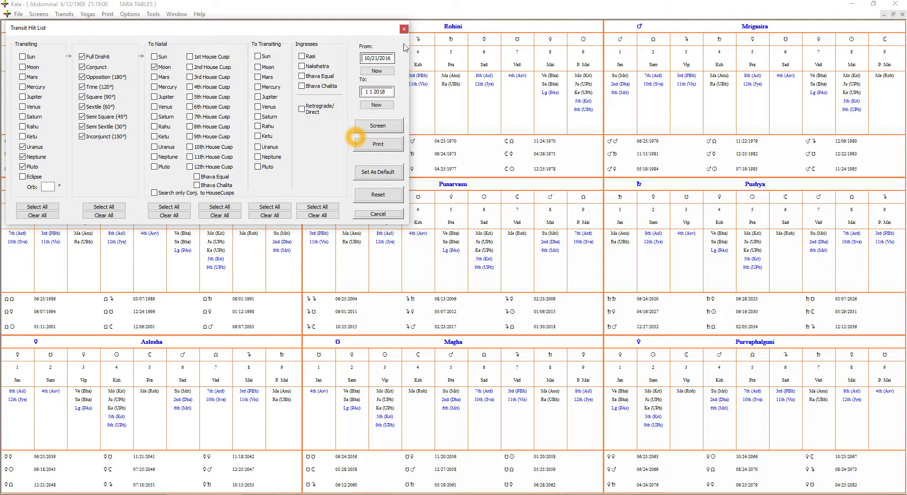
{"action": "left_click", "coordinate": [405, 30]}
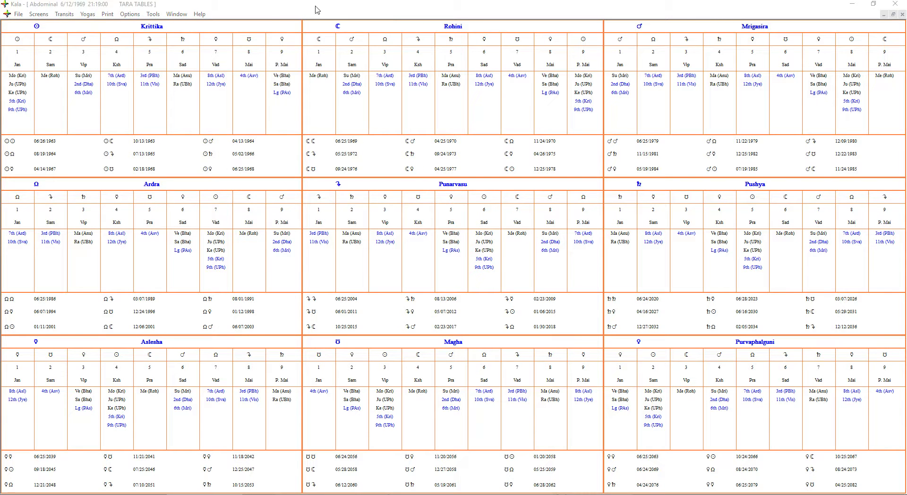
Step: Open the Cards of Truth screen and look over its quadration and progression spreads
{"action": "left_click", "coordinate": [42, 15]}
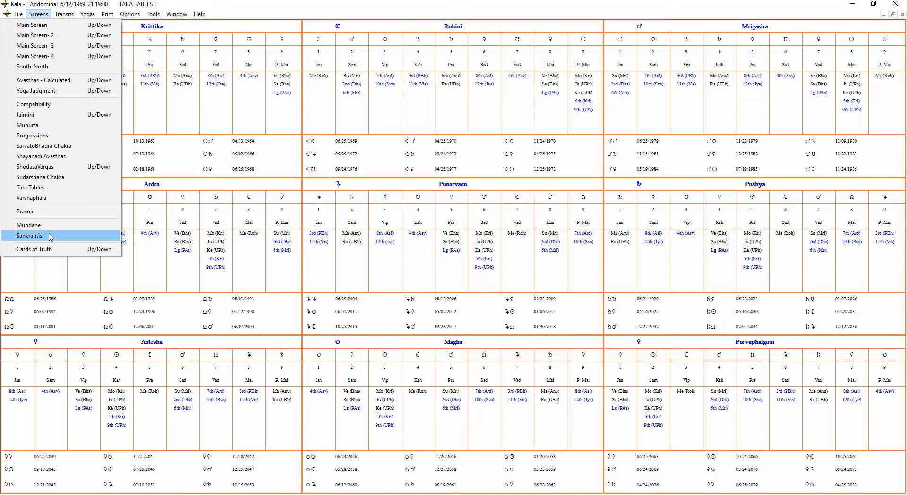
{"action": "left_click", "coordinate": [48, 249]}
{"action": "left_click", "coordinate": [149, 93]}
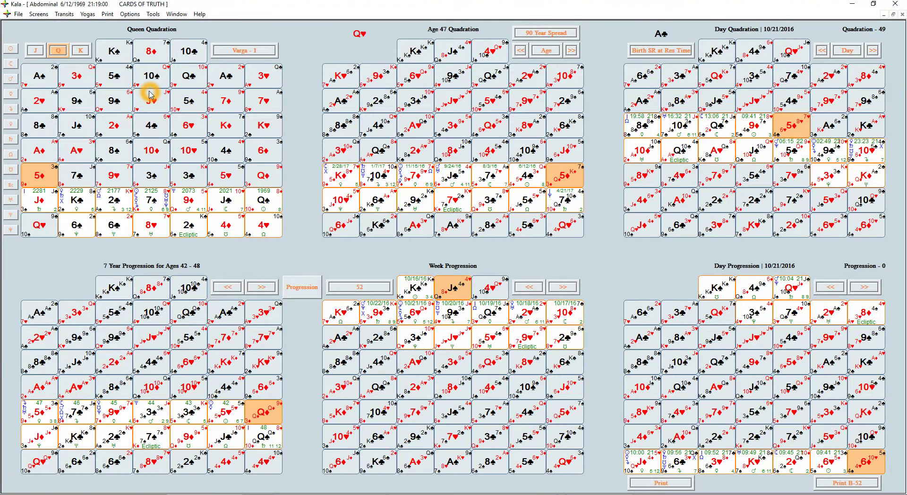
{"action": "left_click", "coordinate": [245, 92]}
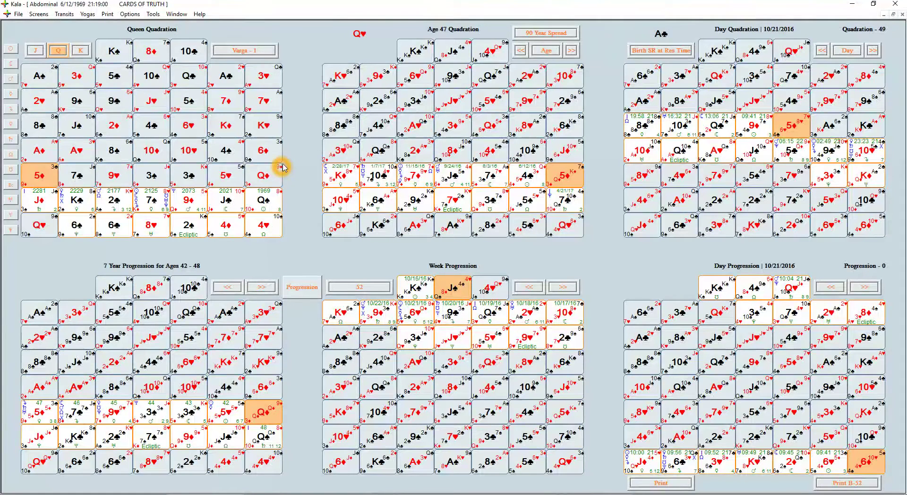
{"action": "left_click", "coordinate": [283, 137]}
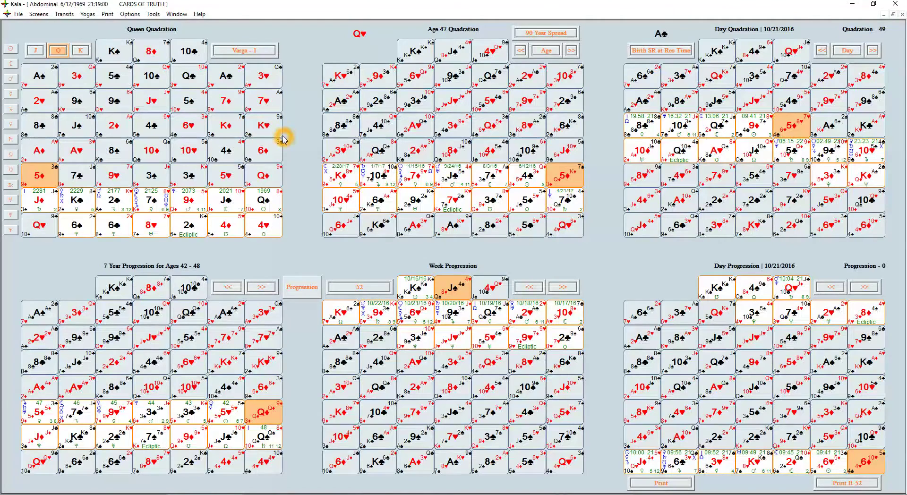
{"action": "left_click", "coordinate": [585, 213]}
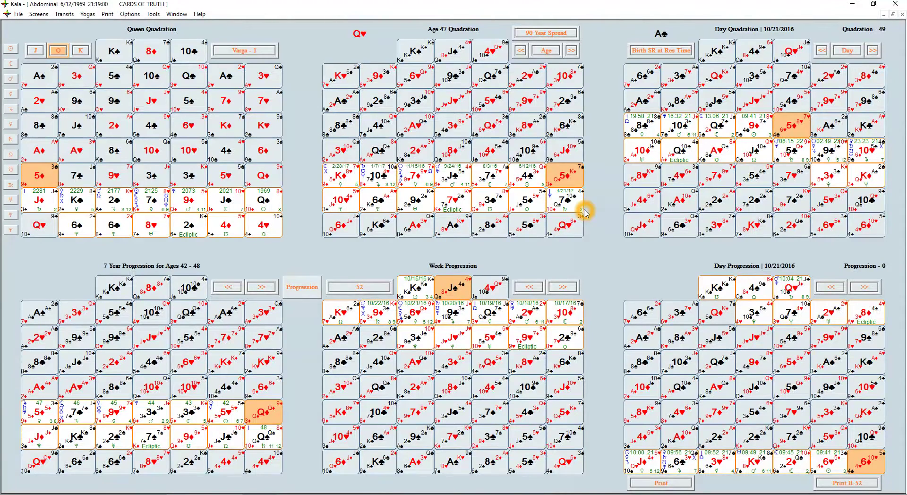
{"action": "left_click", "coordinate": [283, 189]}
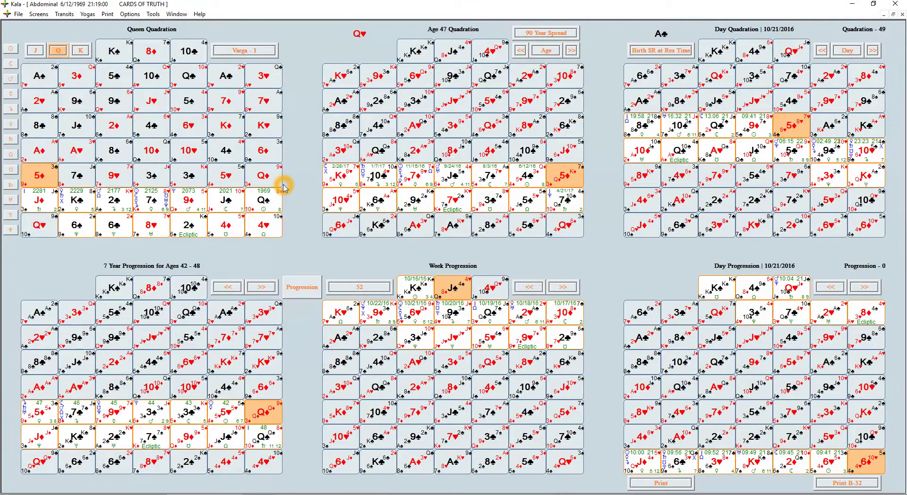
{"action": "left_click", "coordinate": [282, 121]}
{"action": "left_click", "coordinate": [279, 187]}
{"action": "left_click", "coordinate": [284, 191]}
{"action": "left_click", "coordinate": [283, 209]}
{"action": "left_click", "coordinate": [282, 217]}
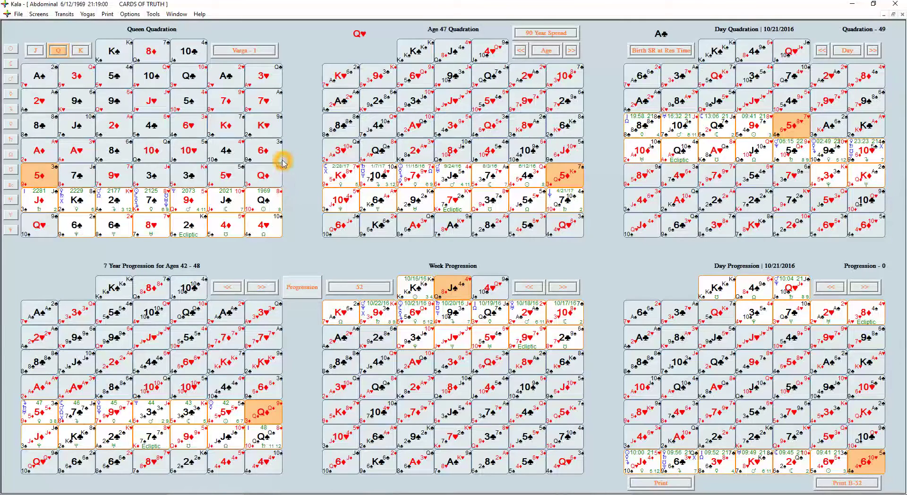
{"action": "left_click", "coordinate": [284, 108]}
{"action": "left_click", "coordinate": [284, 89]}
{"action": "left_click", "coordinate": [282, 216]}
{"action": "left_click", "coordinate": [283, 208]}
{"action": "left_click", "coordinate": [246, 184]}
{"action": "left_click", "coordinate": [246, 191]}
{"action": "left_click", "coordinate": [245, 187]}
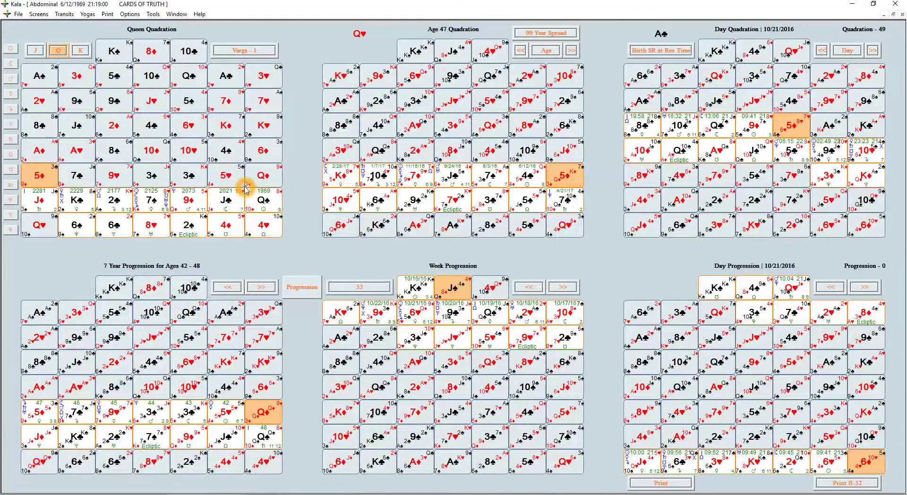
{"action": "left_click", "coordinate": [245, 188]}
{"action": "left_click", "coordinate": [246, 189]}
{"action": "left_click", "coordinate": [196, 99]}
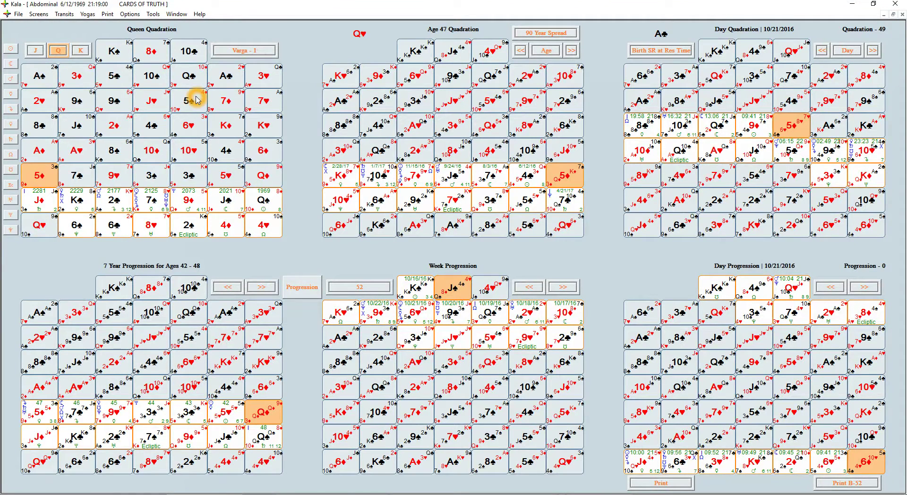
{"action": "left_click", "coordinate": [196, 74]}
{"action": "left_click", "coordinate": [179, 124]}
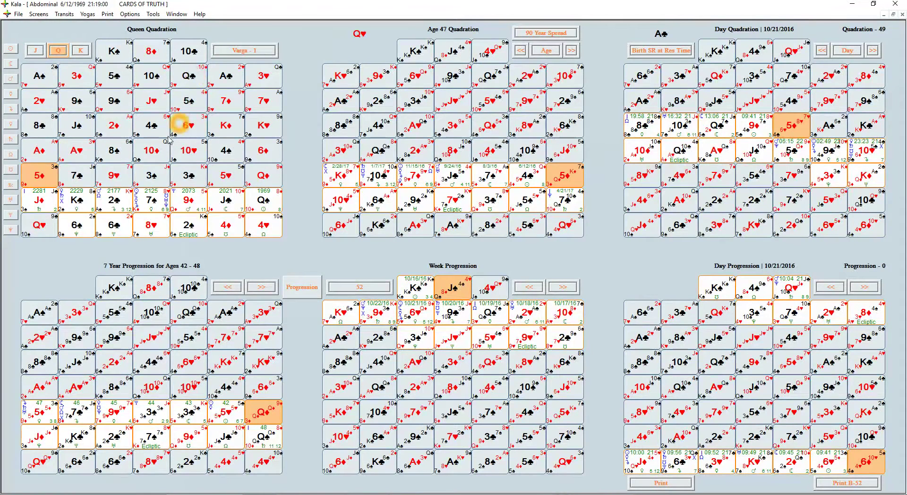
{"action": "left_click", "coordinate": [169, 137]}
Step: Review the vargas, tables and pop-ups offered in the birth chart menu, and cancel it without choosing anything
{"action": "right_click", "coordinate": [289, 122]}
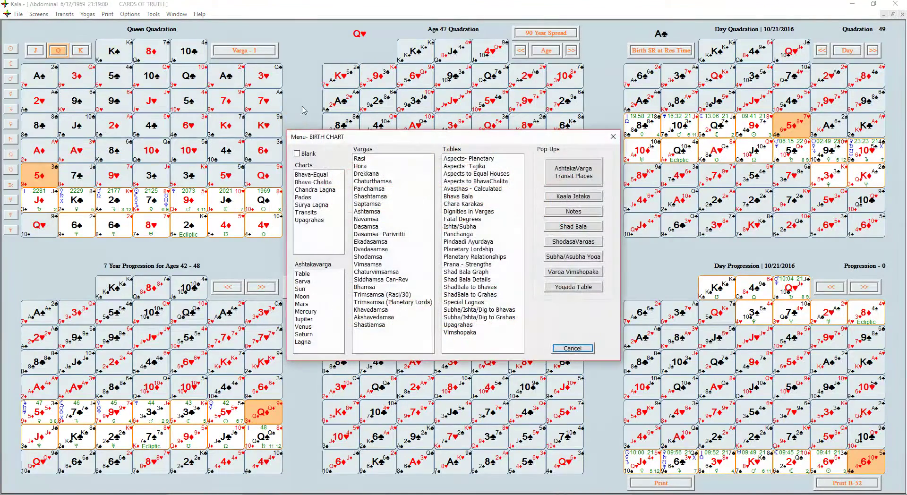
{"action": "left_click", "coordinate": [352, 207]}
{"action": "left_click", "coordinate": [572, 348]}
Step: Leave Cards of Truth for the main screen, view the ShodasaVargas screen of divisional charts, and return to the main screen
{"action": "left_click", "coordinate": [41, 15]}
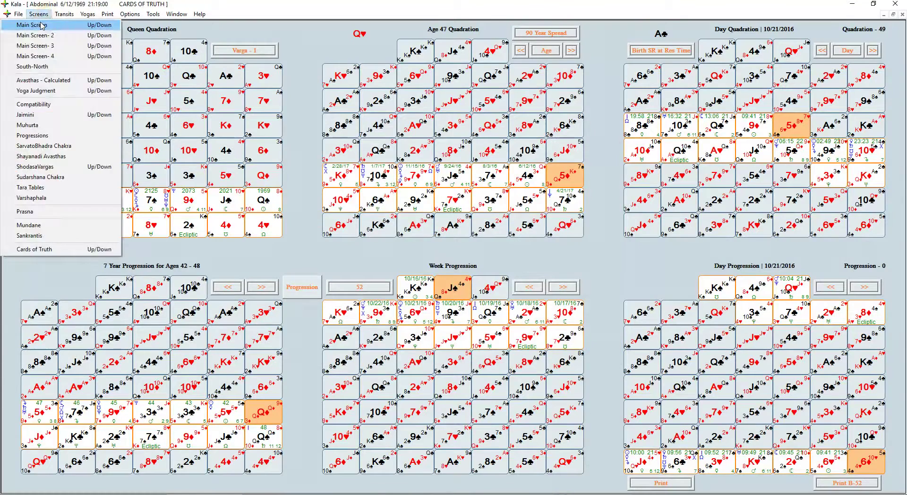
{"action": "left_click", "coordinate": [41, 23]}
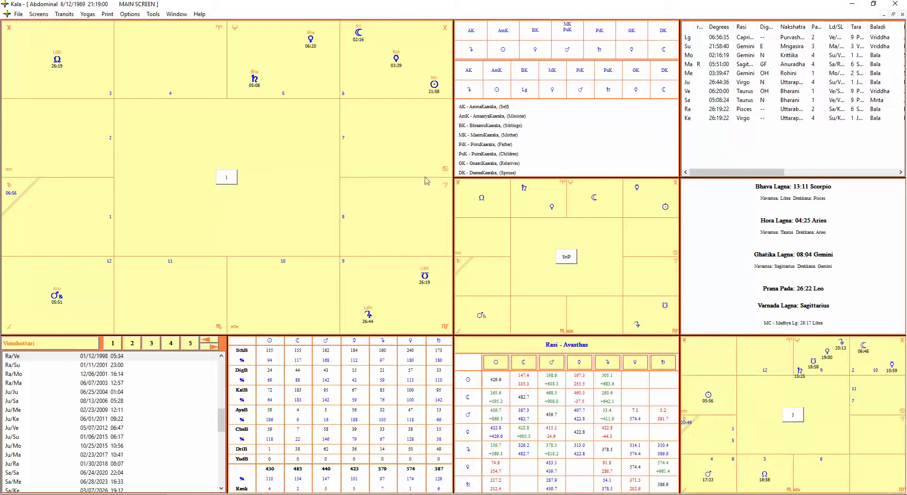
{"action": "left_click", "coordinate": [39, 15]}
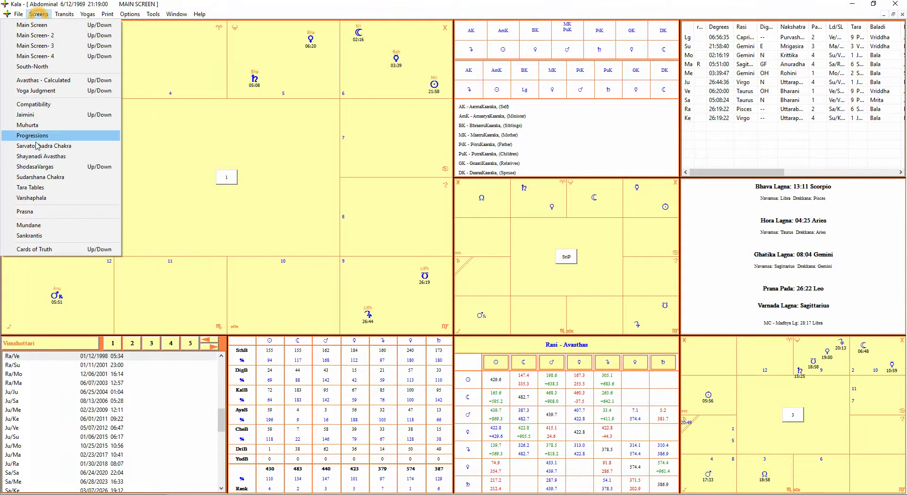
{"action": "left_click", "coordinate": [36, 167]}
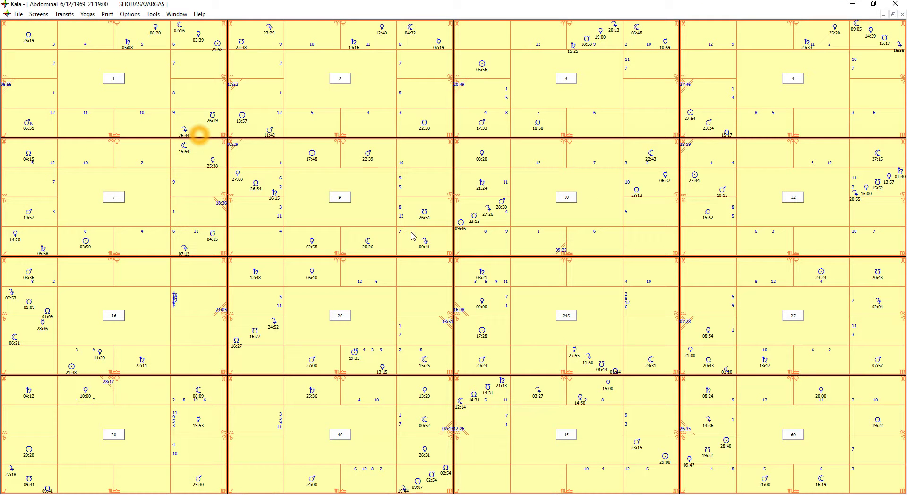
{"action": "left_click", "coordinate": [37, 15]}
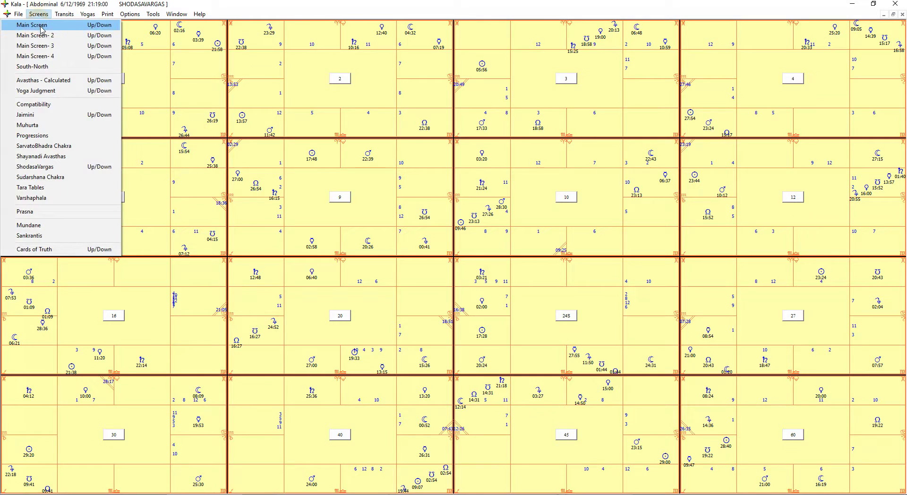
{"action": "left_click", "coordinate": [39, 24]}
{"action": "left_click", "coordinate": [121, 43]}
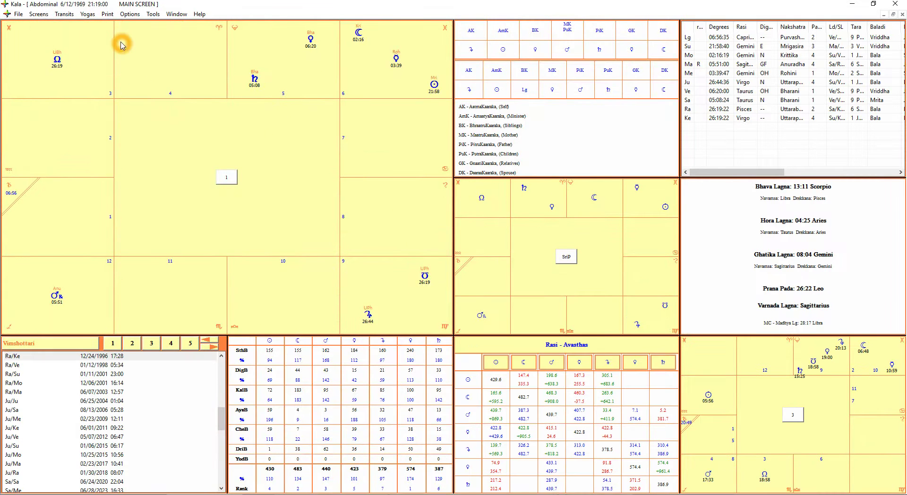
Step: Open the ShodasaVargas pop-up over the main screen, move its window lower, and close it
{"action": "left_click", "coordinate": [328, 170]}
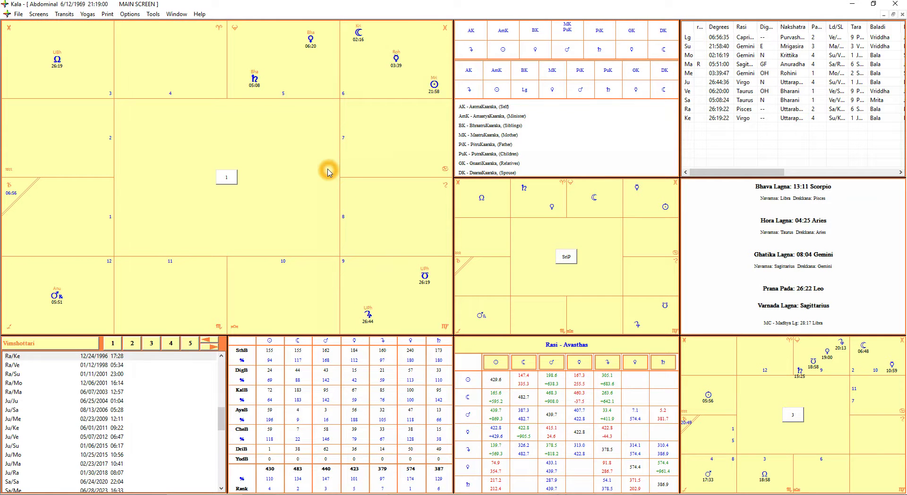
{"action": "left_click", "coordinate": [296, 162]}
{"action": "left_click", "coordinate": [598, 133]}
{"action": "left_click", "coordinate": [579, 242]}
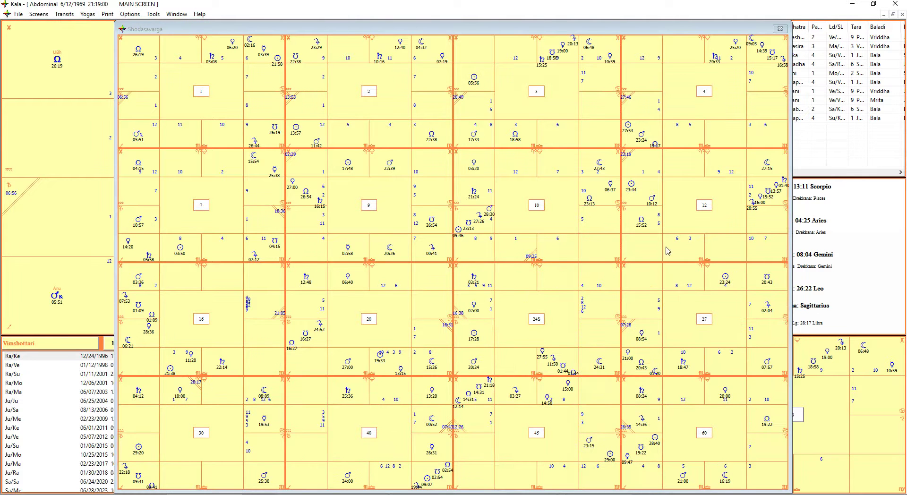
{"action": "left_click_drag", "start_coordinate": [371, 24], "coordinate": [349, 111]}
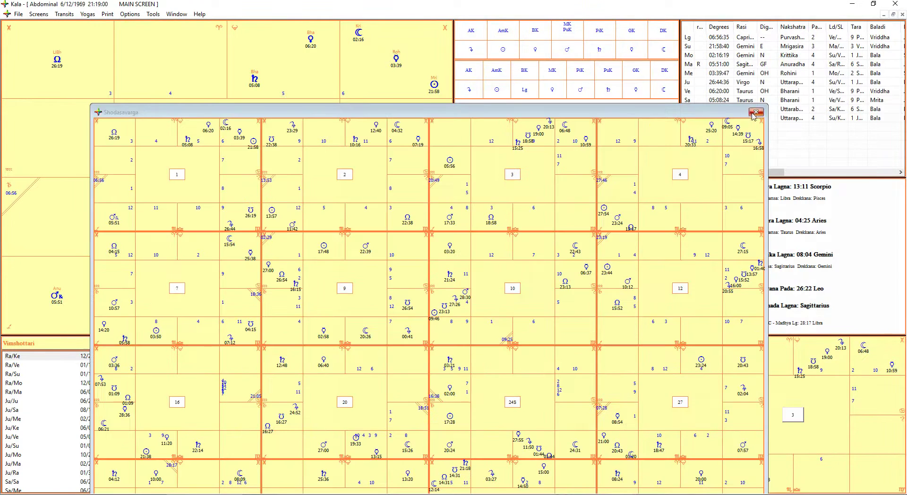
{"action": "left_click", "coordinate": [755, 112]}
{"action": "left_click", "coordinate": [311, 171]}
{"action": "left_click", "coordinate": [278, 154]}
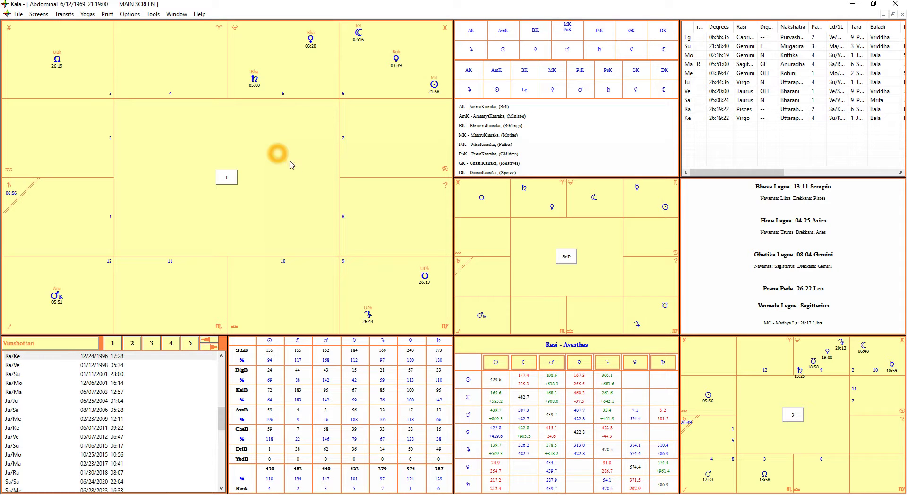
Step: Open the Drekkana chart's table, review its dignity, Baladi, Jagradadi and lord columns, and close it
{"action": "left_click", "coordinate": [754, 380]}
{"action": "left_click", "coordinate": [789, 409]}
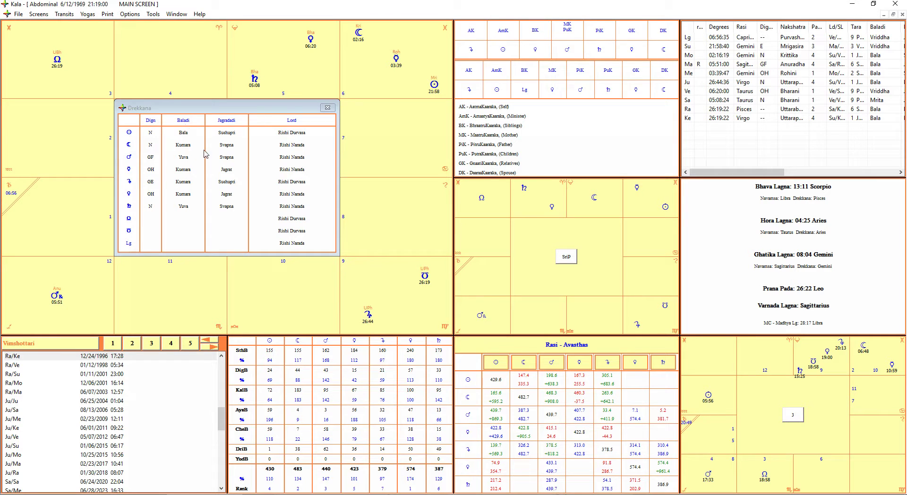
{"action": "left_click", "coordinate": [143, 121]}
{"action": "left_click", "coordinate": [226, 122]}
{"action": "left_click", "coordinate": [294, 120]}
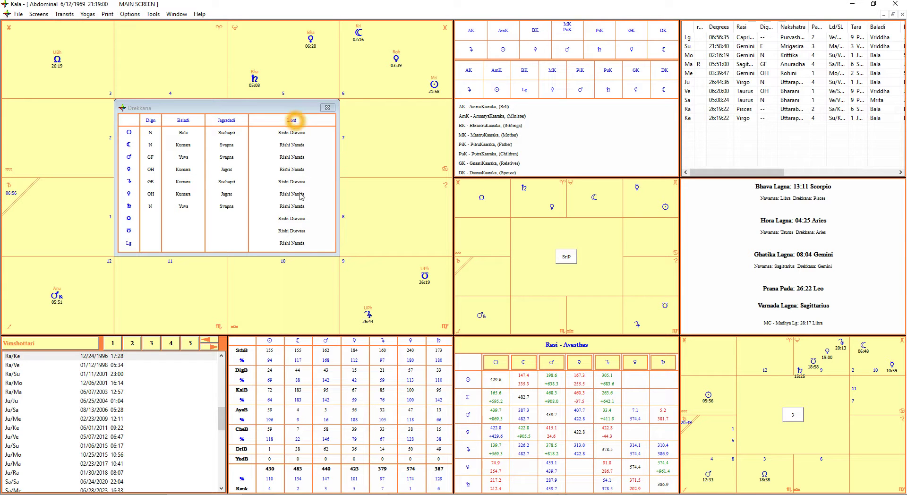
{"action": "left_click", "coordinate": [307, 125]}
{"action": "left_click", "coordinate": [306, 244]}
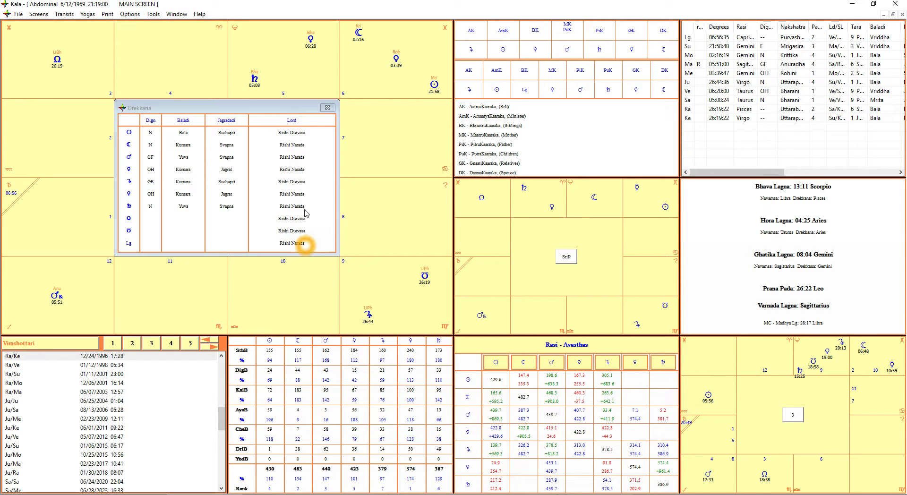
{"action": "left_click", "coordinate": [327, 108]}
{"action": "left_click", "coordinate": [282, 131]}
{"action": "left_click", "coordinate": [280, 159]}
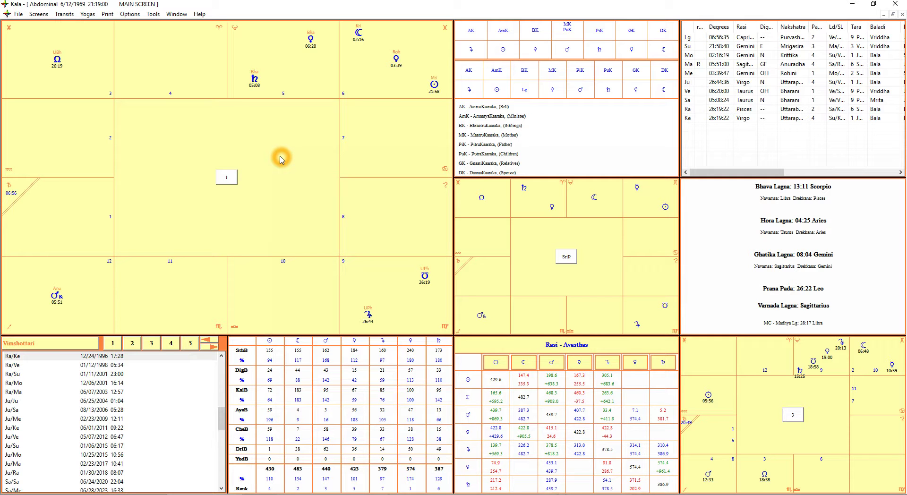
Step: Switch to the Avasthas - Calculated screen and open the Mutual Agenda for the Rasi avasthas
{"action": "left_click", "coordinate": [39, 14]}
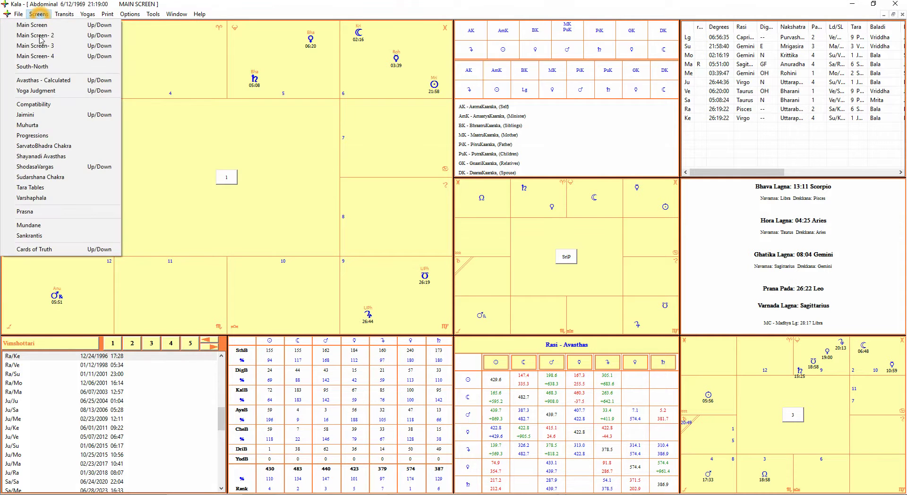
{"action": "left_click", "coordinate": [47, 80]}
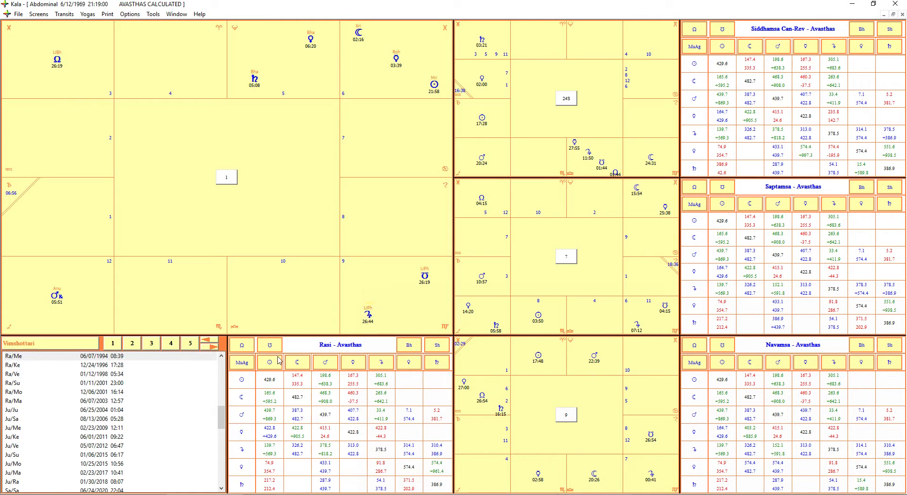
{"action": "left_click", "coordinate": [242, 362]}
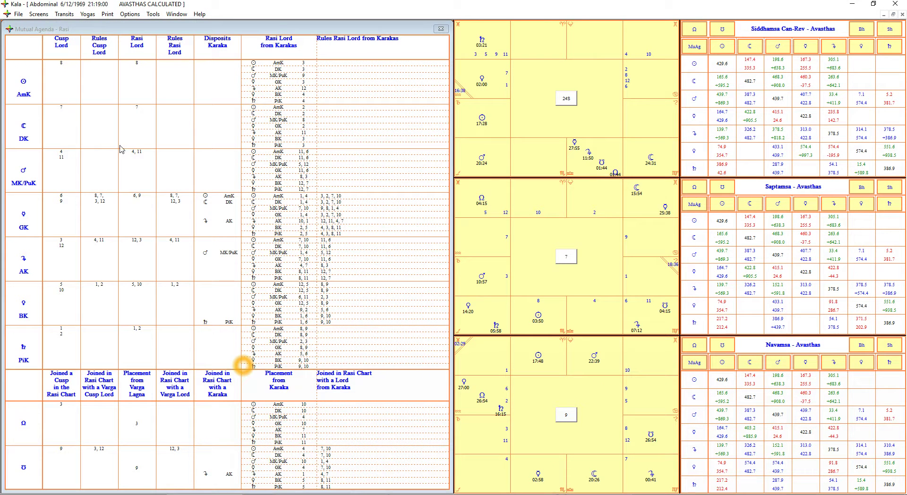
Step: Examine the Rasi Mutual Agenda's cusp lord, Rasi lord, disposited karaka and lords-from-karakas columns for each planet
{"action": "left_click", "coordinate": [163, 191]}
{"action": "left_click", "coordinate": [96, 245]}
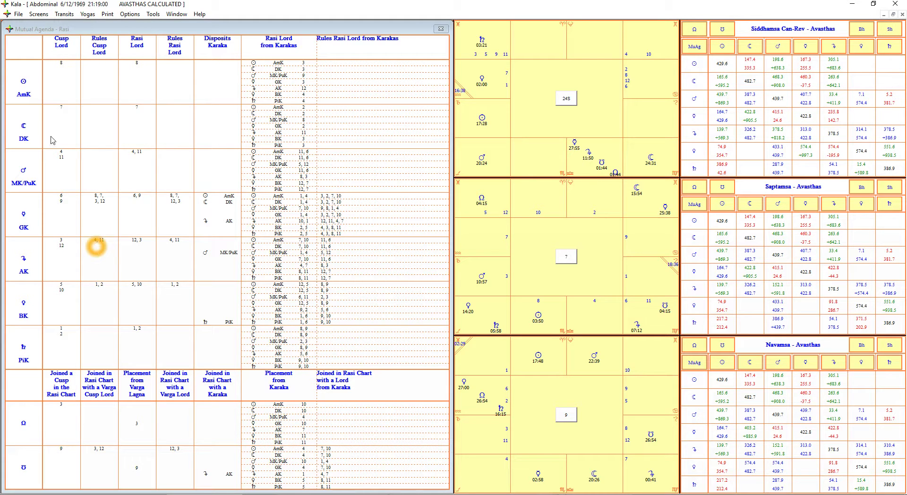
{"action": "left_click", "coordinate": [97, 252]}
{"action": "left_click", "coordinate": [302, 253]}
{"action": "left_click", "coordinate": [121, 186]}
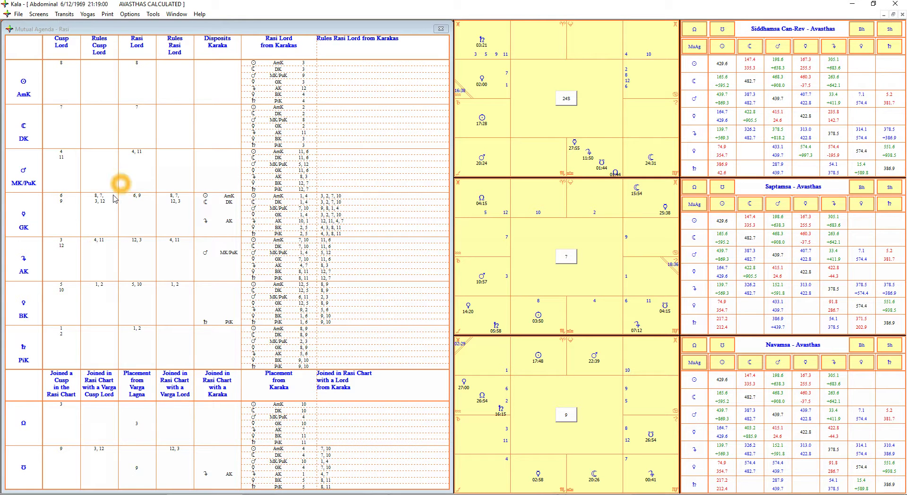
{"action": "left_click", "coordinate": [277, 221]}
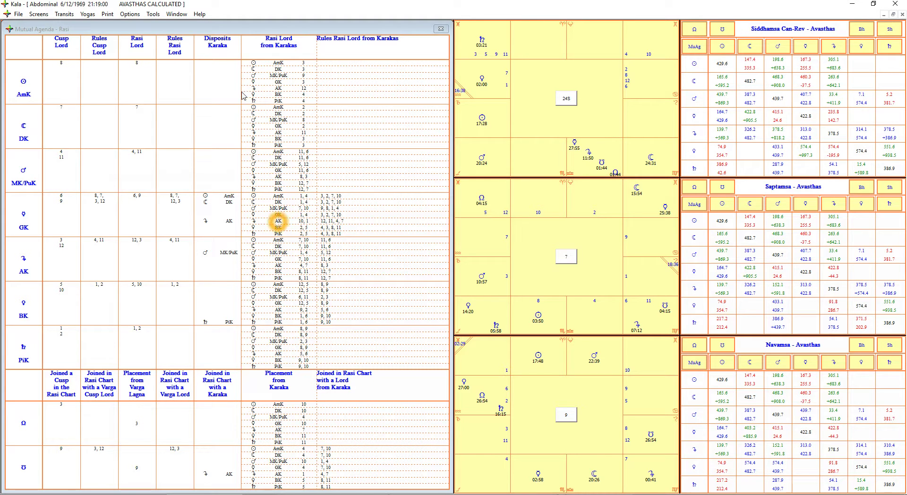
{"action": "left_click", "coordinate": [225, 192]}
{"action": "left_click", "coordinate": [226, 207]}
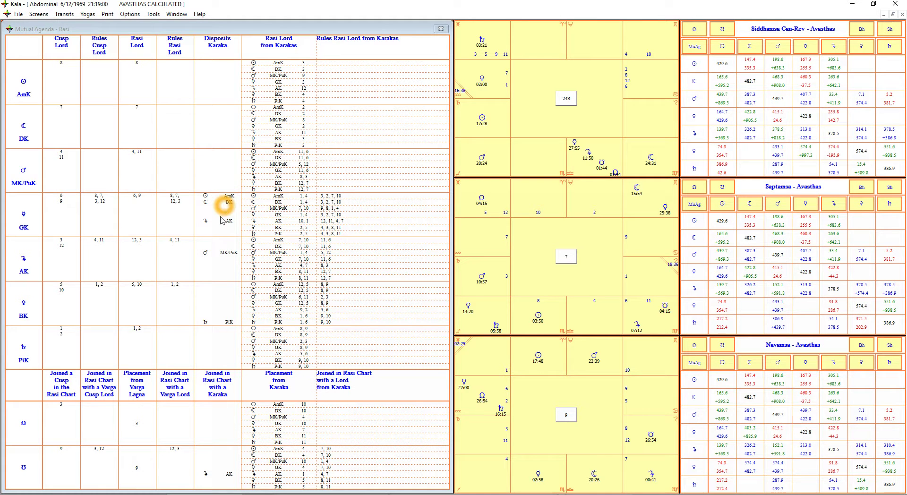
{"action": "left_click", "coordinate": [216, 259]}
Step: Close the Rasi Mutual Agenda, view the Mutual Agenda for Siddhamsa Can-Rev, and close it too
{"action": "left_click", "coordinate": [443, 28]}
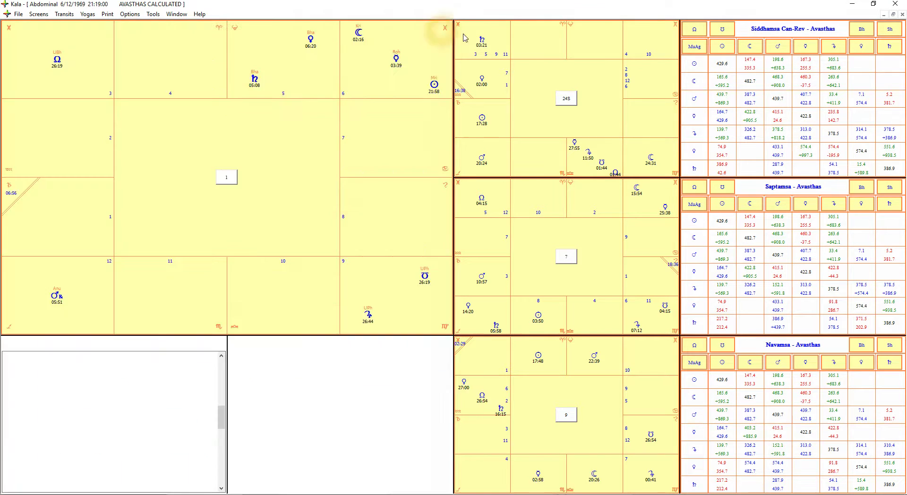
{"action": "left_click", "coordinate": [694, 46]}
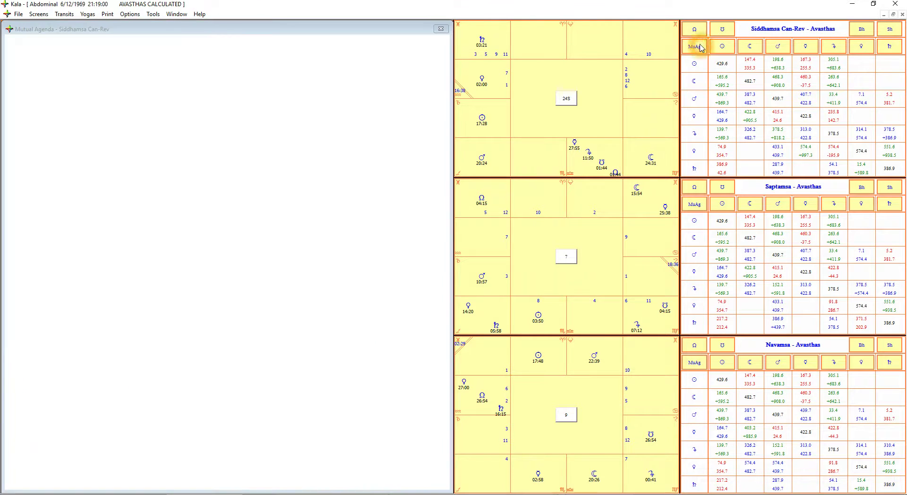
{"action": "left_click", "coordinate": [441, 29]}
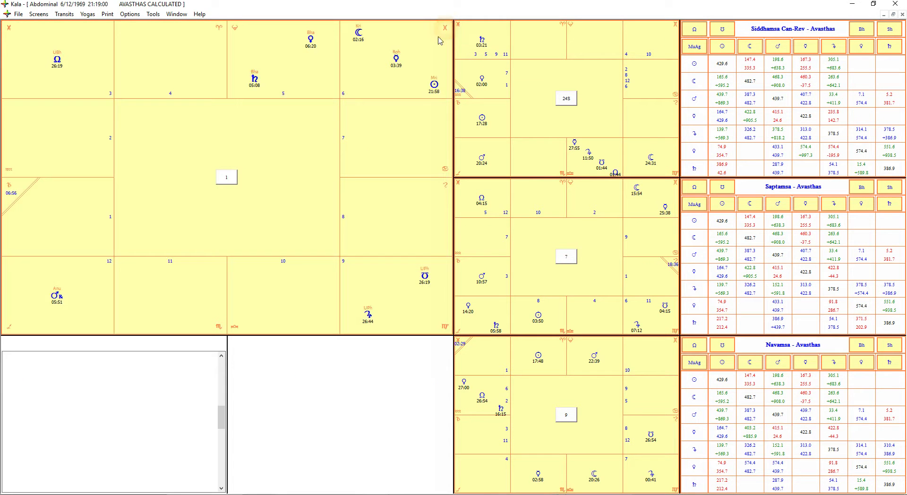
Step: Check which screens in the Screens list support Up/Down paging, and page forward from Avasthas - Calculated to Cards of Truth
{"action": "left_click", "coordinate": [229, 263]}
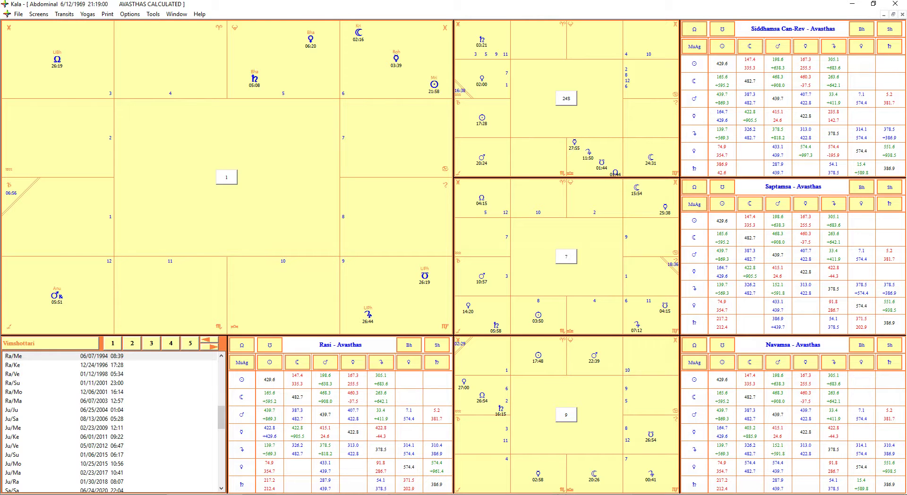
{"action": "left_click", "coordinate": [38, 14]}
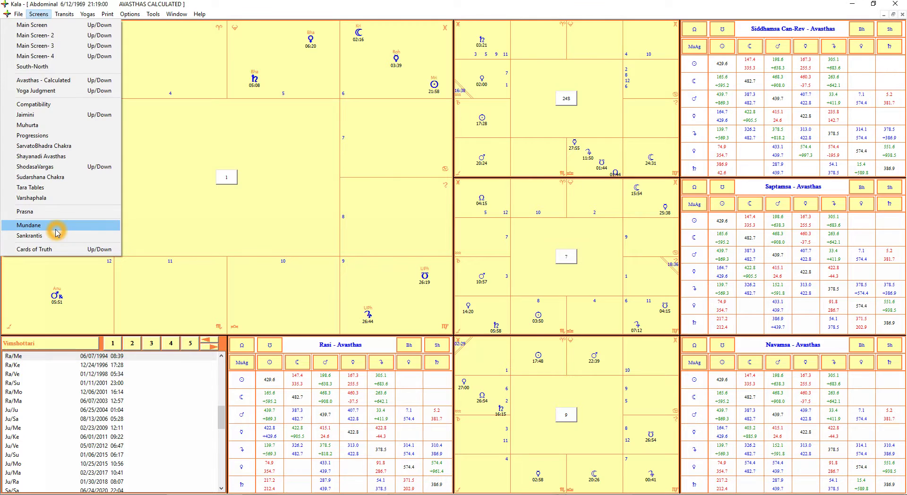
{"action": "left_click", "coordinate": [50, 56]}
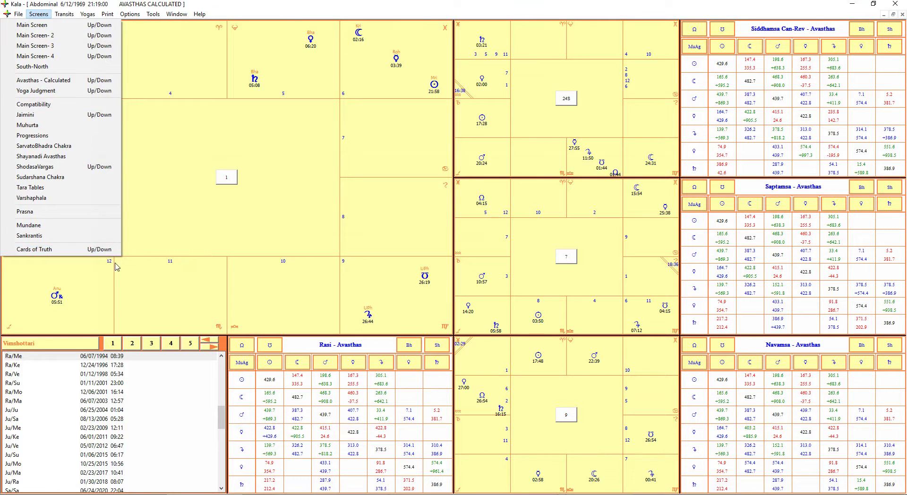
{"action": "left_click", "coordinate": [179, 160]}
{"action": "key", "text": "Page_Down"}
{"action": "key", "text": "Page_Down"}
{"action": "key", "text": "Page_Down"}
{"action": "key", "text": "Page_Down"}
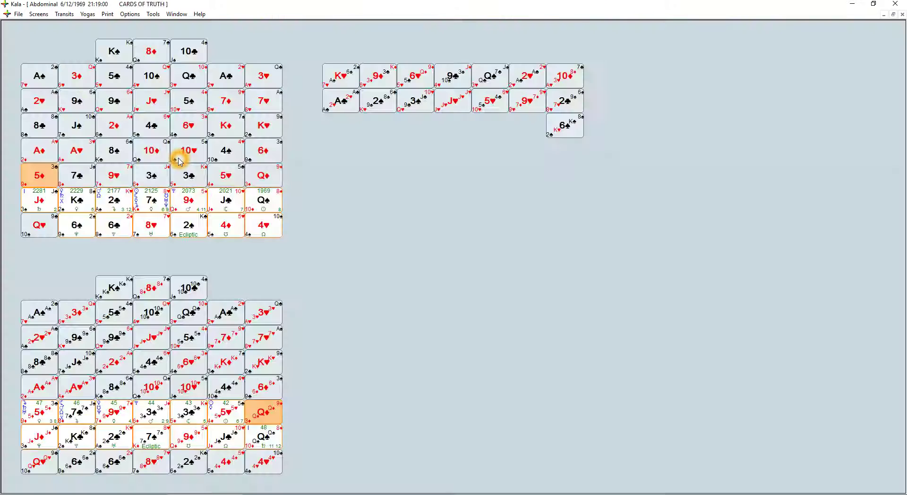
Step: Page back from Cards of Truth through Jaimini and Main Screens 4, 3 and 2 to the Main Screen
{"action": "key", "text": "Page_Down"}
{"action": "key", "text": "Page_Down"}
{"action": "key", "text": "Page_Down"}
{"action": "key", "text": "Page_Down"}
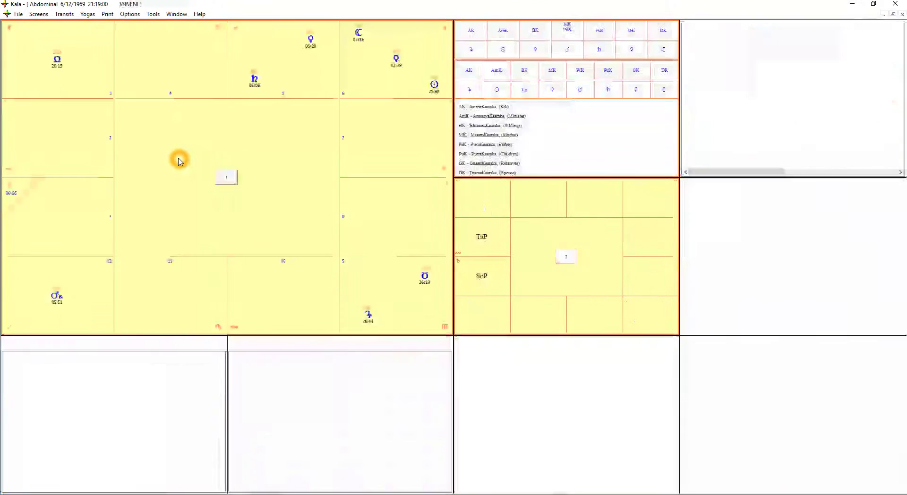
{"action": "key", "text": "Page_Down"}
{"action": "key", "text": "Page_Down"}
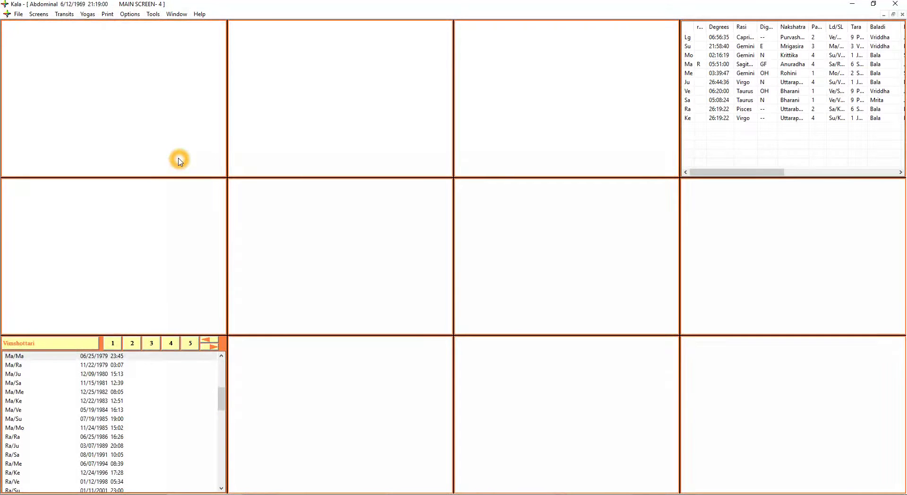
{"action": "key", "text": "Page_Up"}
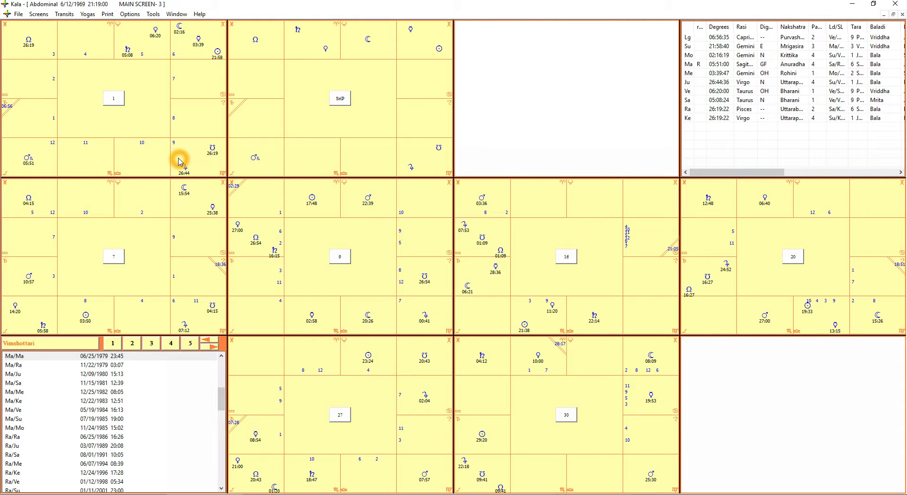
{"action": "key", "text": "Page_Up"}
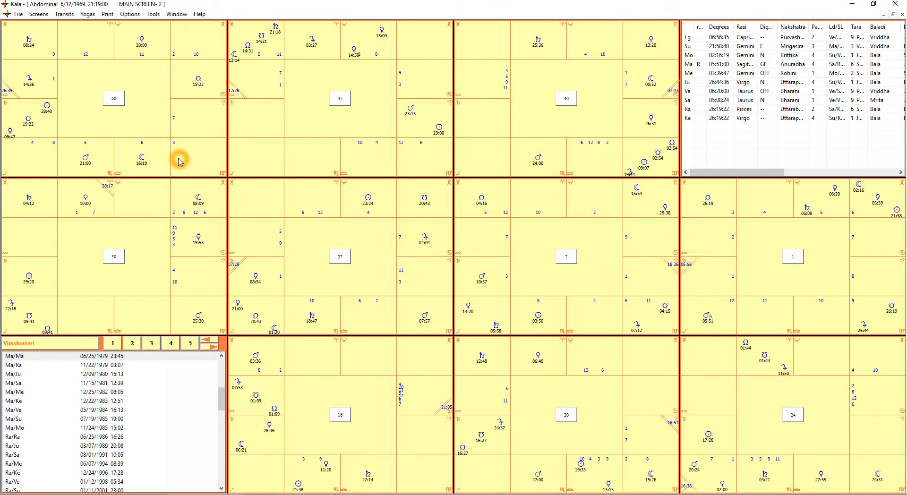
{"action": "key", "text": "Page_Up"}
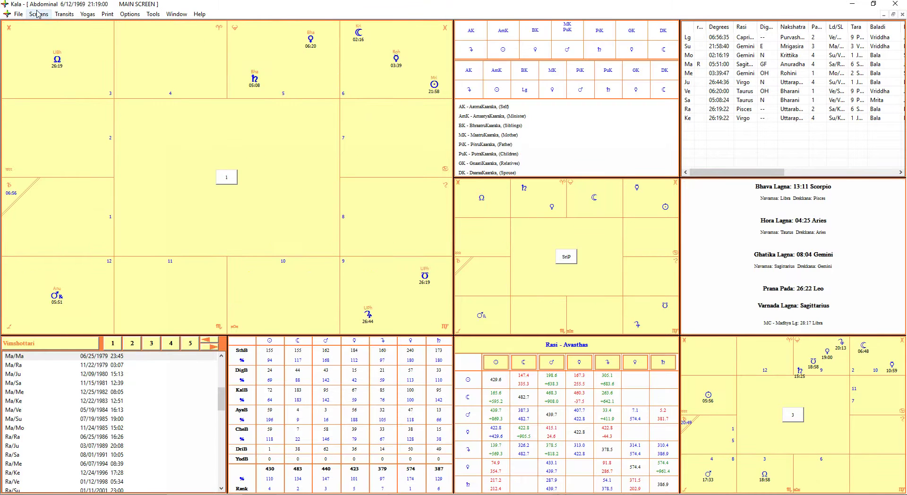
Step: Reload the Main Screen and page forward through Main Screen- 3 to the Avasthas - Calculated screen
{"action": "left_click", "coordinate": [39, 14]}
{"action": "left_click", "coordinate": [40, 25]}
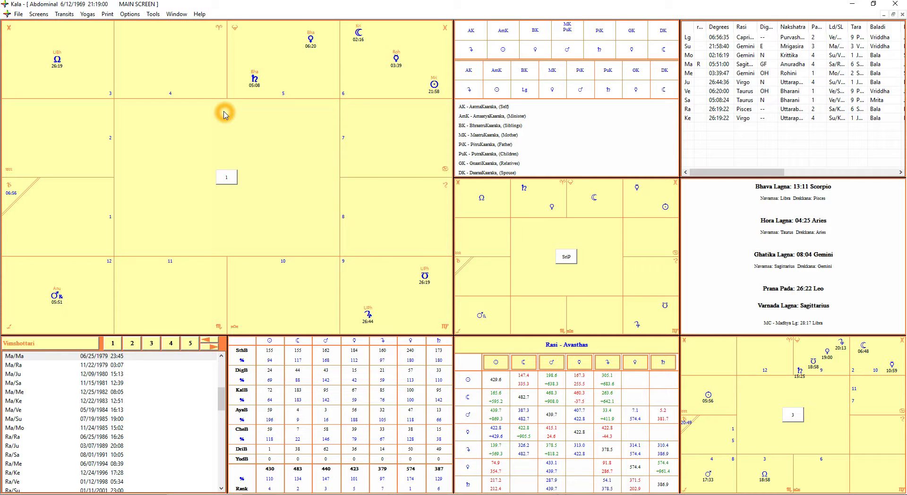
{"action": "key", "text": "Page_Down"}
{"action": "key", "text": "Page_Down"}
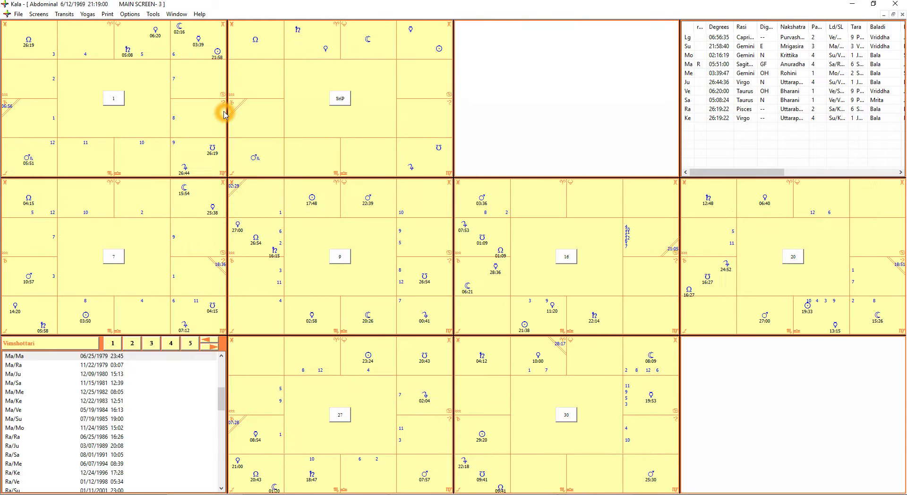
{"action": "key", "text": "Page_Down"}
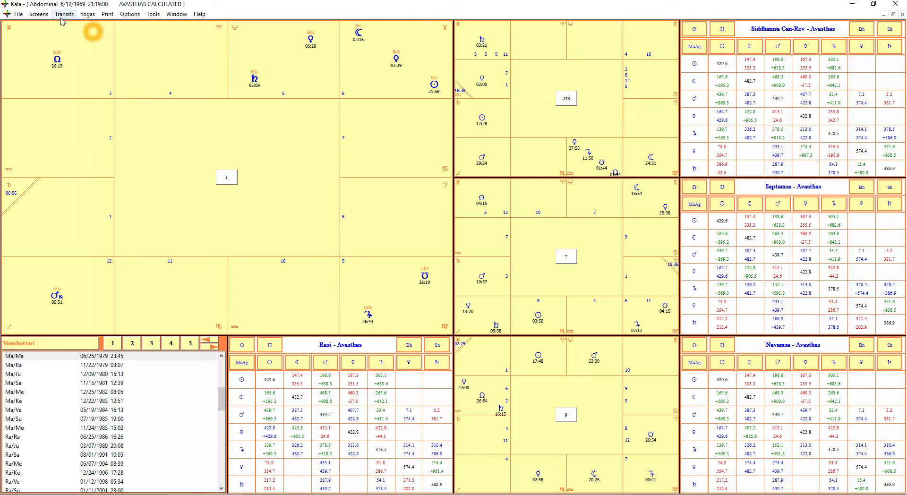
Step: Open the South-North screen and switch its large South and North Indian charts from Rasi to Drekkana
{"action": "left_click", "coordinate": [39, 13]}
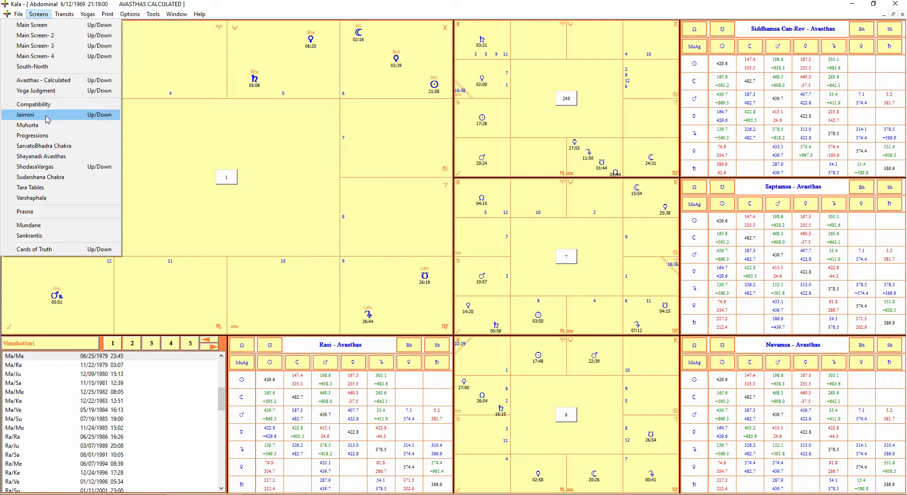
{"action": "left_click", "coordinate": [44, 66]}
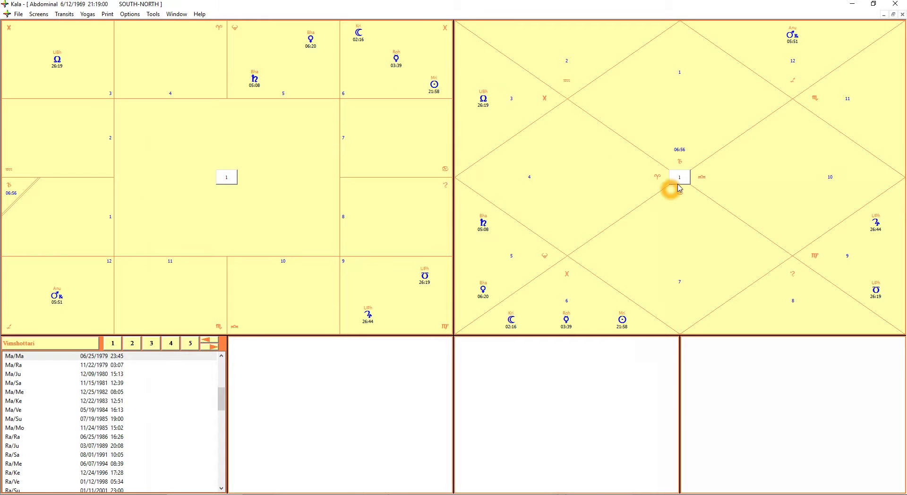
{"action": "left_click", "coordinate": [225, 178]}
{"action": "left_click", "coordinate": [433, 184]}
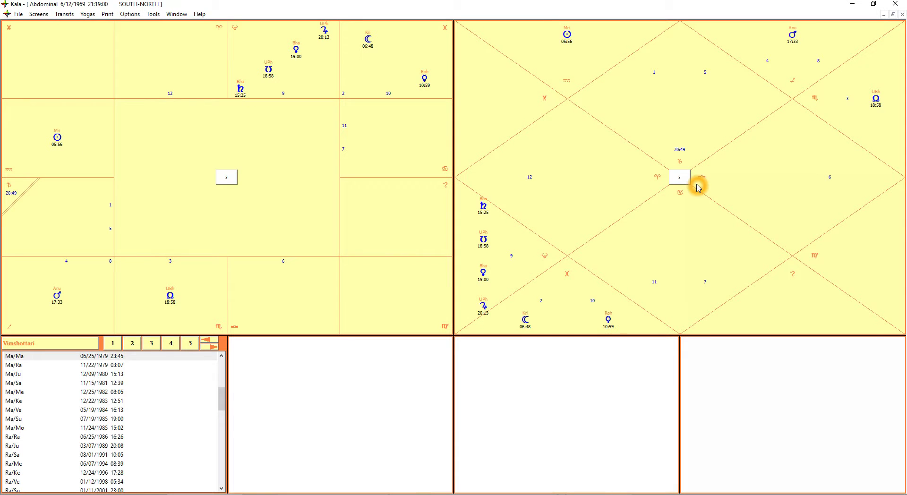
Step: Place the Navamsa in the small South Indian pane beside the Vimshottari list and in the outermost small North Indian pane
{"action": "left_click", "coordinate": [781, 387]}
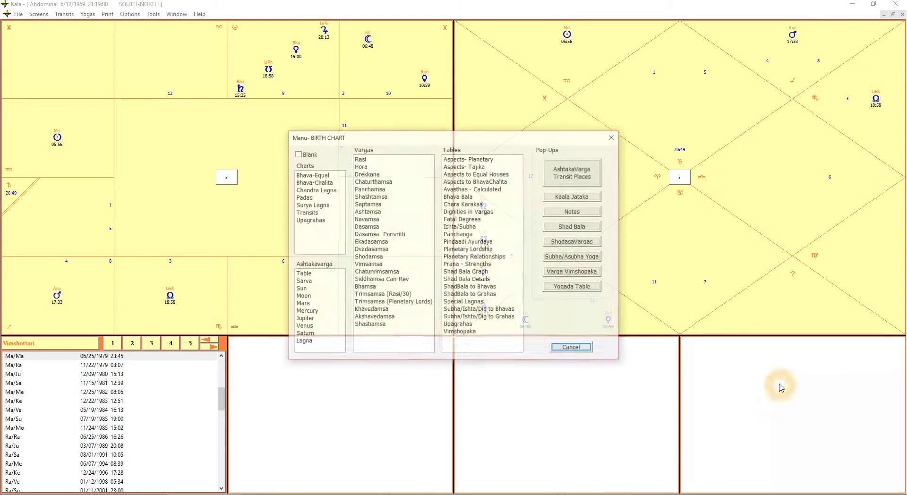
{"action": "left_click", "coordinate": [367, 220]}
{"action": "left_click", "coordinate": [777, 390]}
{"action": "left_click", "coordinate": [803, 421]}
{"action": "left_click", "coordinate": [805, 425]}
{"action": "left_click", "coordinate": [704, 227]}
{"action": "left_click_drag", "start_coordinate": [368, 251], "coordinate": [366, 219]}
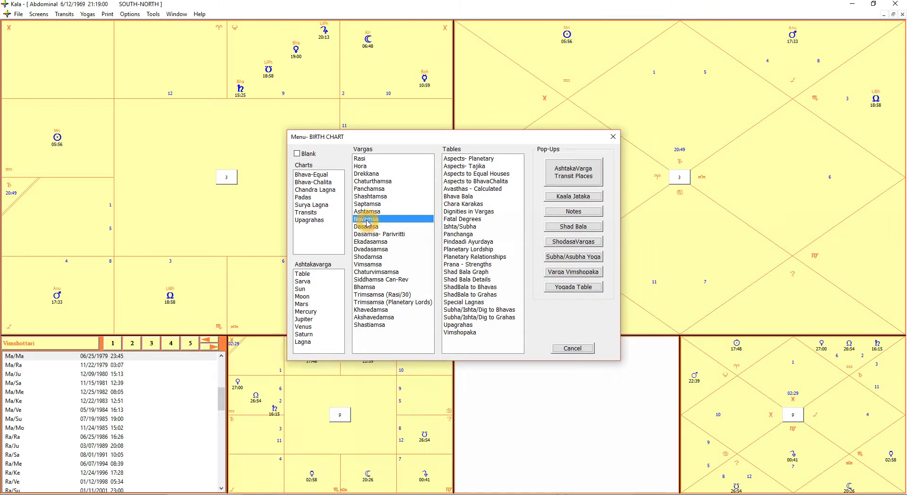
{"action": "left_click", "coordinate": [349, 415]}
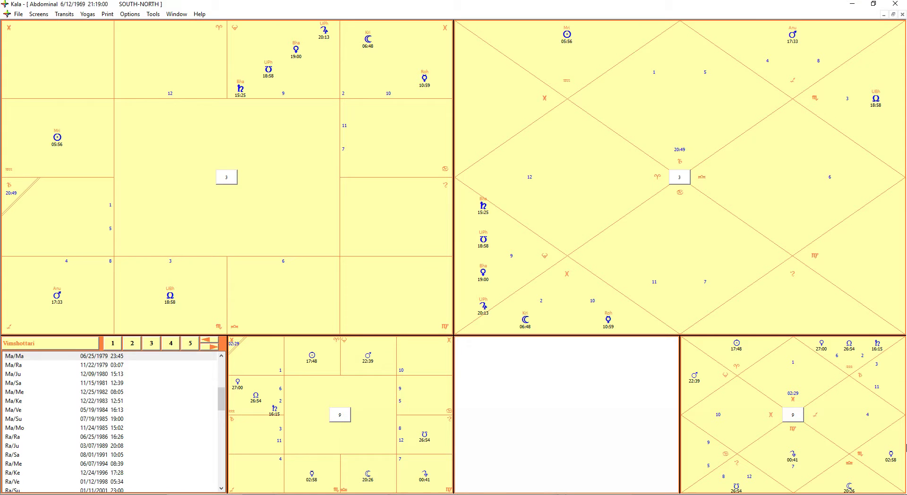
{"action": "left_click", "coordinate": [804, 427]}
Step: Fill the remaining blank pane with the Vimshopaka table, swap it for the Shad Bala Graph, and settle on the Bhava-Chalita chart
{"action": "left_click", "coordinate": [458, 333]}
{"action": "left_click", "coordinate": [559, 396]}
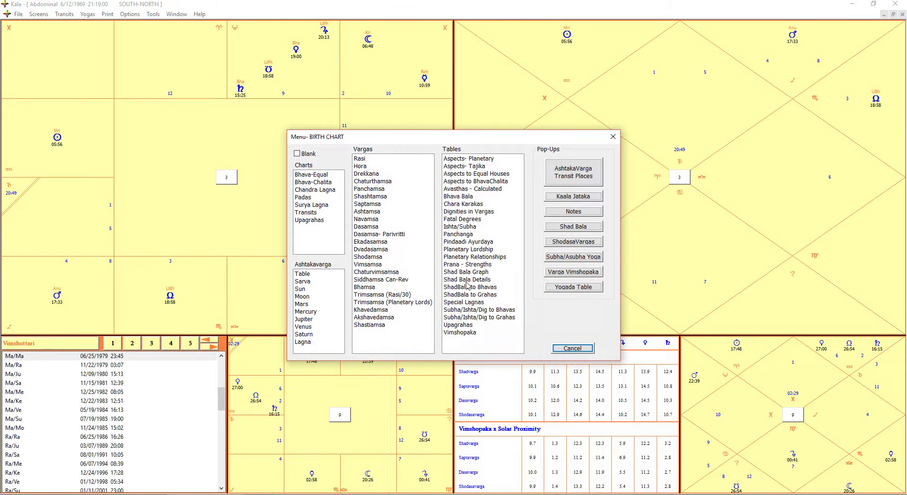
{"action": "left_click", "coordinate": [455, 272]}
{"action": "left_click", "coordinate": [569, 421]}
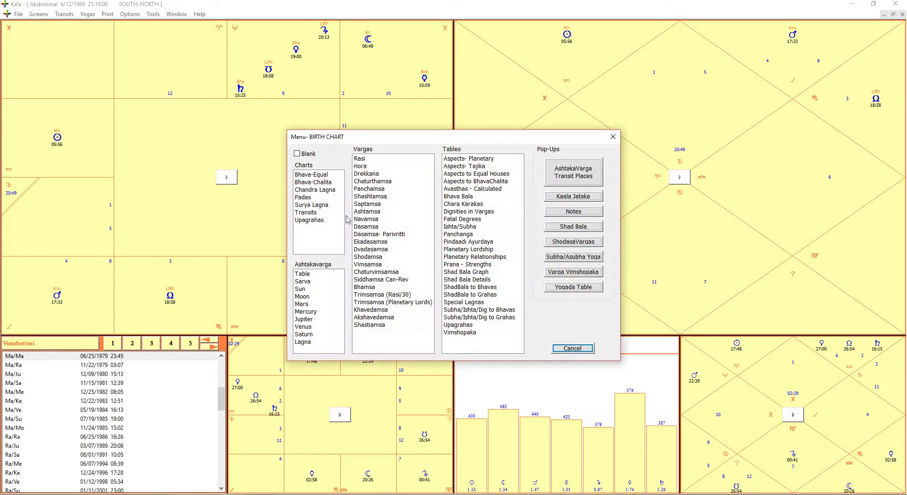
{"action": "left_click", "coordinate": [324, 183]}
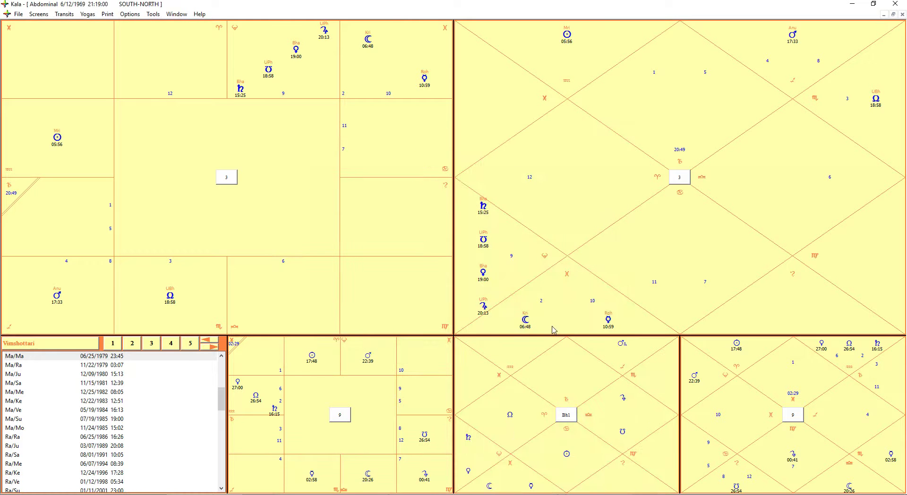
{"action": "left_click", "coordinate": [572, 424]}
{"action": "left_click", "coordinate": [683, 174]}
{"action": "left_click", "coordinate": [767, 401]}
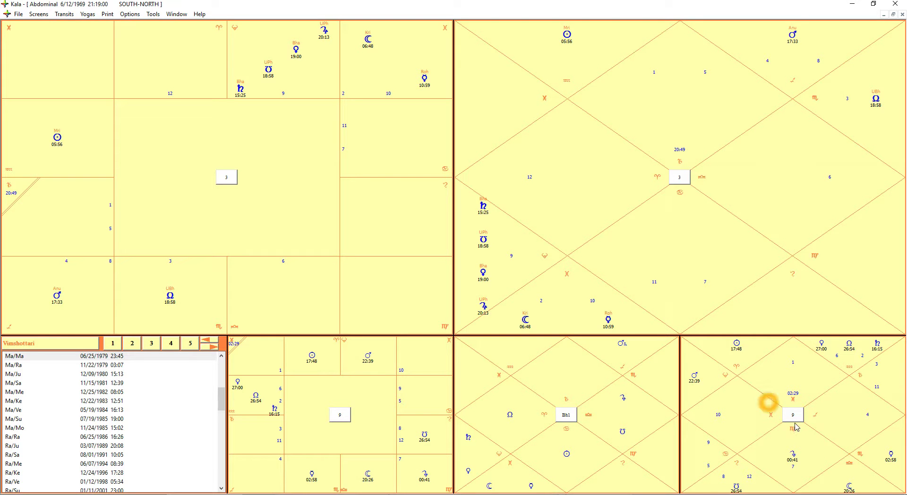
{"action": "left_click", "coordinate": [794, 425]}
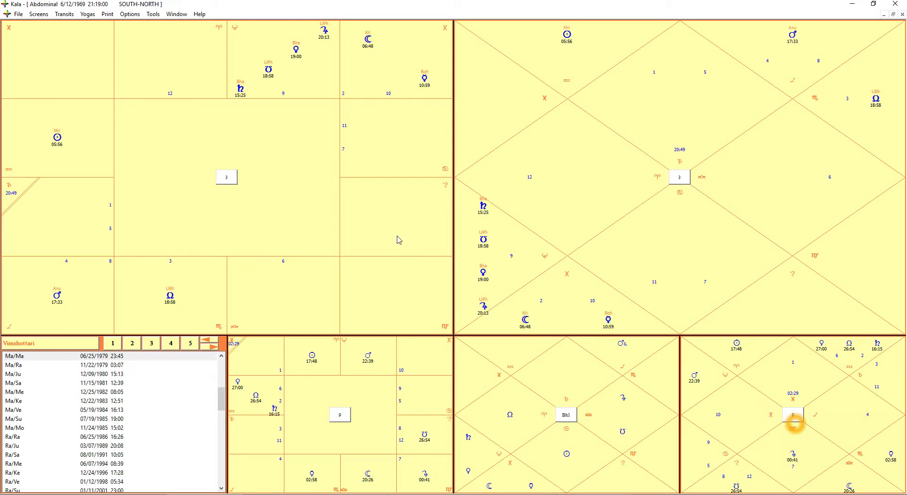
{"action": "left_click", "coordinate": [252, 268]}
{"action": "left_click", "coordinate": [303, 320]}
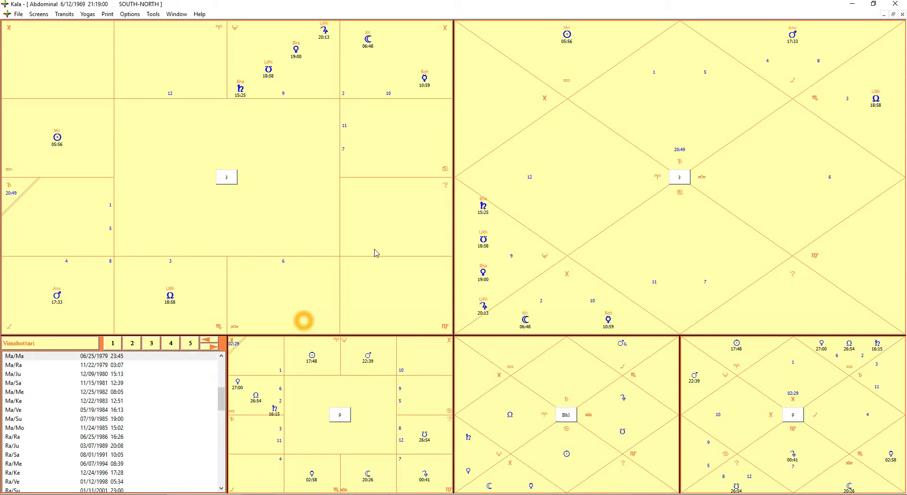
{"action": "left_click", "coordinate": [335, 261]}
{"action": "left_click", "coordinate": [340, 257]}
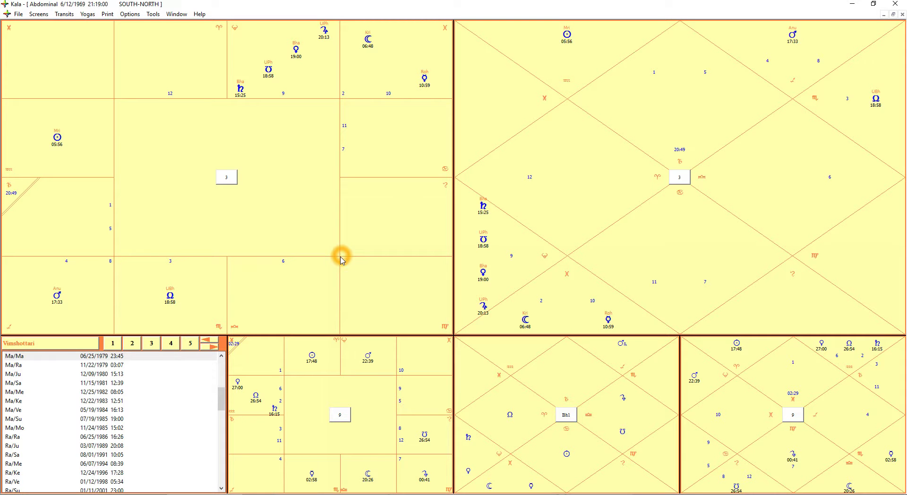
{"action": "left_click", "coordinate": [247, 185]}
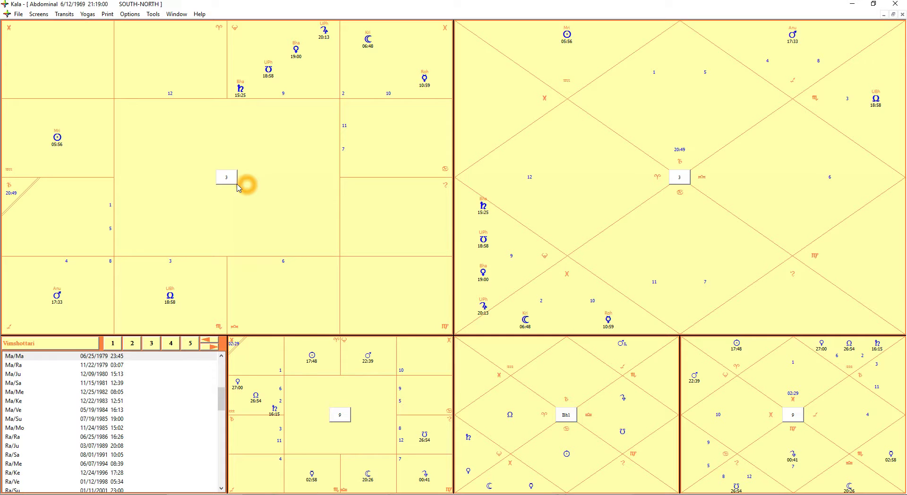
{"action": "left_click", "coordinate": [218, 170]}
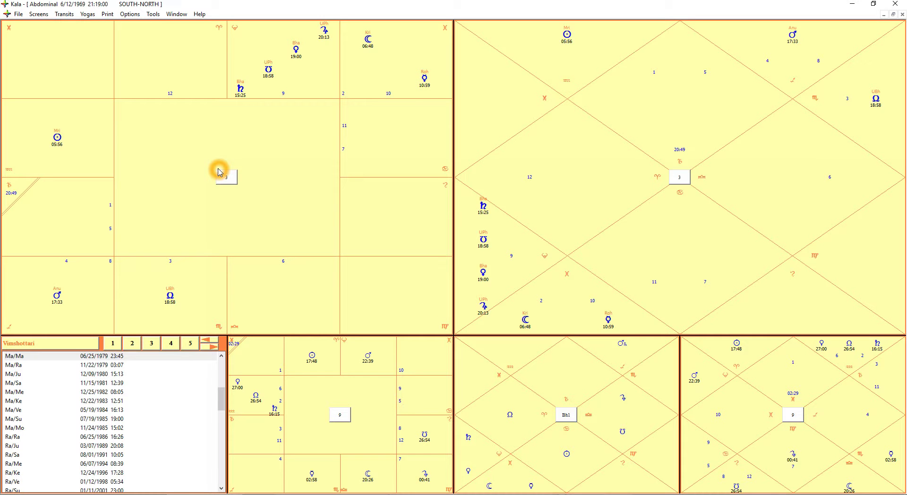
{"action": "left_click", "coordinate": [237, 187]}
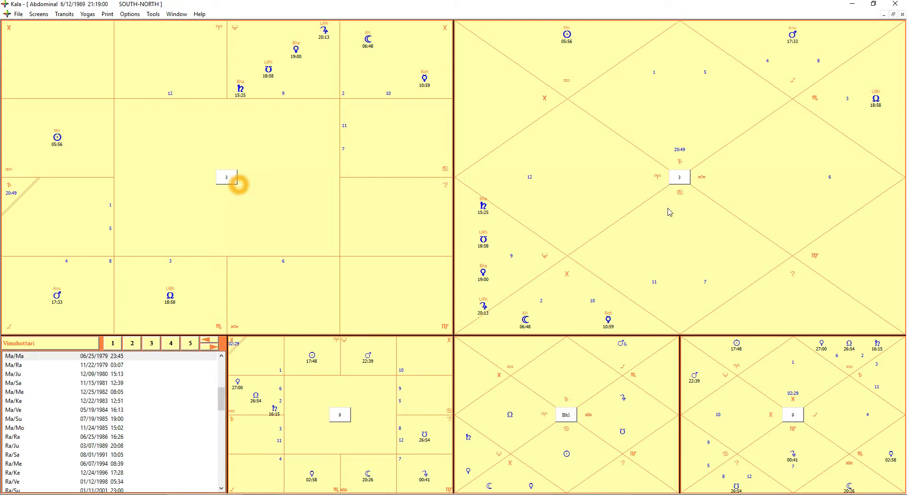
{"action": "left_click", "coordinate": [686, 189]}
{"action": "left_click", "coordinate": [270, 129]}
{"action": "left_click", "coordinate": [278, 191]}
{"action": "left_click", "coordinate": [526, 307]}
{"action": "left_click", "coordinate": [238, 188]}
{"action": "left_click", "coordinate": [237, 185]}
{"action": "left_click", "coordinate": [238, 183]}
{"action": "left_click", "coordinate": [298, 188]}
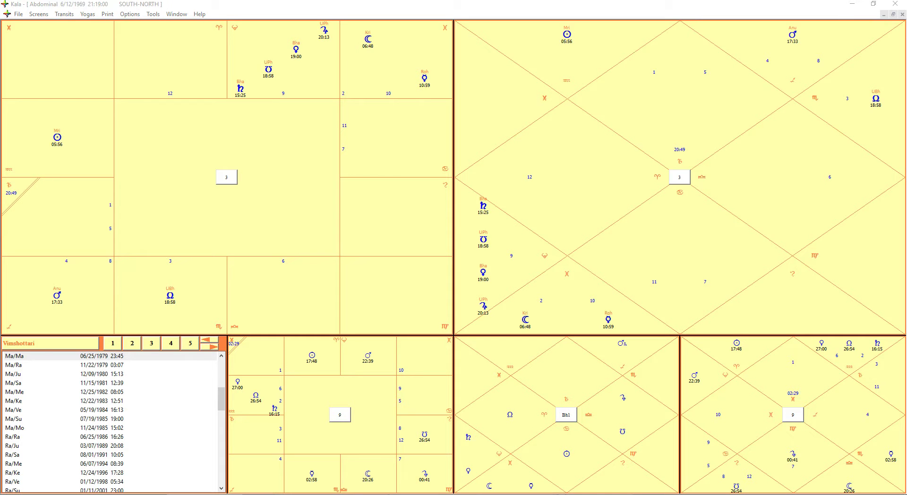
{"action": "left_click", "coordinate": [234, 194]}
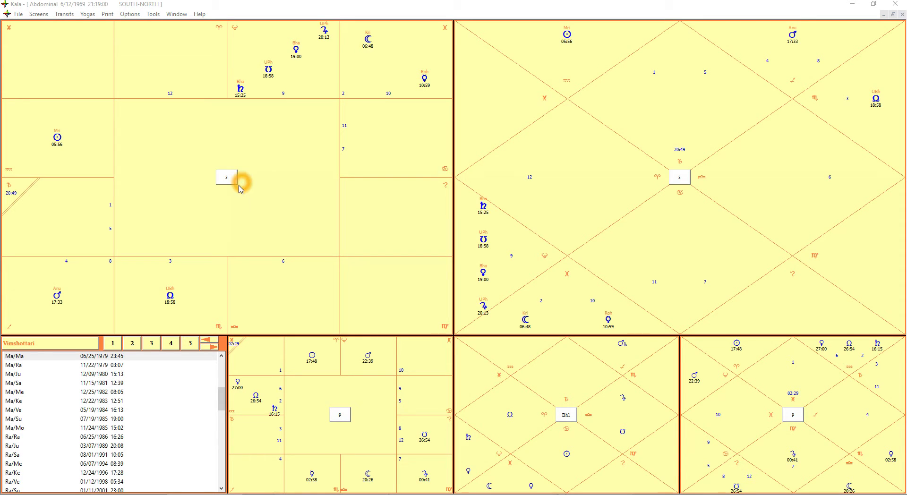